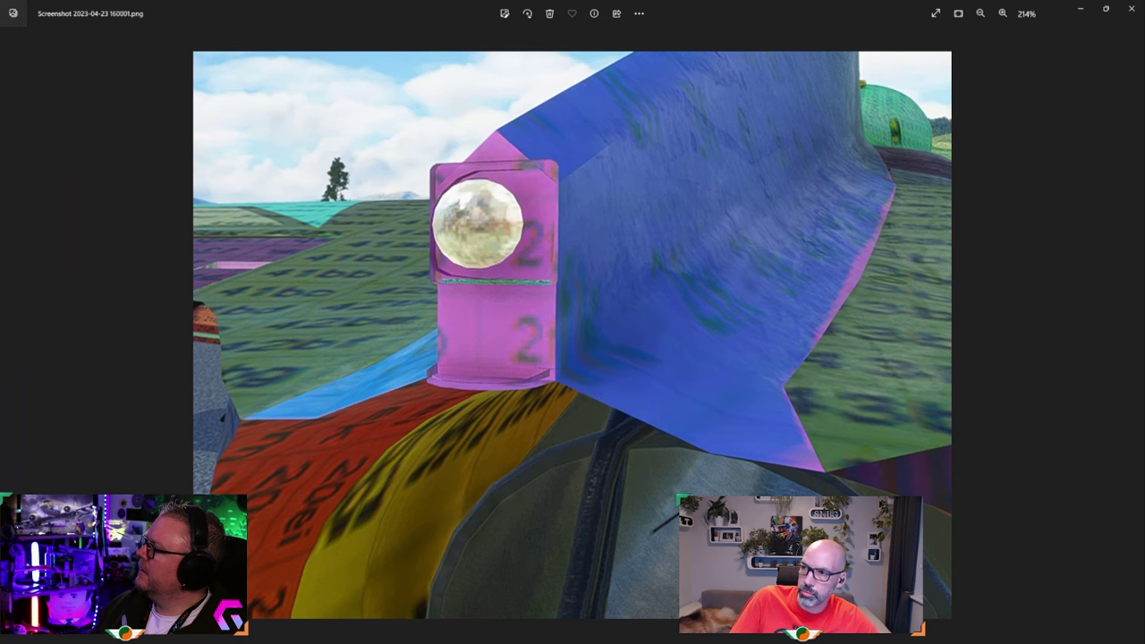
# - Examine the coordinate grid on the jet canopy screenshot and, close up, the grid around the colour seam on the airliner fuselage screenshot
pyautogui.moveTo(572, 617)
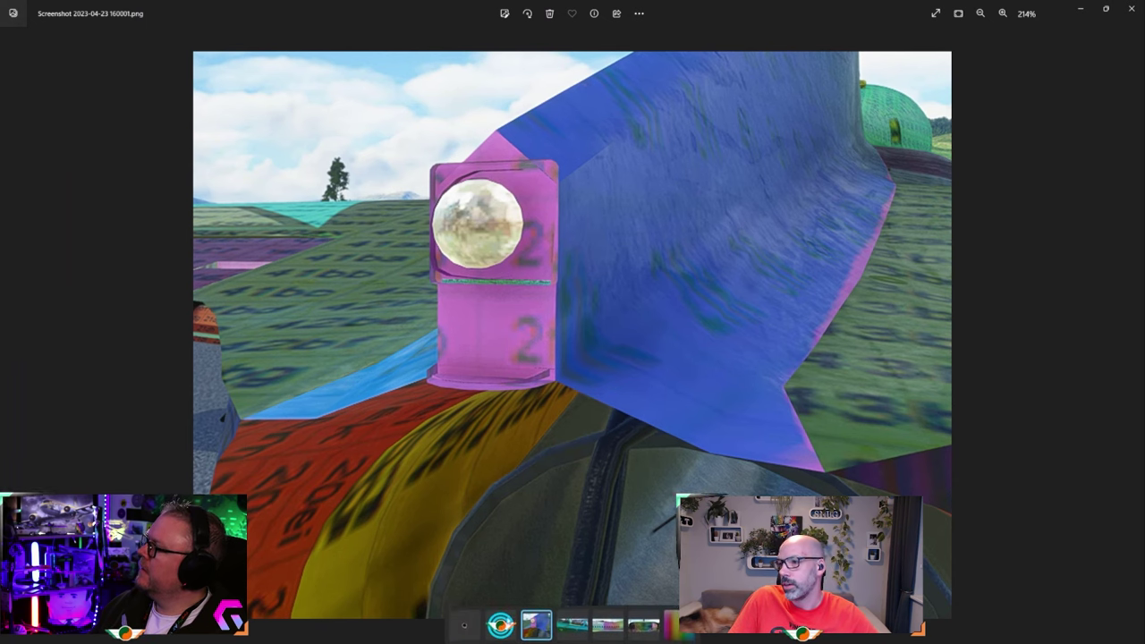
pyautogui.click(573, 615)
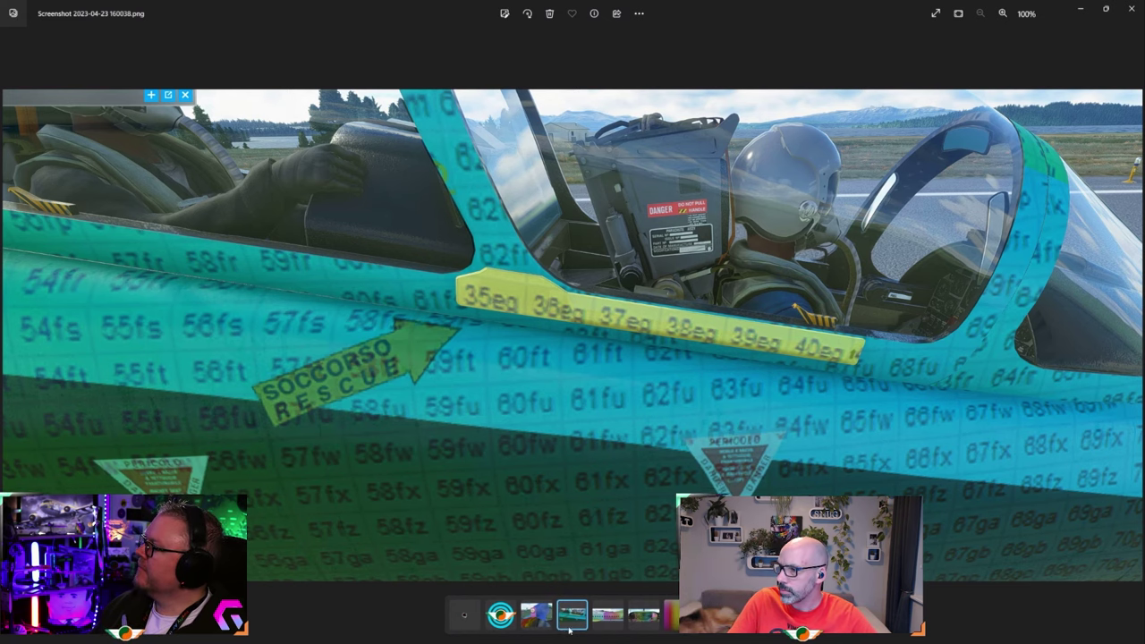
pyautogui.click(607, 619)
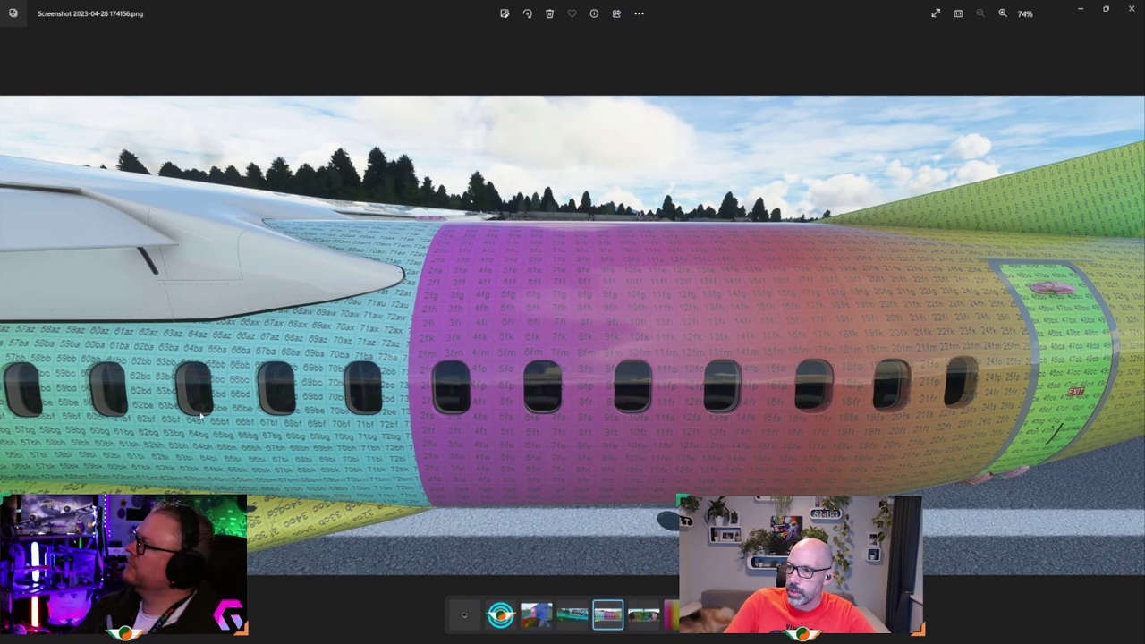
pyautogui.scroll(5, 255, 362)
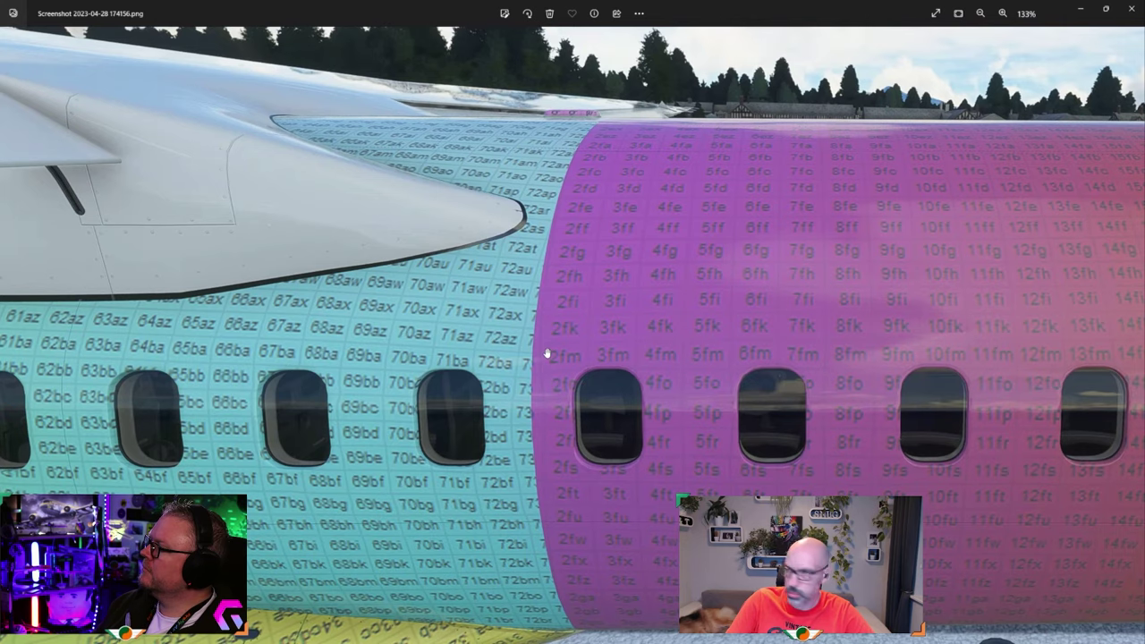
pyautogui.scroll(4, 548, 353)
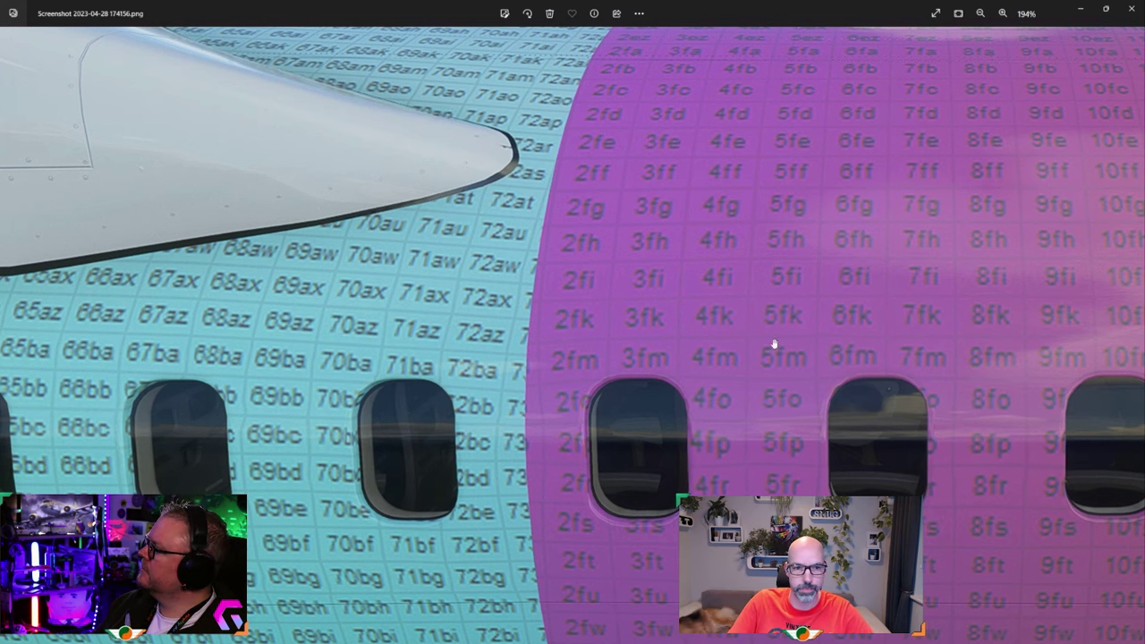
pyautogui.scroll(-5, 653, 301)
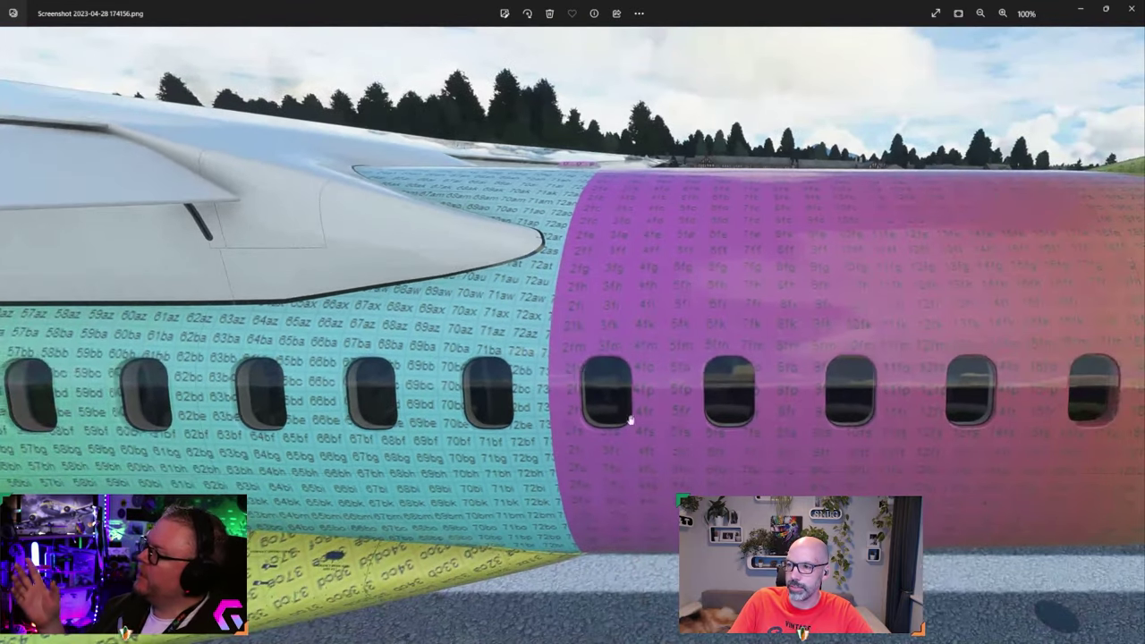
pyautogui.scroll(-2, 670, 380)
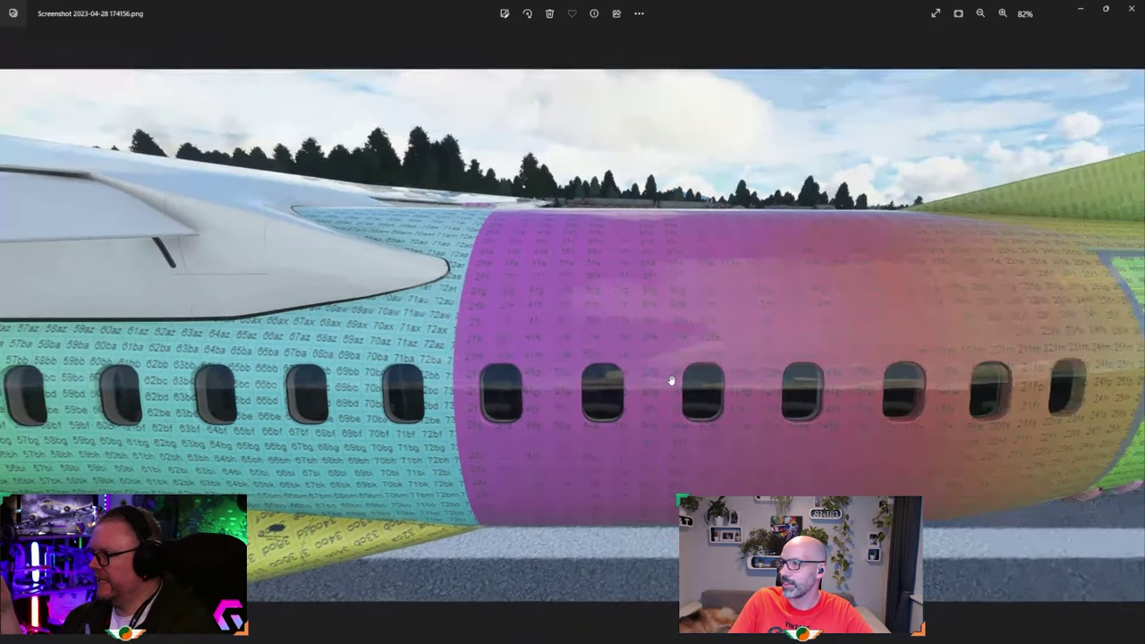
pyautogui.scroll(-1, 670, 380)
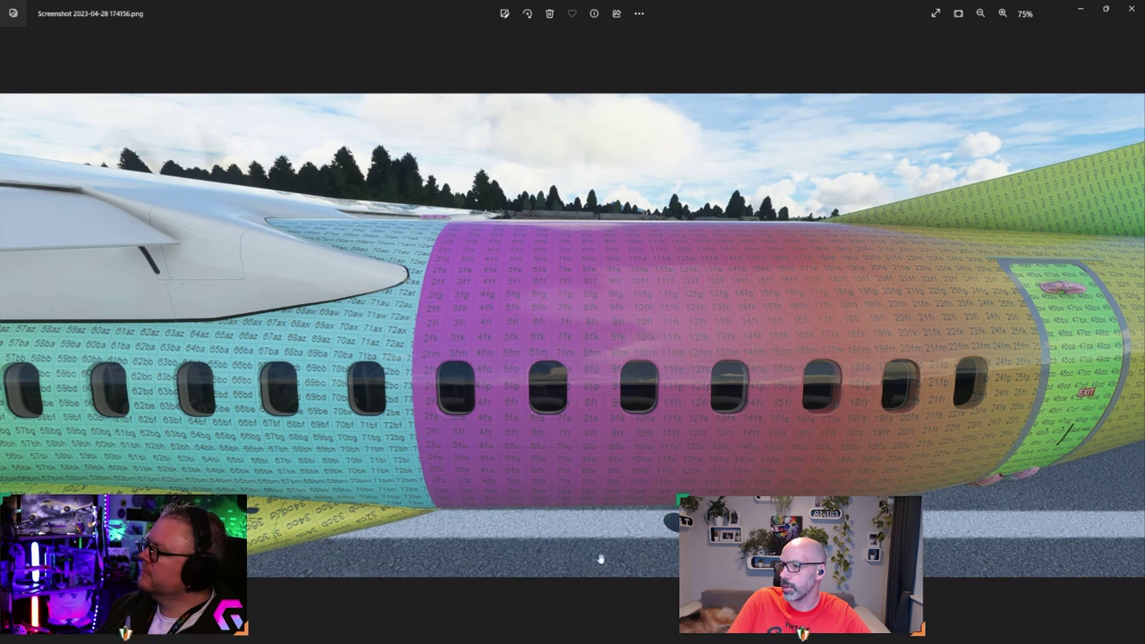
# - Open the cockpit instrument panel screenshot and examine the grid on the side armrest and radio area close up
pyautogui.moveTo(642, 621)
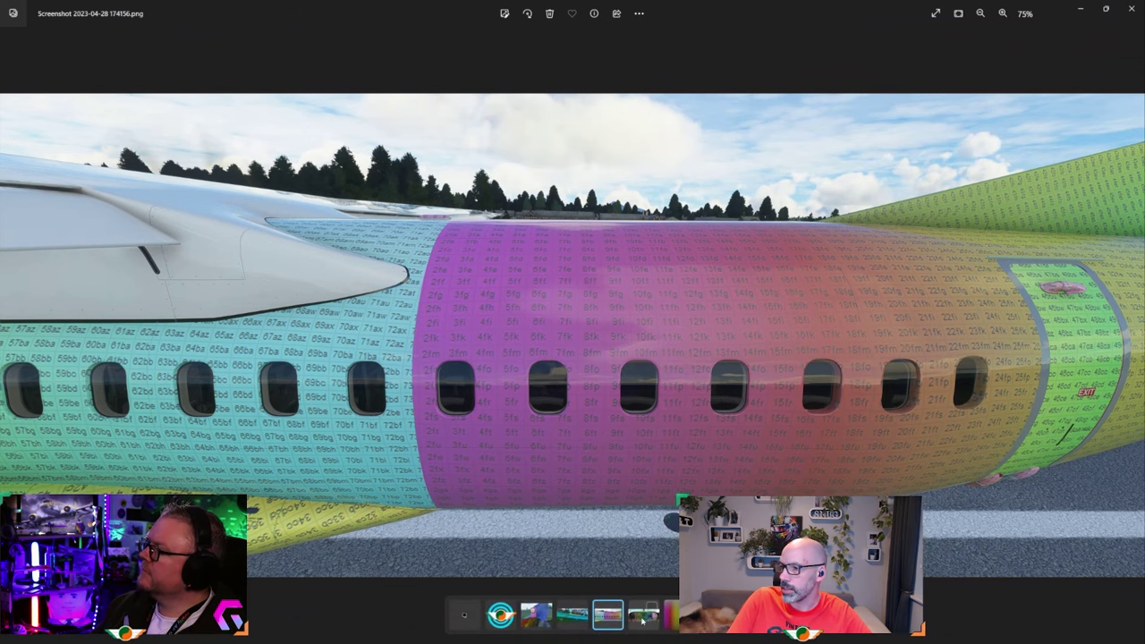
pyautogui.click(642, 617)
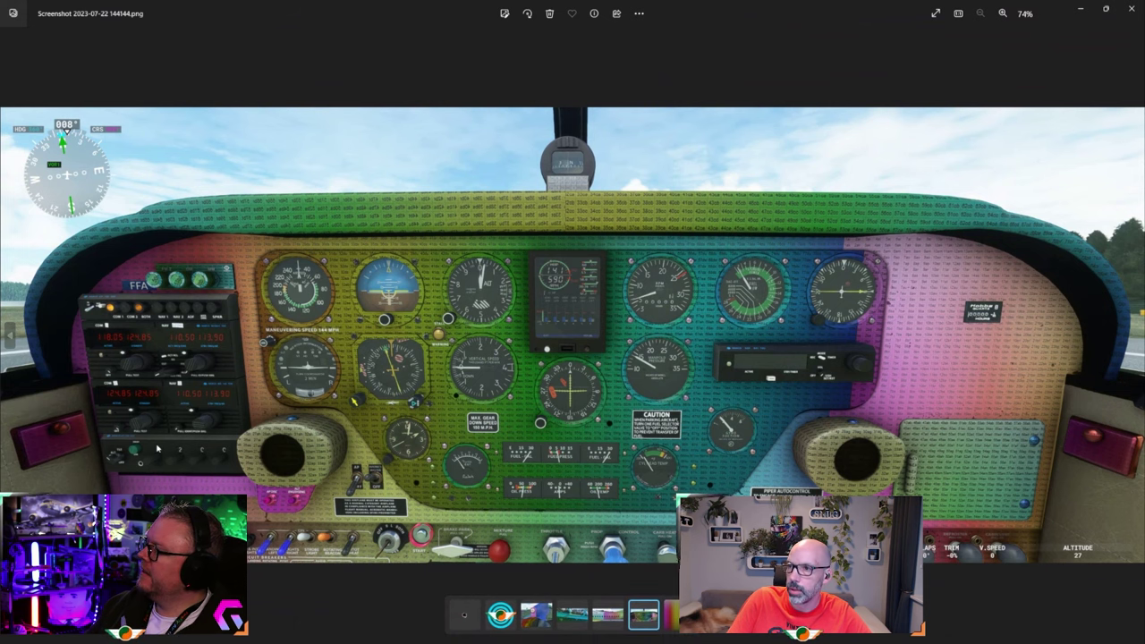
pyautogui.scroll(2, 54, 447)
pyautogui.scroll(10, 74, 466)
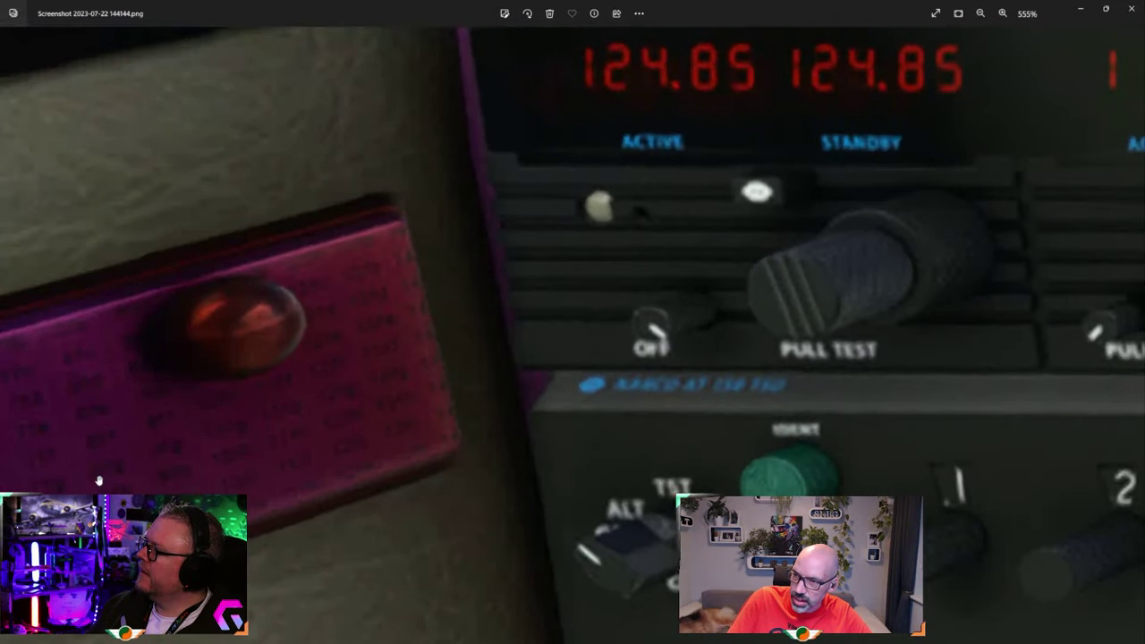
pyautogui.scroll(-4, 193, 445)
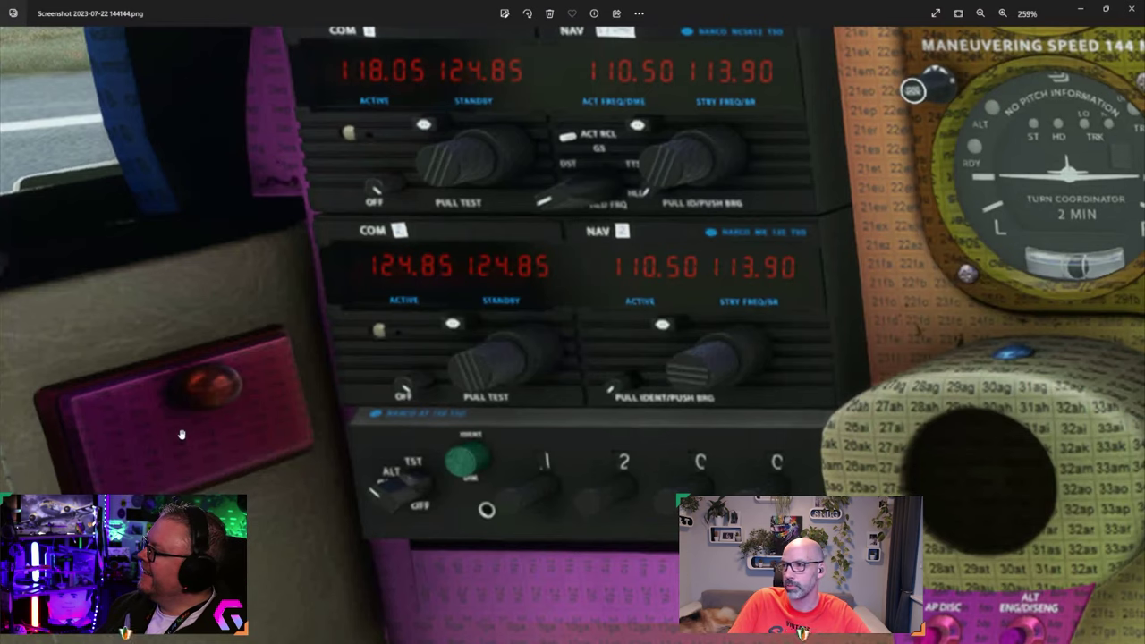
pyautogui.scroll(-4, 180, 434)
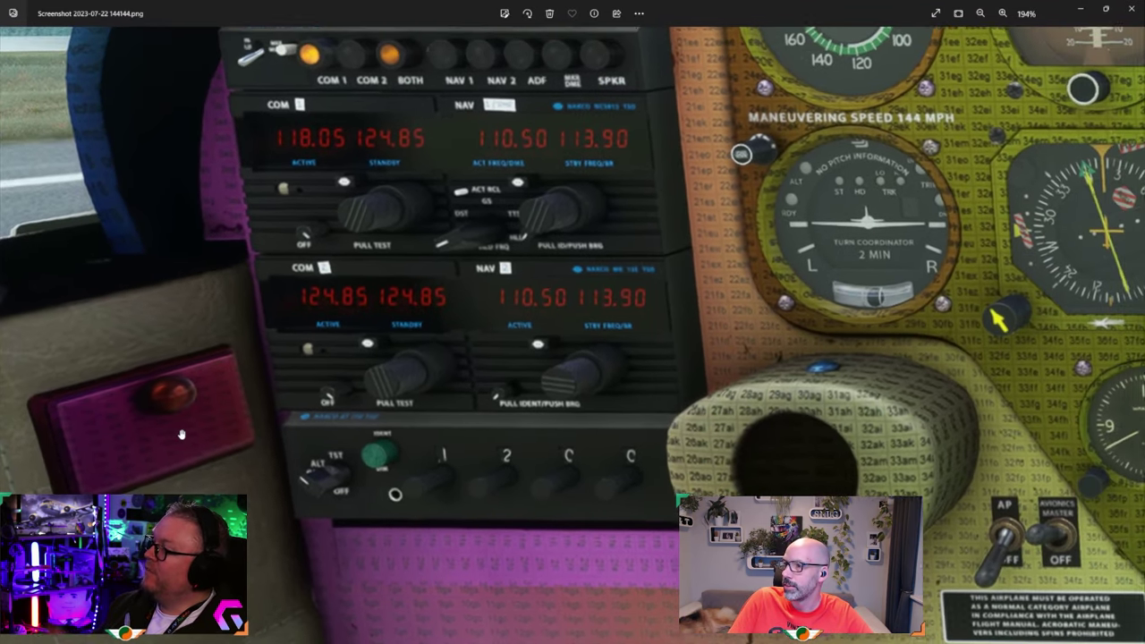
pyautogui.scroll(-8, 181, 434)
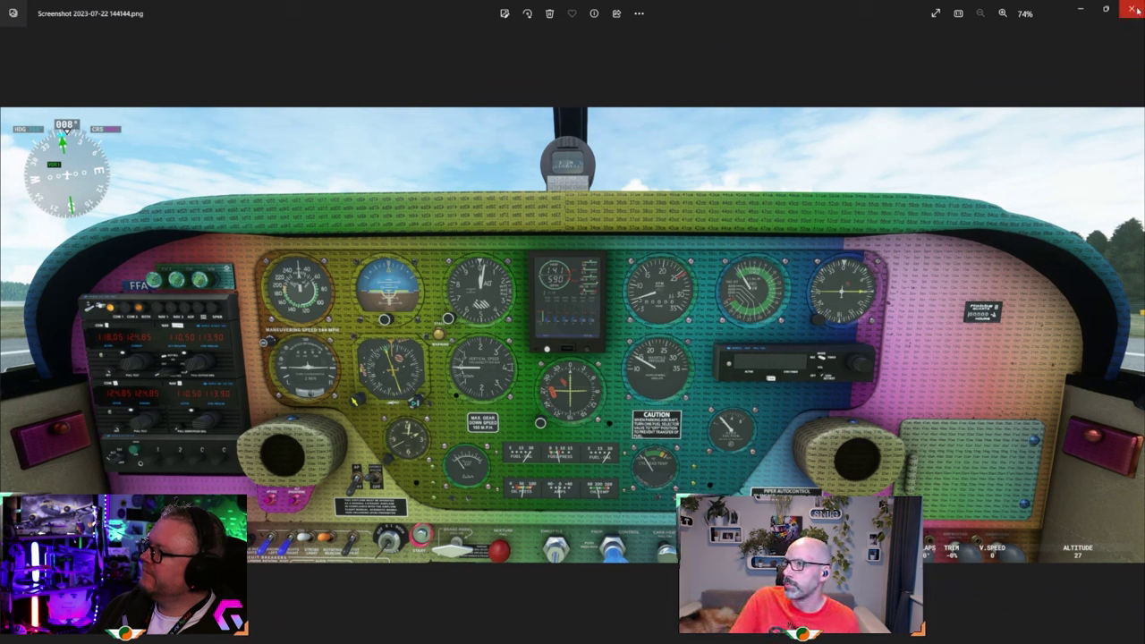
# - Leave the screenshot viewer for Photoshop and bring up the EXTERIOR_1001_ALB.PNG.DDS document
pyautogui.press('Right')
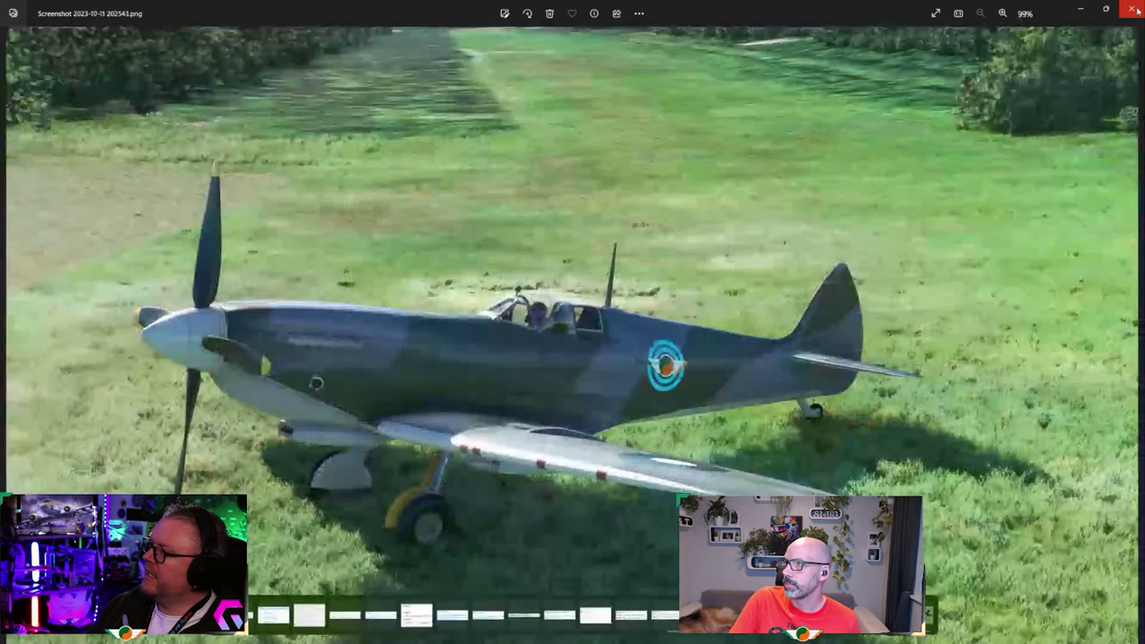
pyautogui.click(1087, 11)
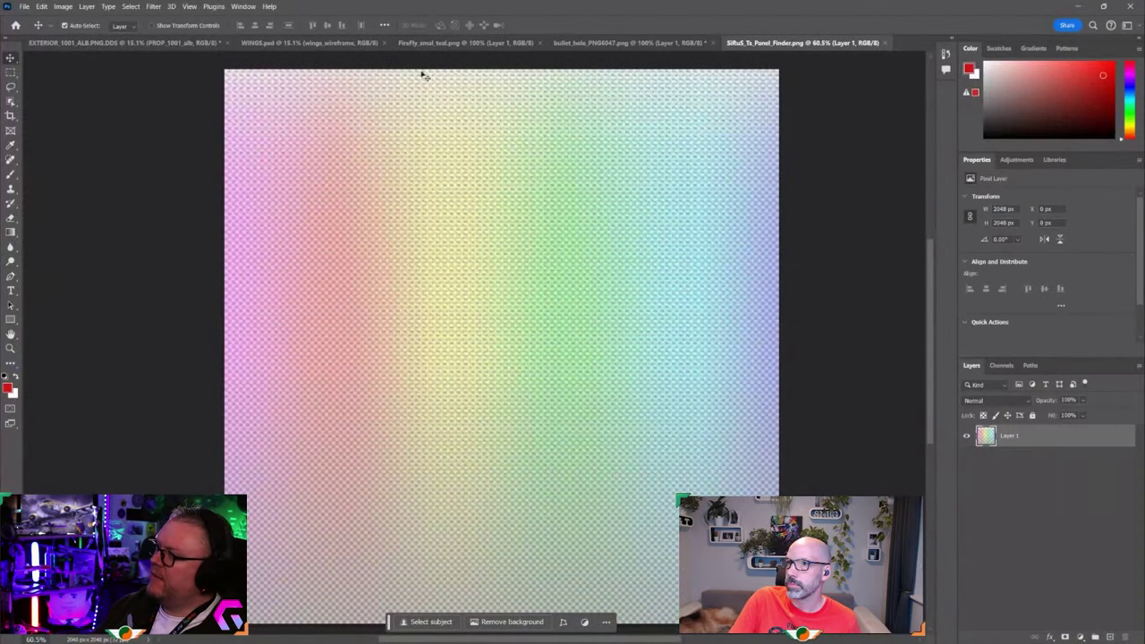
pyautogui.click(134, 43)
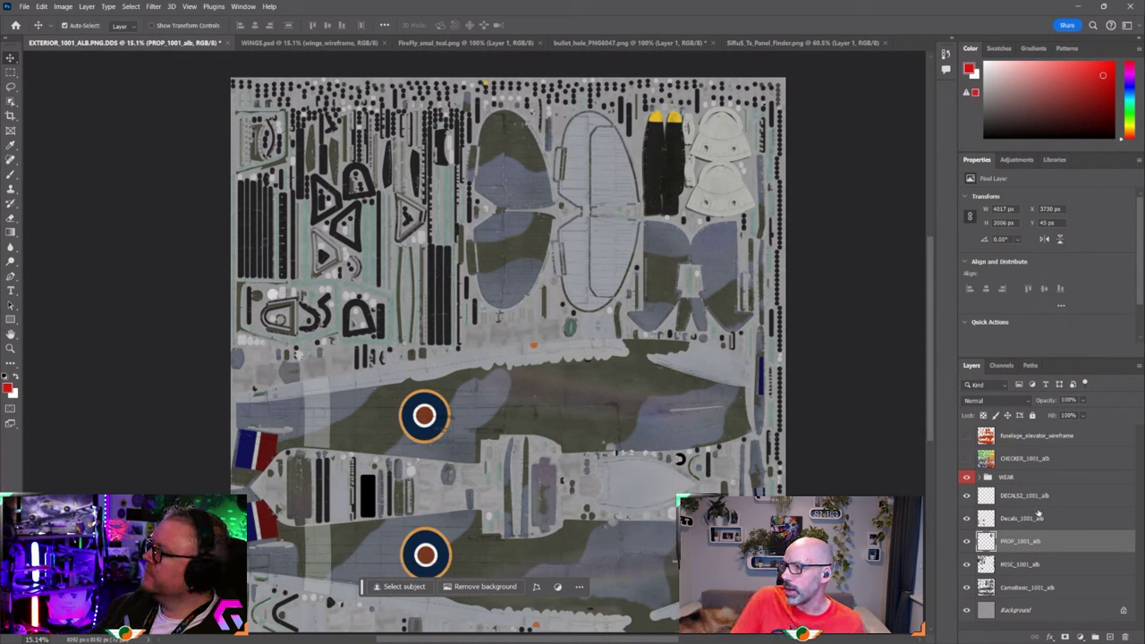
# - Toggle the WEAR group's visibility to compare the texture with and without weathering
pyautogui.click(966, 479)
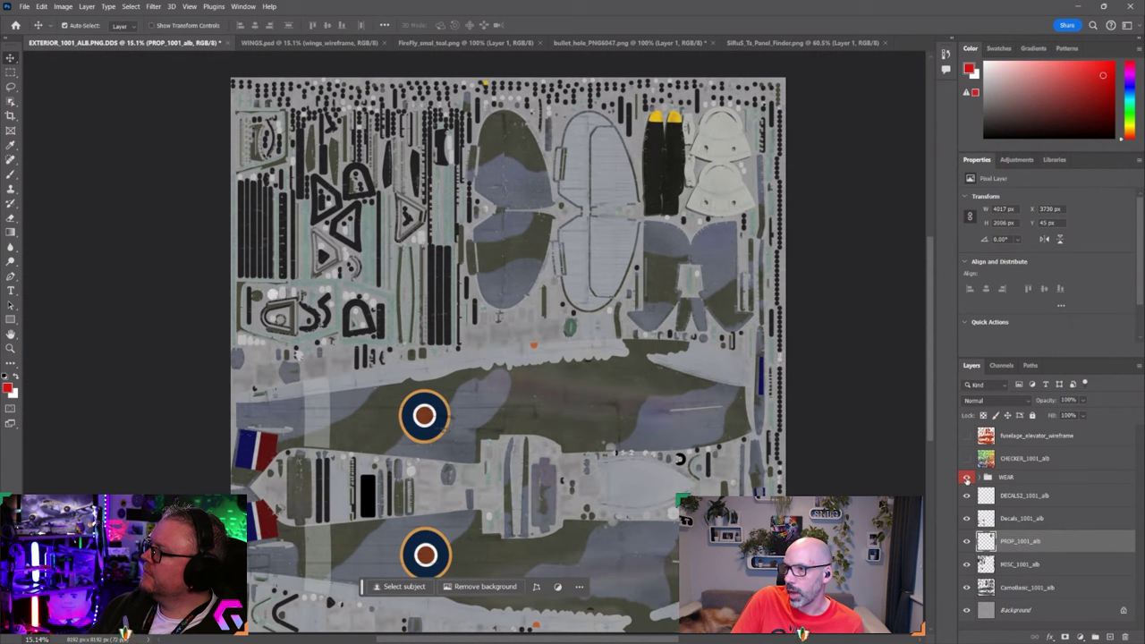
pyautogui.click(966, 479)
pyautogui.click(966, 479)
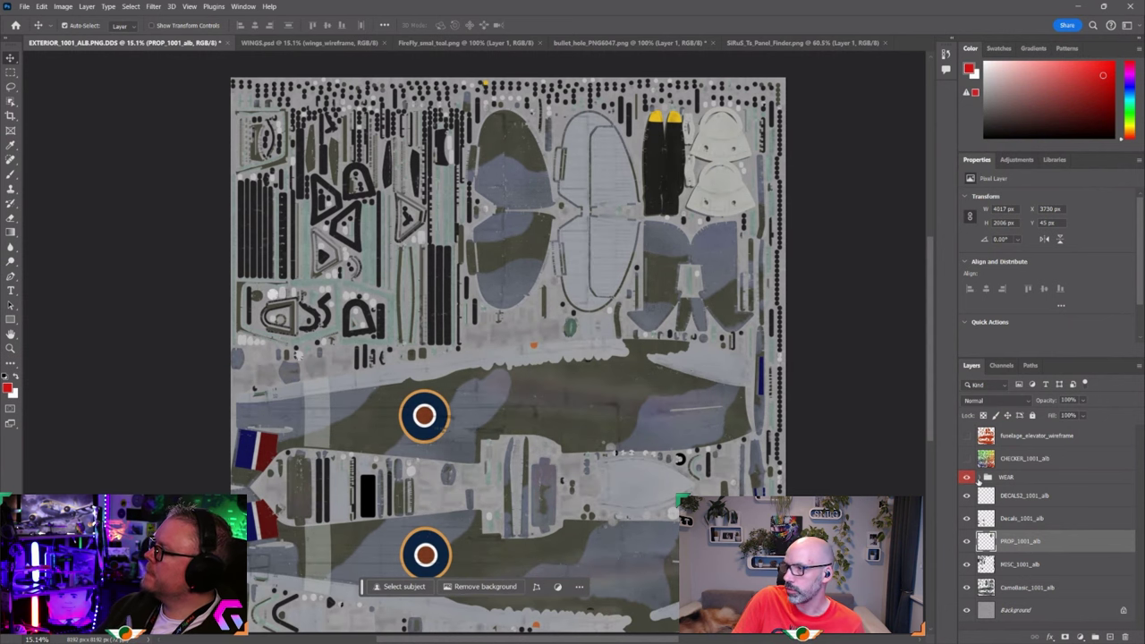
pyautogui.scroll(-2, 508, 339)
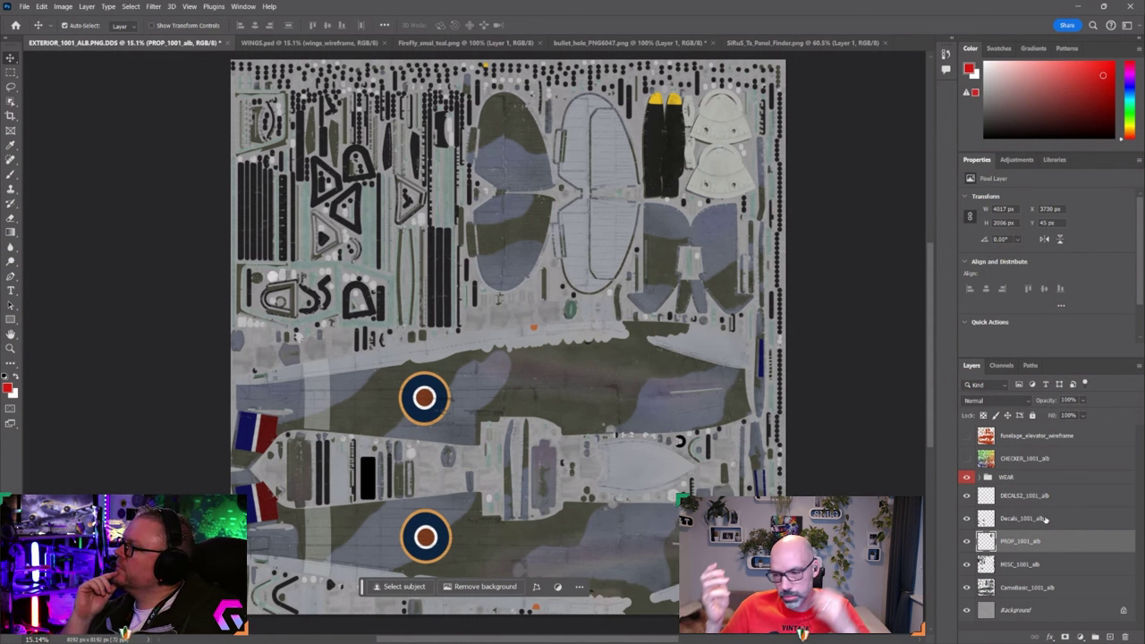
# - Toggle the CamoBasic_1001_alb layer's visibility repeatedly to compare the texture with and without the camouflage
pyautogui.click(966, 587)
pyautogui.click(966, 587)
pyautogui.click(966, 588)
pyautogui.click(966, 588)
pyautogui.click(966, 588)
pyautogui.click(966, 587)
pyautogui.click(966, 587)
pyautogui.click(966, 588)
pyautogui.click(966, 588)
pyautogui.click(966, 588)
# - Isolate the CamoBasic_1001_alb layer by selecting it and hiding the WEAR group and the decal, PROP, MISC and Background layers
pyautogui.click(1021, 589)
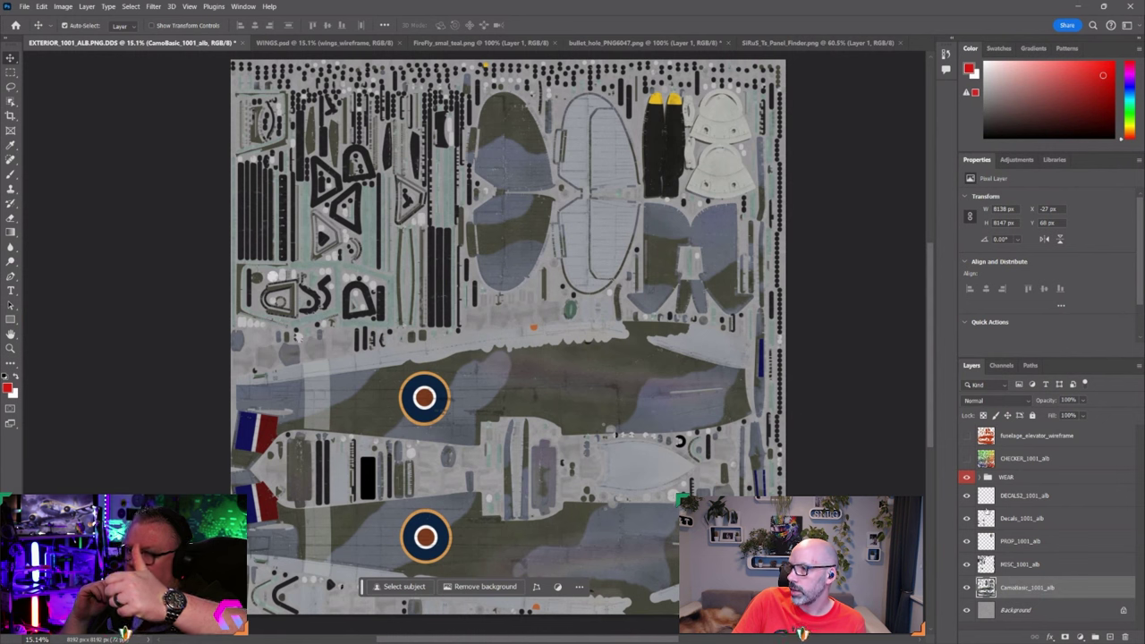
pyautogui.click(966, 477)
pyautogui.moveTo(966, 497); pyautogui.dragTo(966, 573)
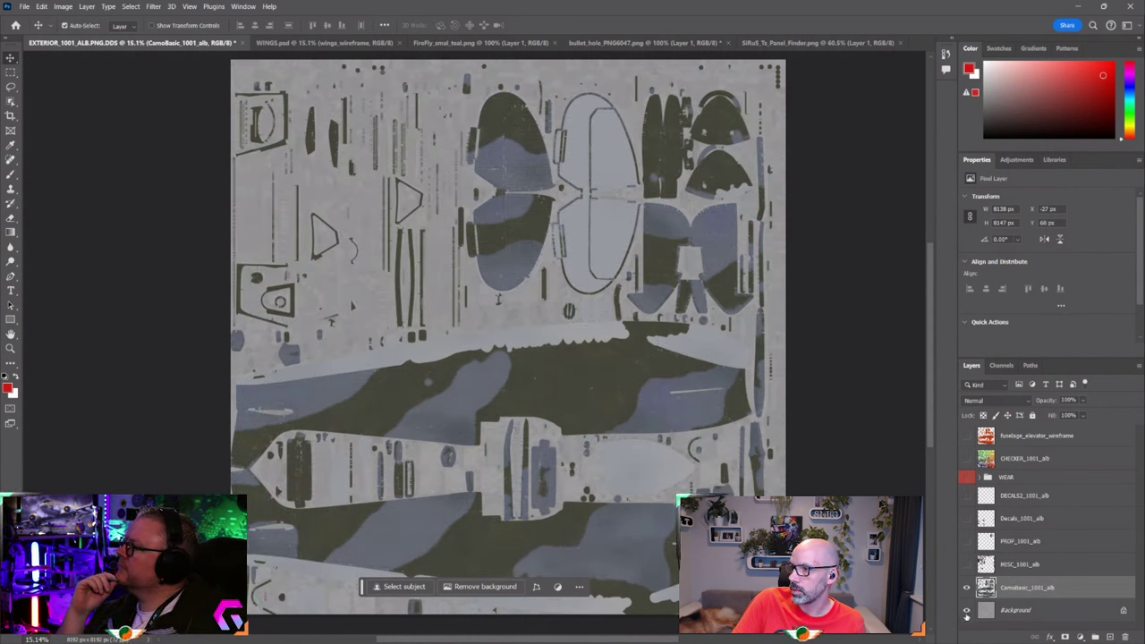
pyautogui.click(966, 609)
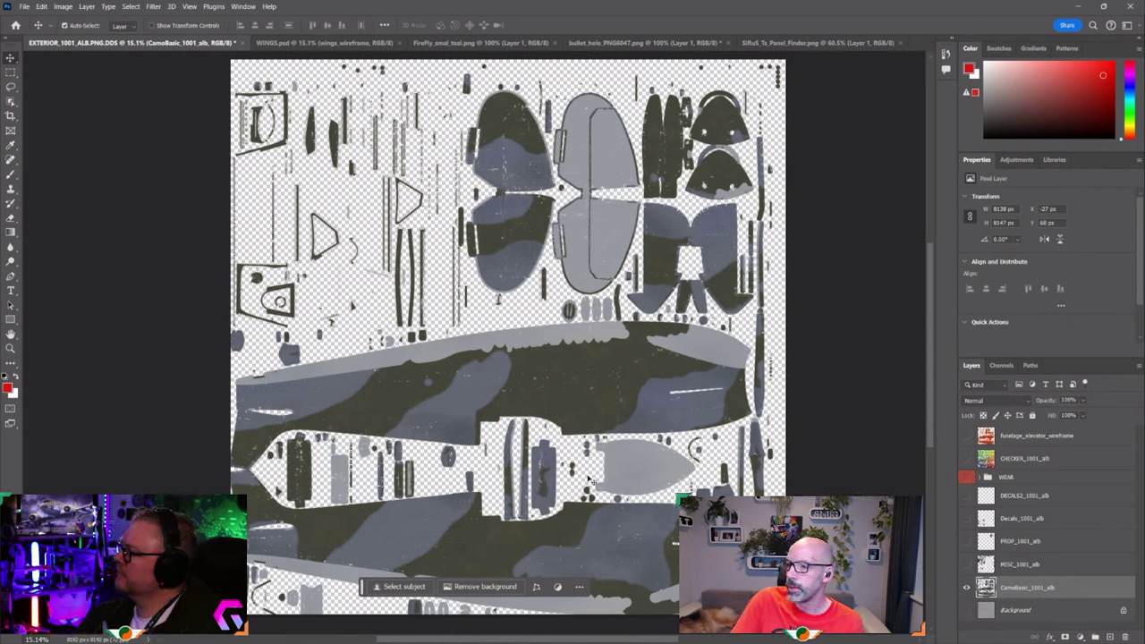
# - Use Replace Color on the camouflage layer to turn the blue-grey areas turquoise by adjusting hue, saturation and lightness
pyautogui.click(62, 6)
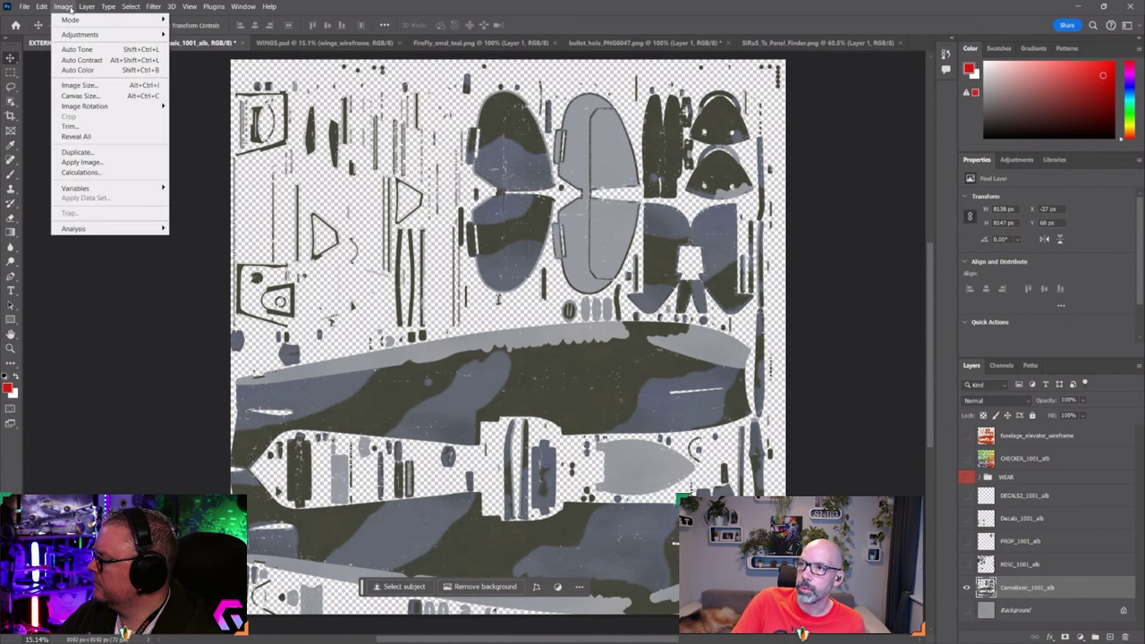
pyautogui.moveTo(72, 36)
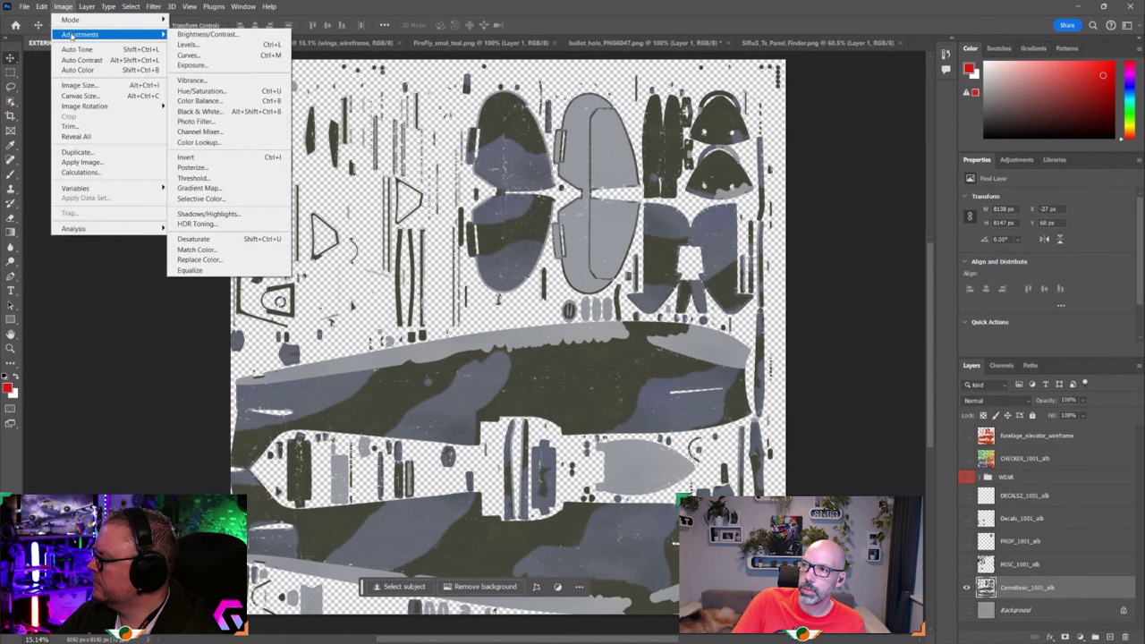
pyautogui.click(207, 260)
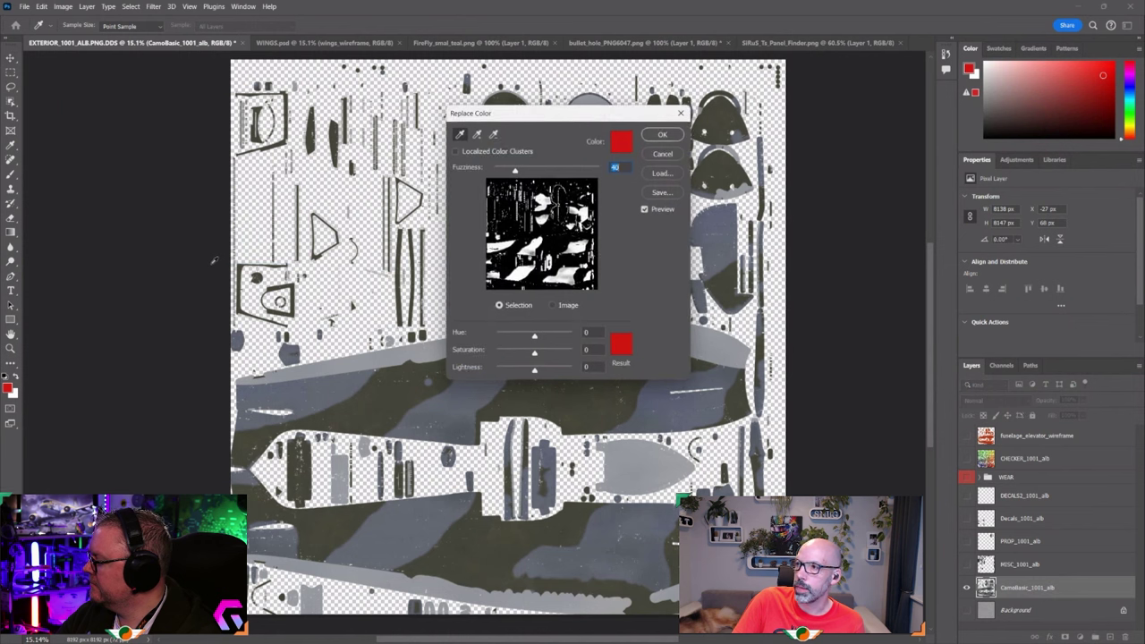
pyautogui.click(326, 385)
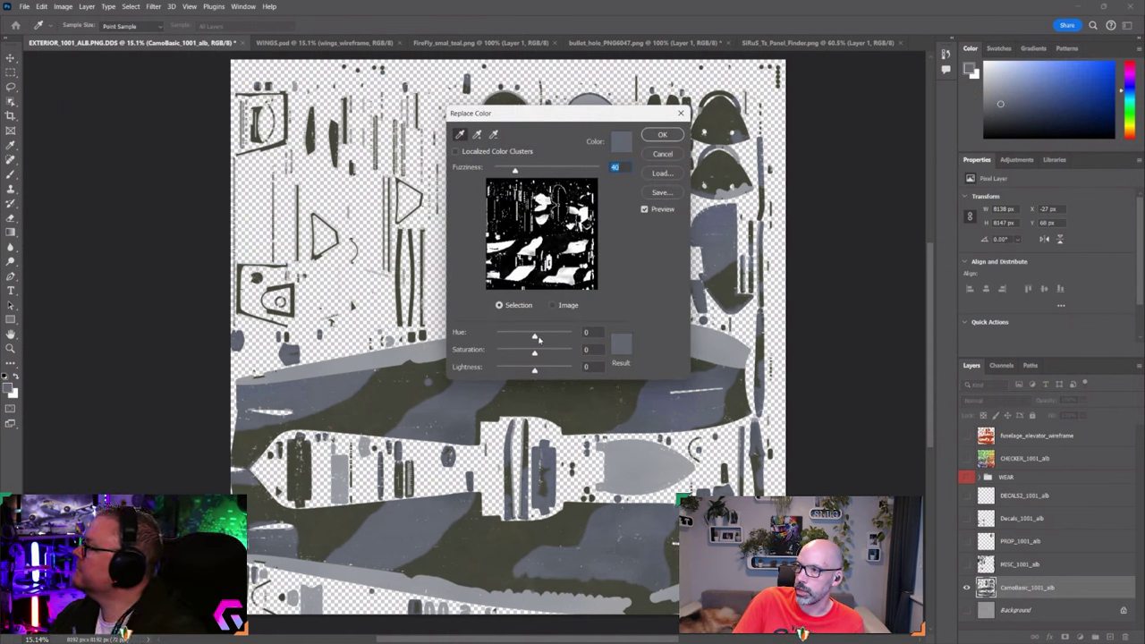
pyautogui.moveTo(534, 338); pyautogui.dragTo(541, 370)
pyautogui.click(660, 135)
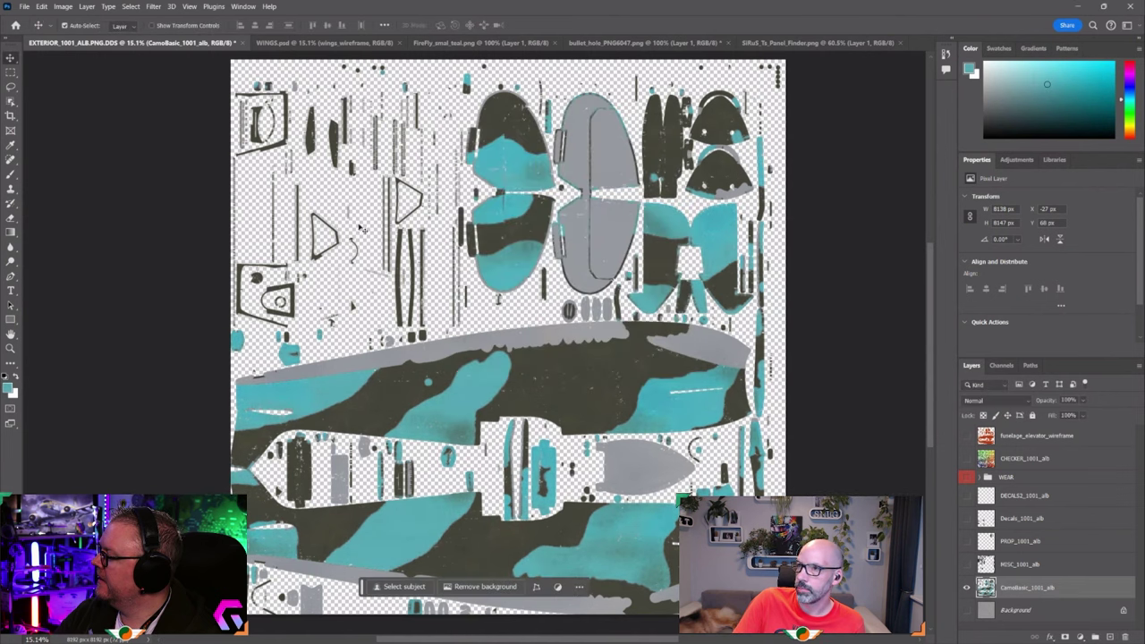
# - Replace the camouflage's dark green with purple using Replace Color with hue -116, saturation +56 and lightness +8
pyautogui.click(63, 6)
pyautogui.moveTo(134, 34)
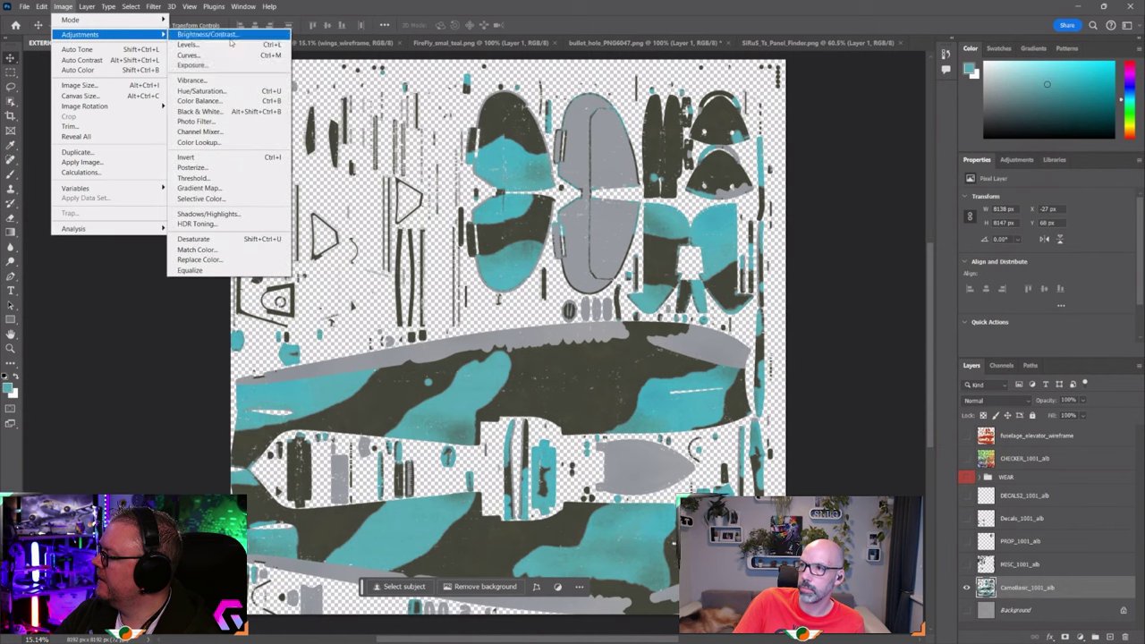
pyautogui.click(202, 259)
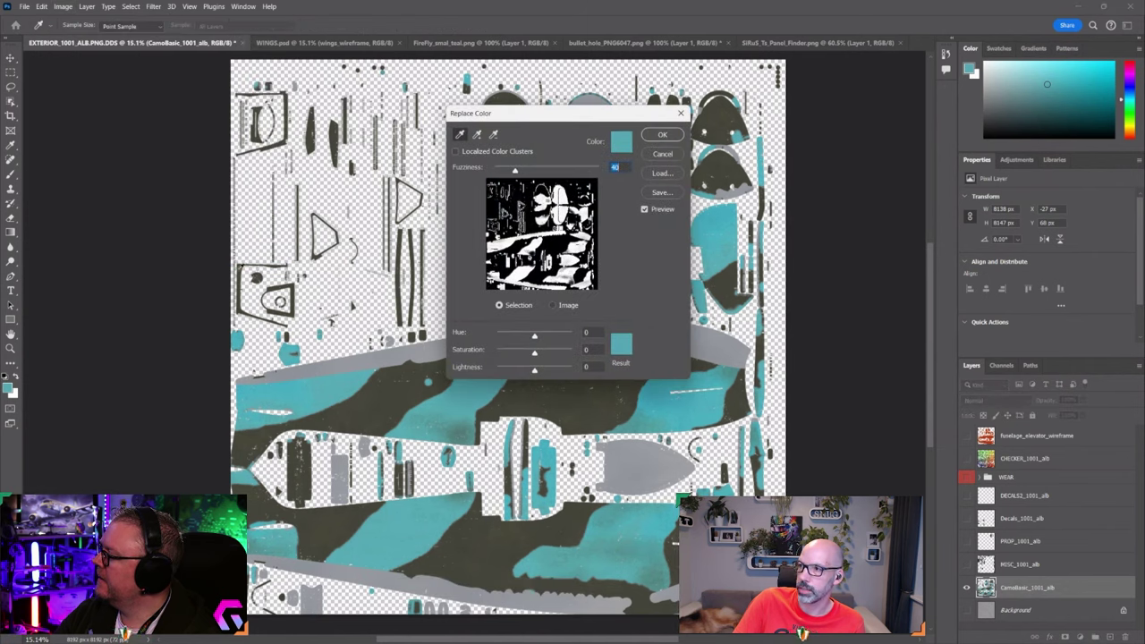
pyautogui.click(399, 392)
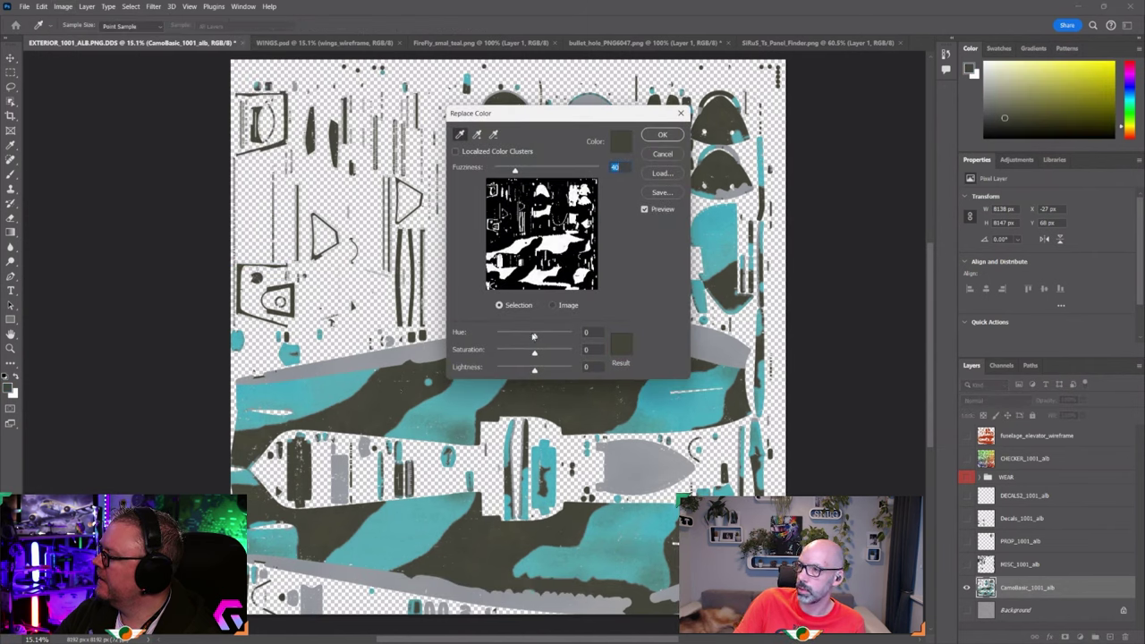
pyautogui.moveTo(535, 337); pyautogui.dragTo(510, 337)
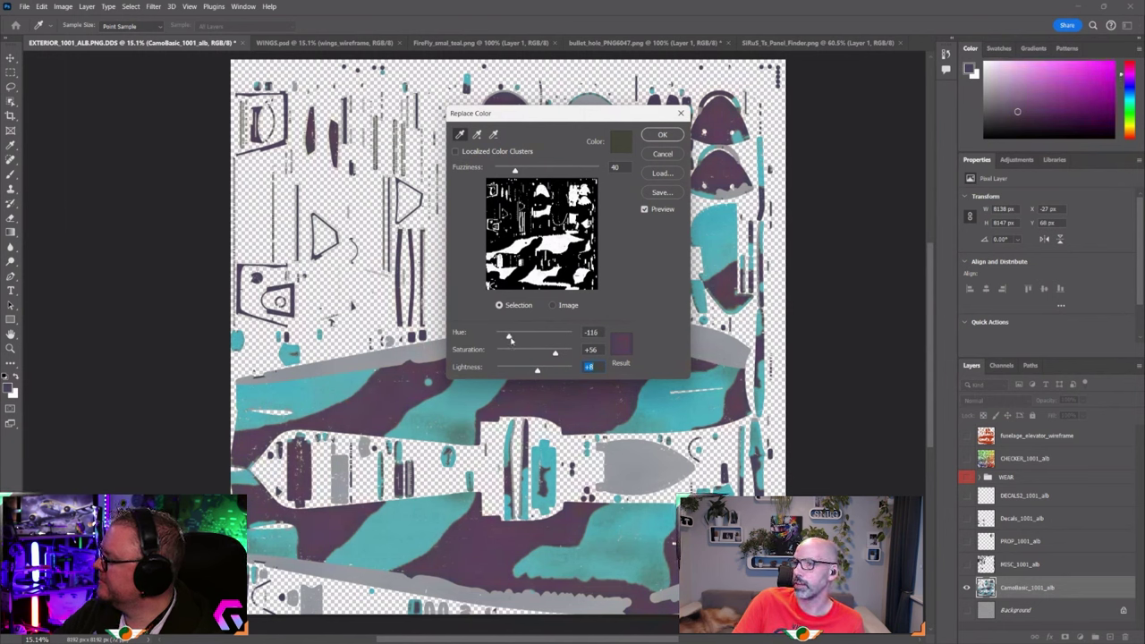
pyautogui.click(664, 135)
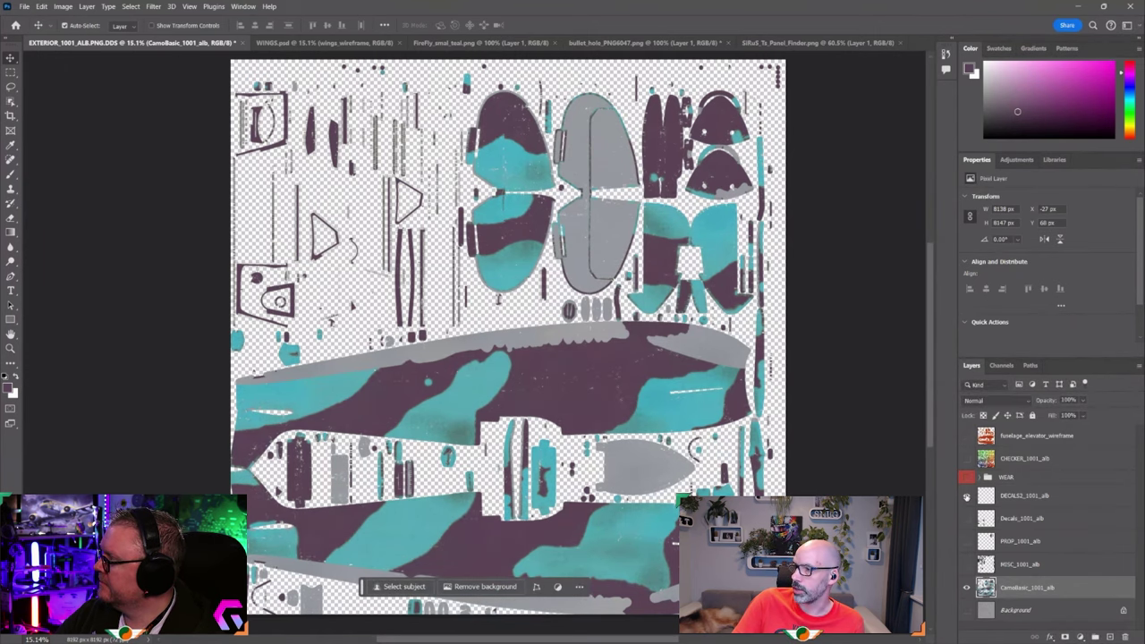
# - Show the two decal layers and the PROP, MISC and Background layers again, leaving the WEAR group hidden
pyautogui.click(966, 518)
pyautogui.click(966, 541)
pyautogui.click(966, 563)
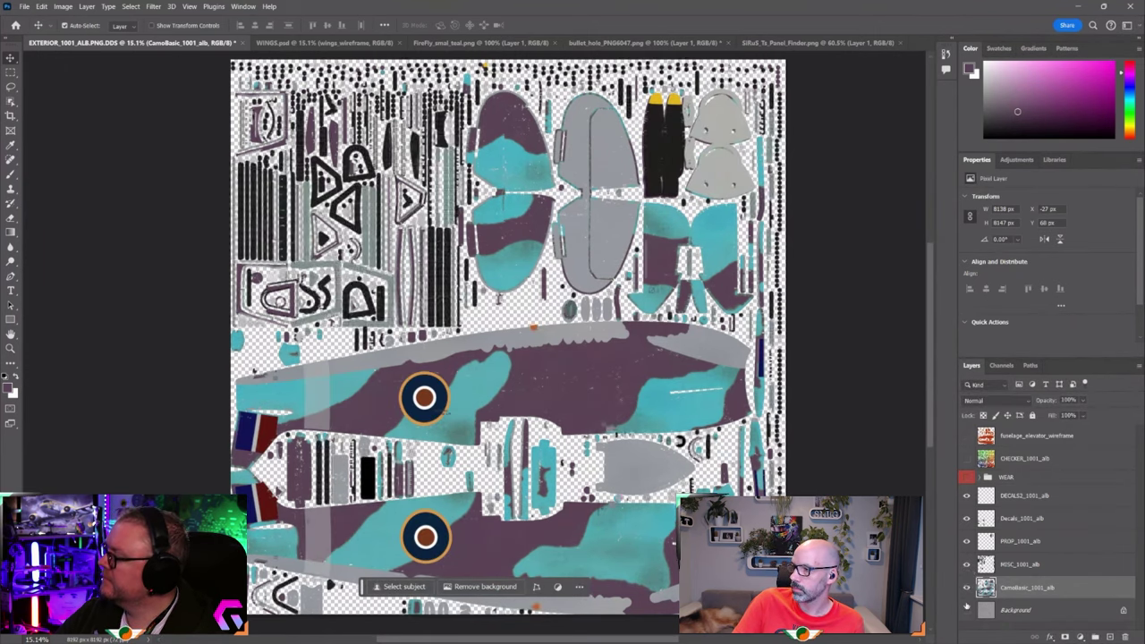
pyautogui.click(966, 609)
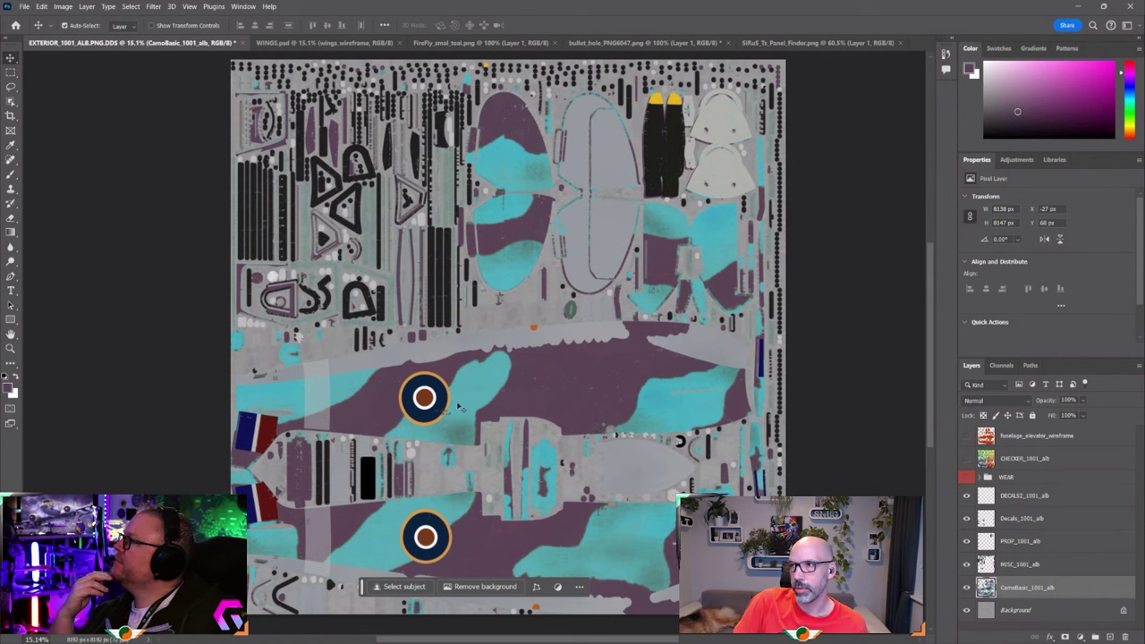
# - Try recolouring the blue-grey camouflage on the CamoBasic_1002_alb layer of WINGS.psd using Replace Color with hue +63
pyautogui.click(298, 43)
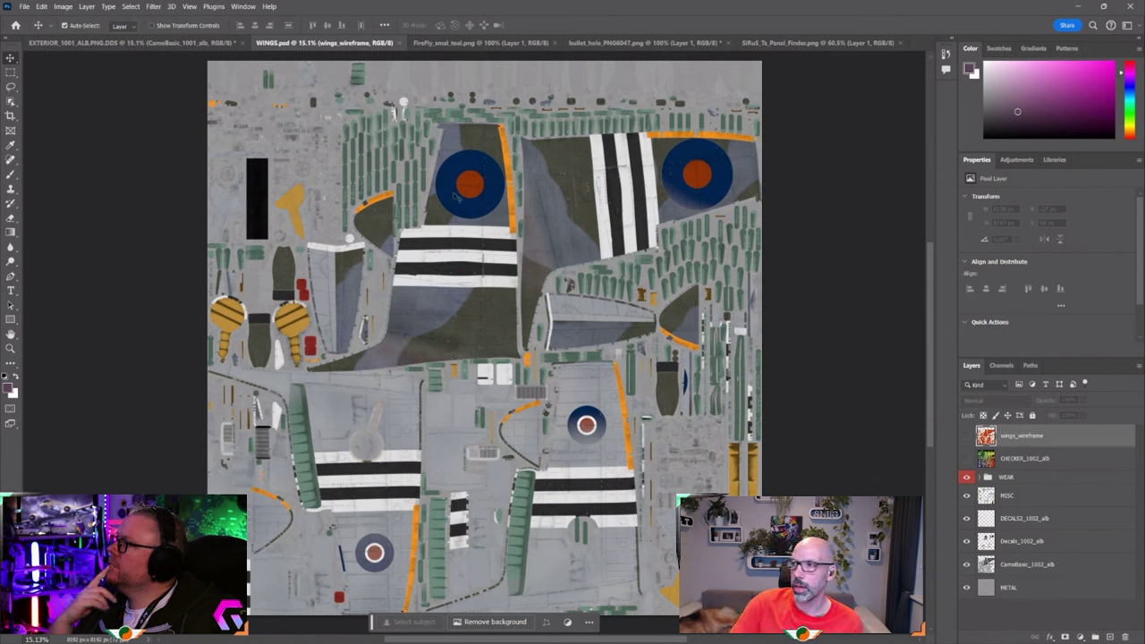
pyautogui.click(126, 83)
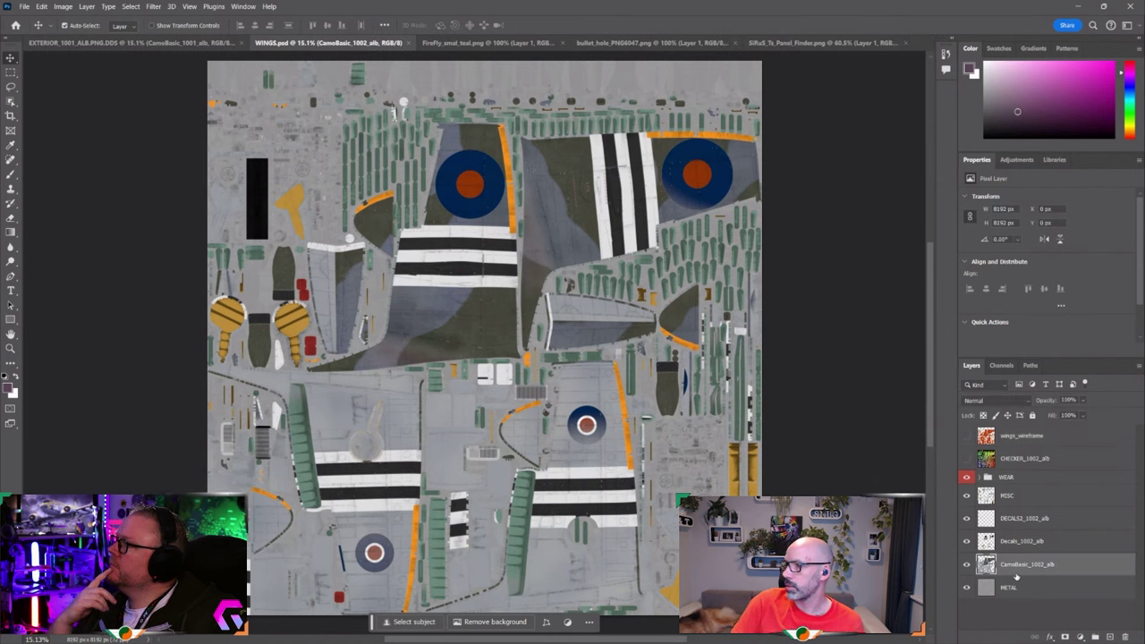
pyautogui.click(62, 6)
pyautogui.moveTo(98, 34)
pyautogui.click(220, 259)
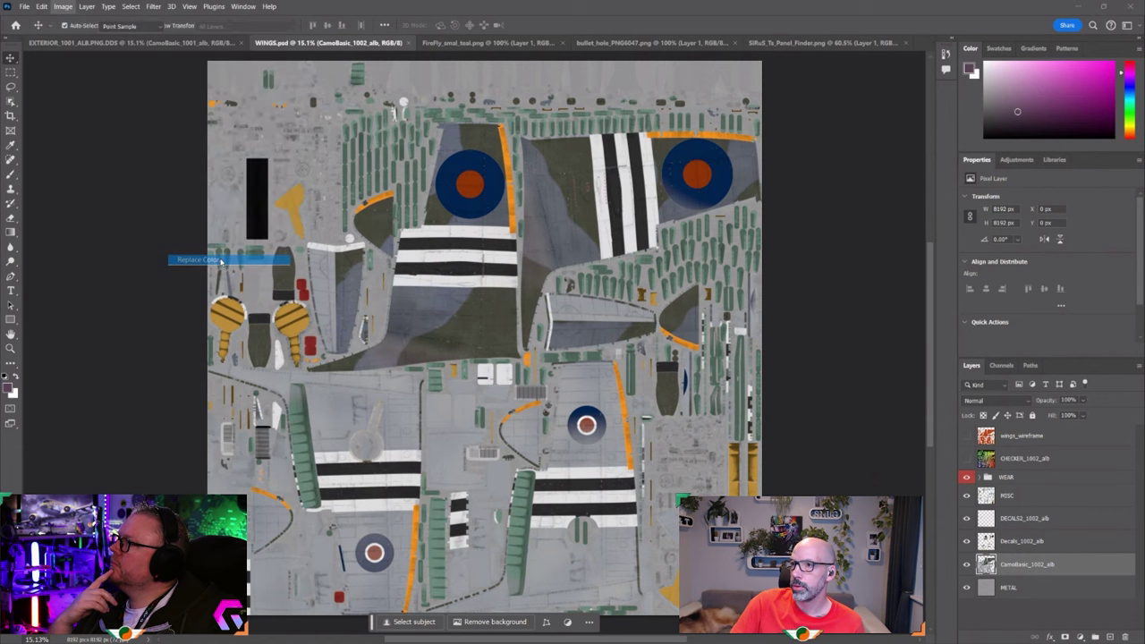
pyautogui.moveTo(563, 116); pyautogui.dragTo(424, 75)
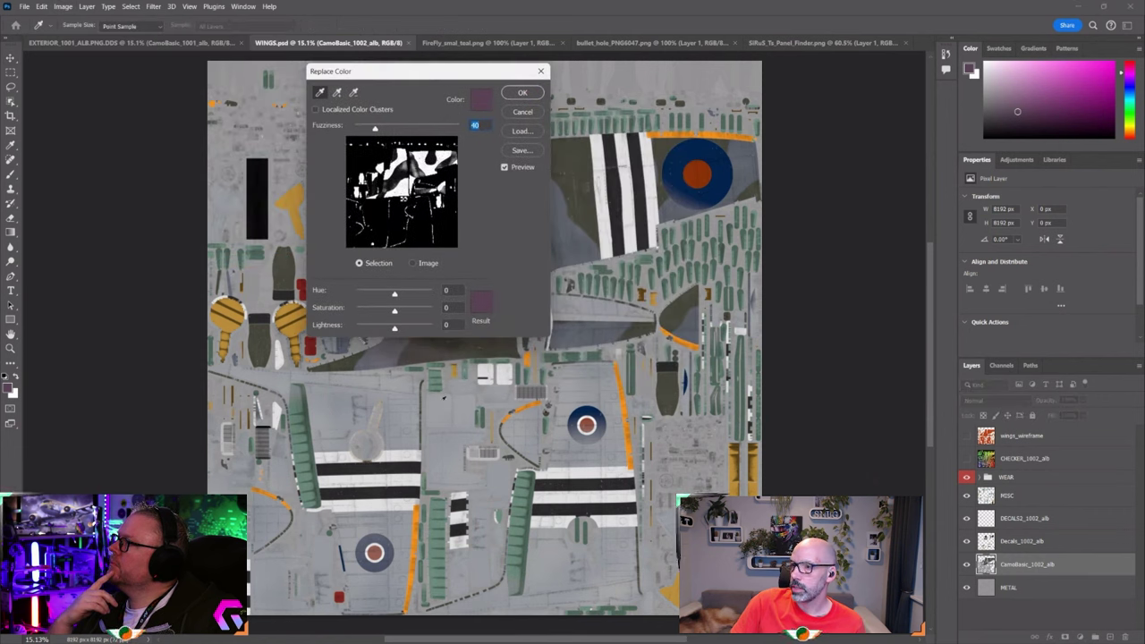
pyautogui.click(394, 215)
pyautogui.moveTo(394, 296); pyautogui.dragTo(407, 296)
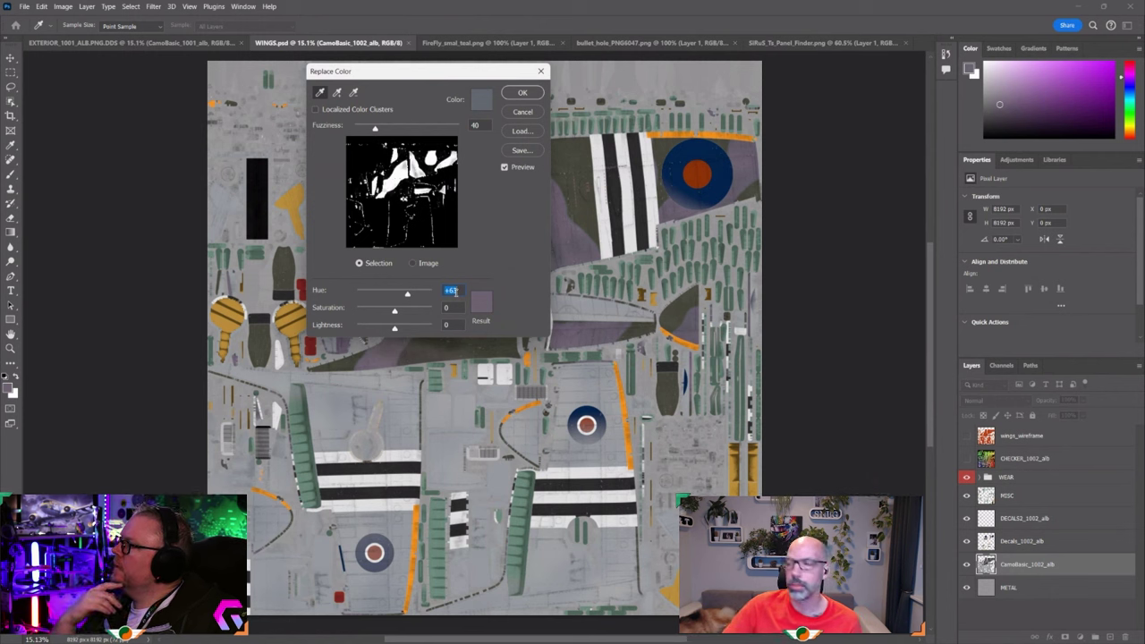
pyautogui.click(524, 111)
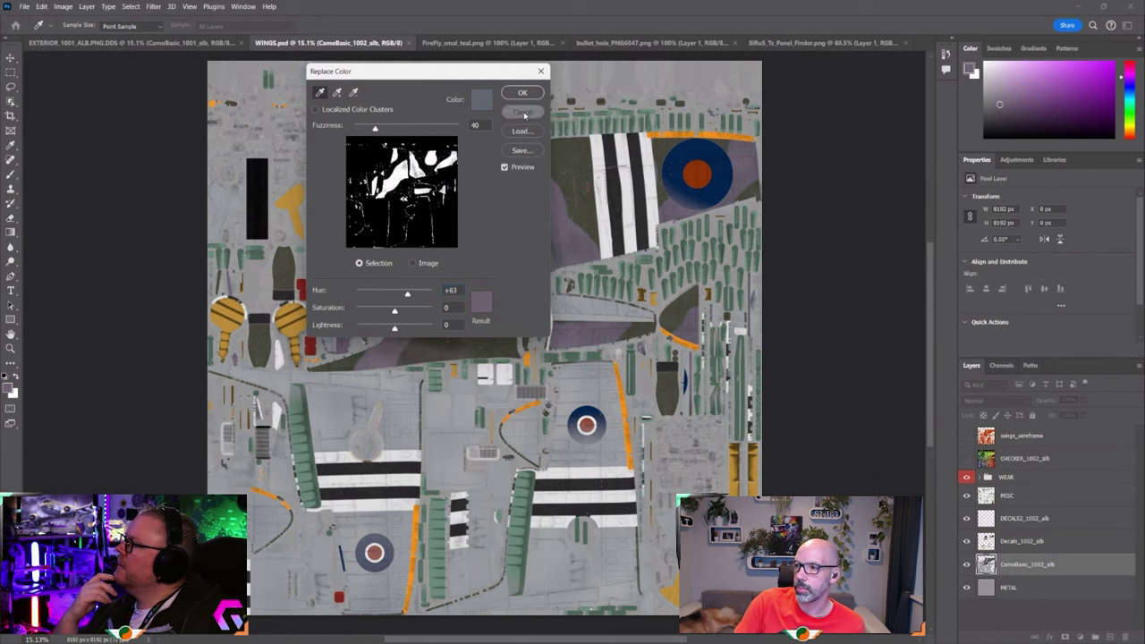
# - Start saving the EXTERIOR_1001_ALB document under a chosen location and browse to the Flight Simulator Community folder
pyautogui.click(180, 43)
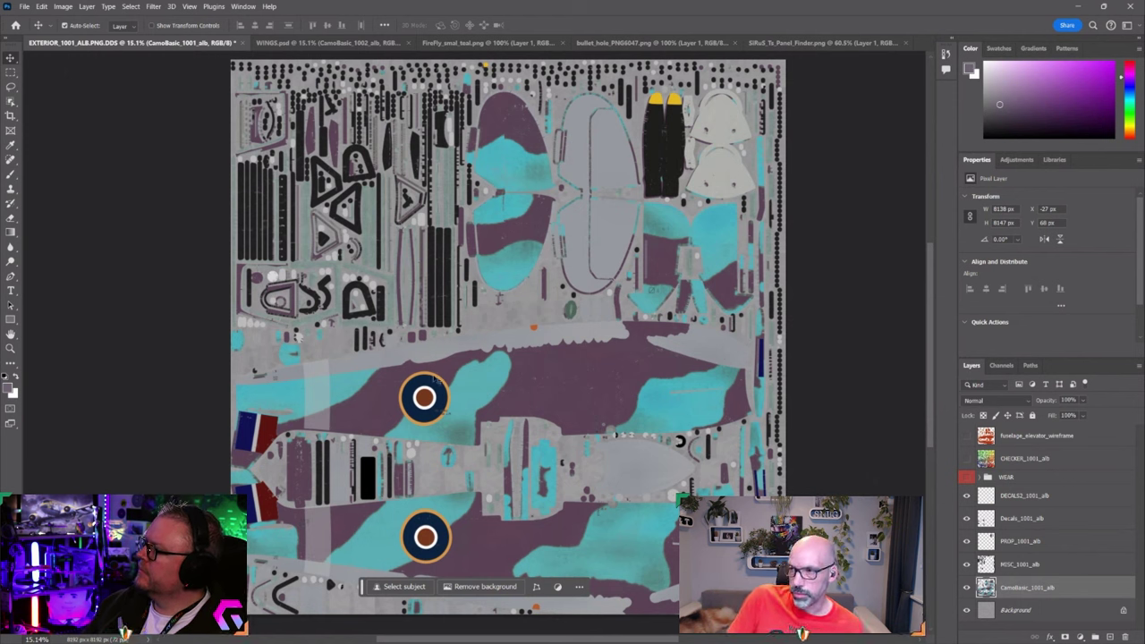
pyautogui.click(24, 6)
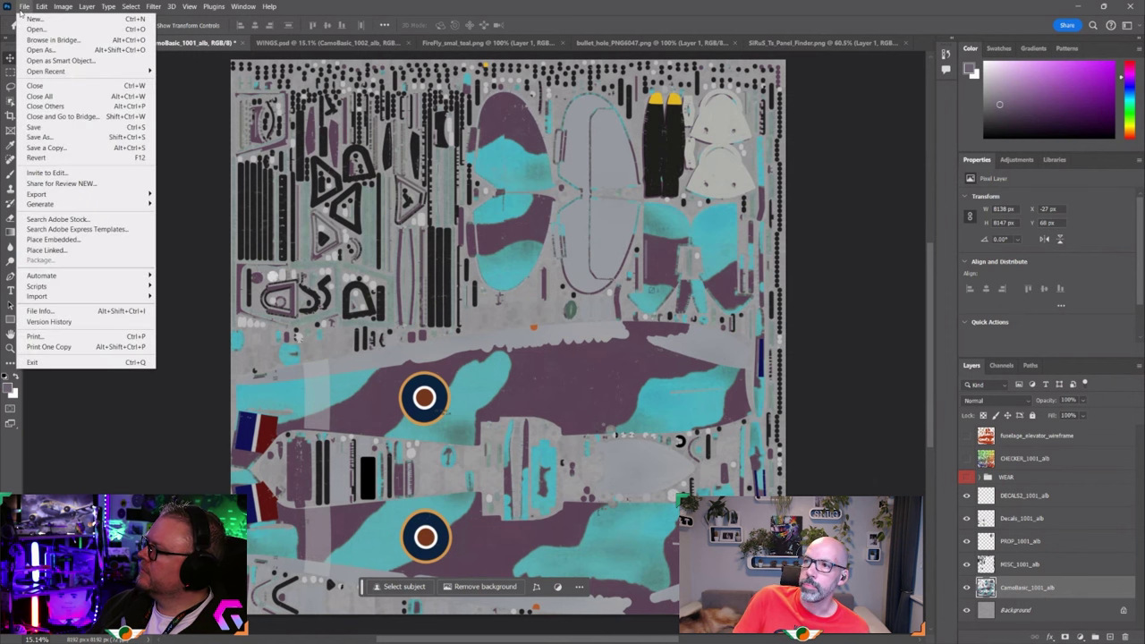
pyautogui.click(93, 137)
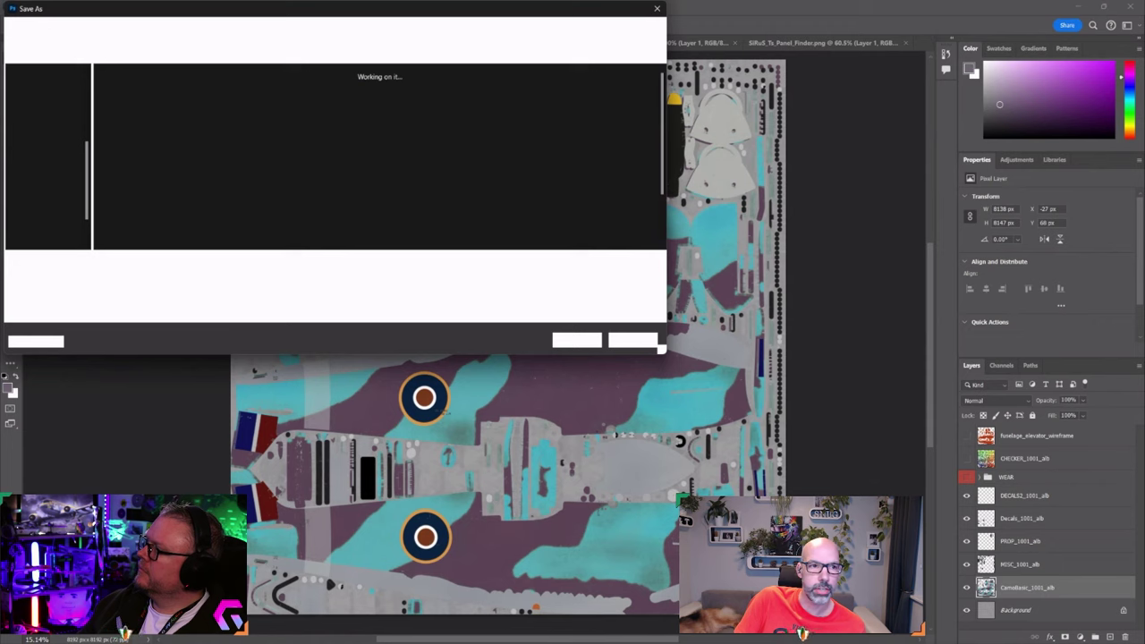
pyautogui.moveTo(290, 14); pyautogui.dragTo(367, 139)
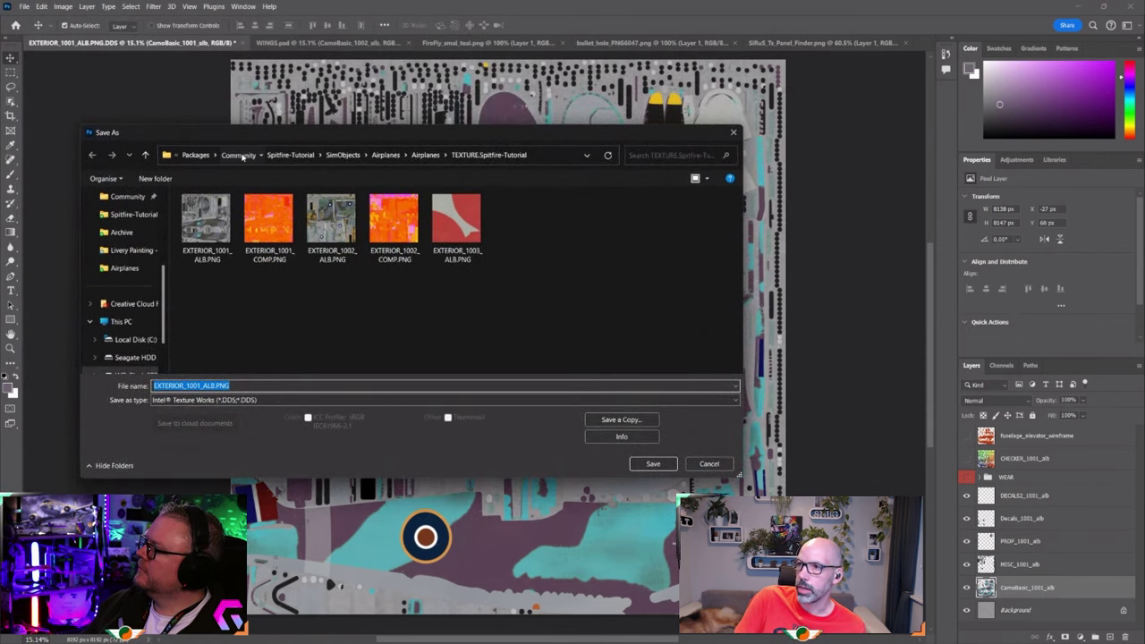
pyautogui.click(238, 155)
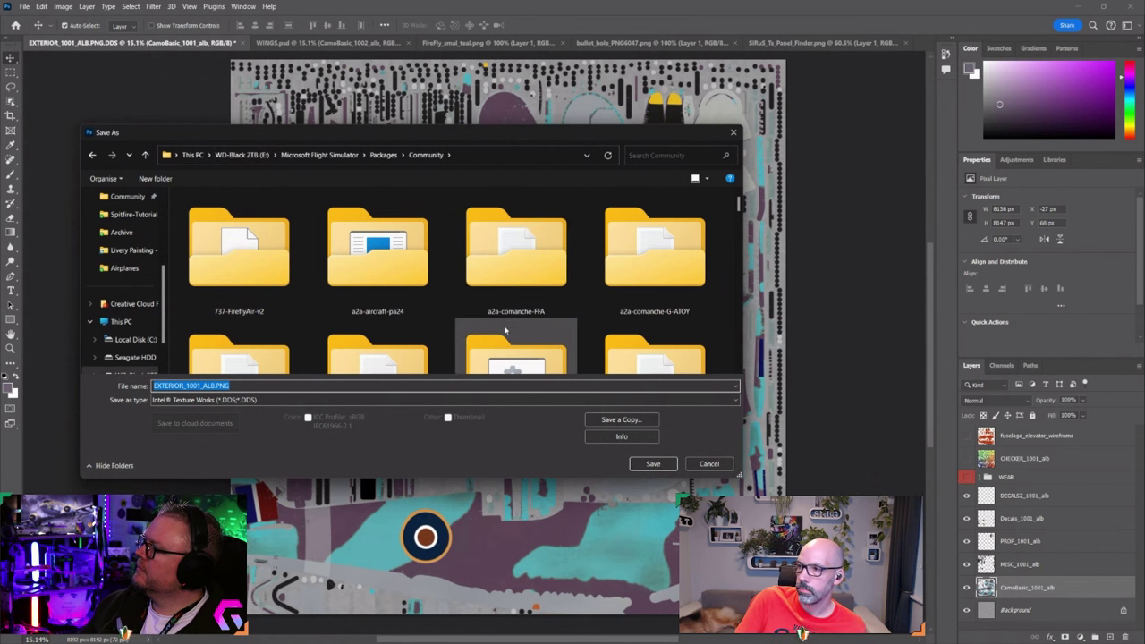
pyautogui.moveTo(477, 118); pyautogui.dragTo(474, 14)
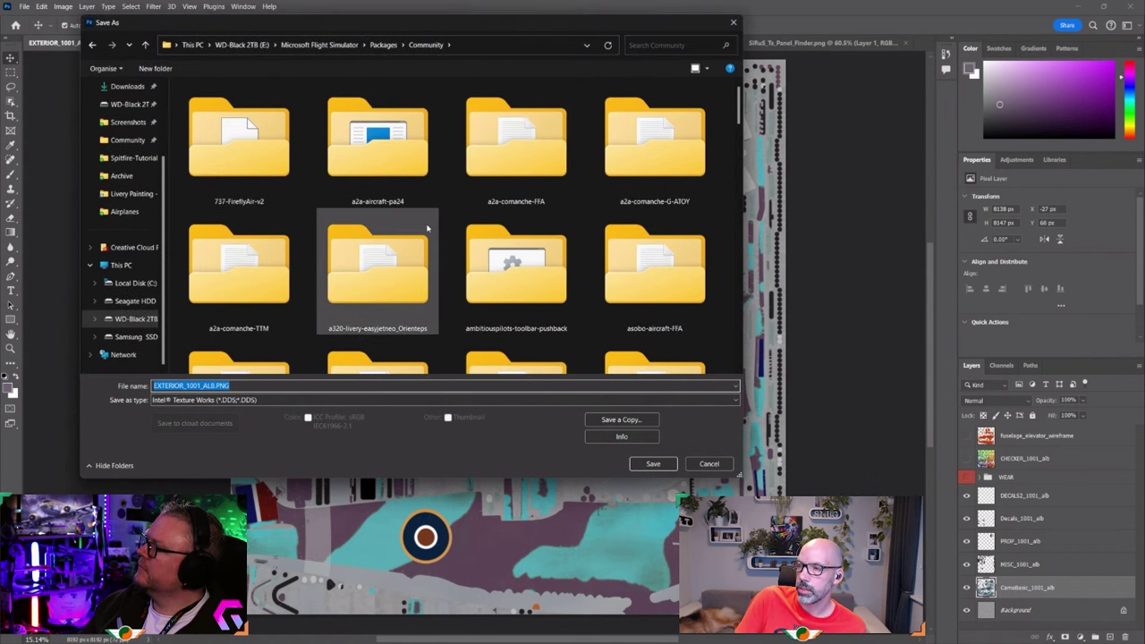
# - Browse from Community into Spitfire-Tutorial, SimObjects, Airplanes, Airplanes and the TEXTURE.Spitfire-Tutorial folder
pyautogui.scroll(-10, 426, 228)
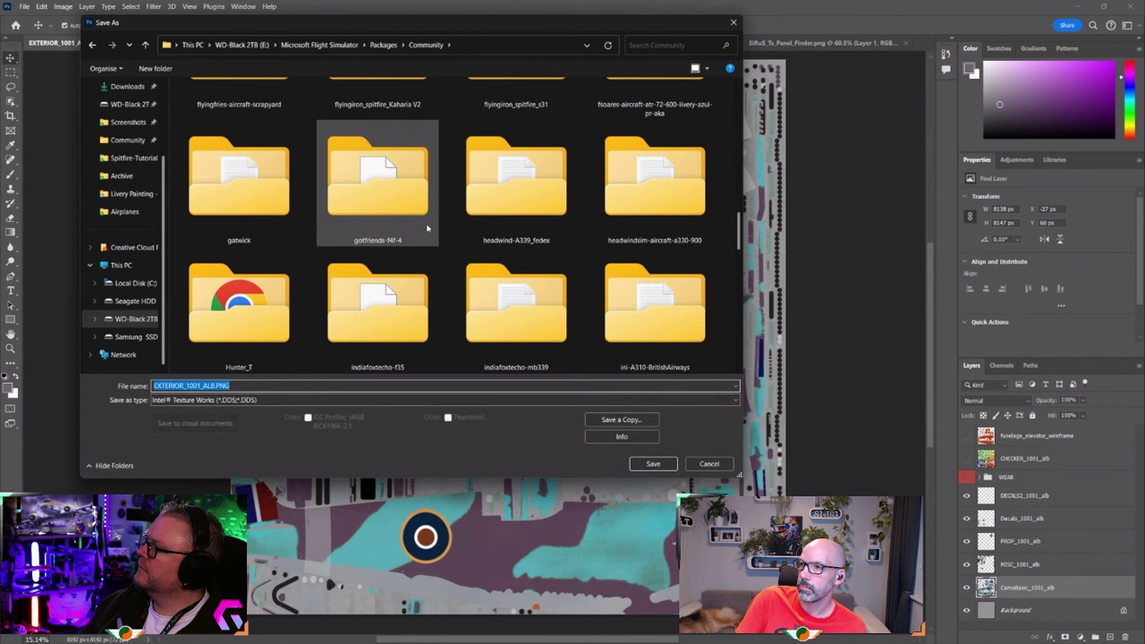
pyautogui.scroll(-8, 427, 228)
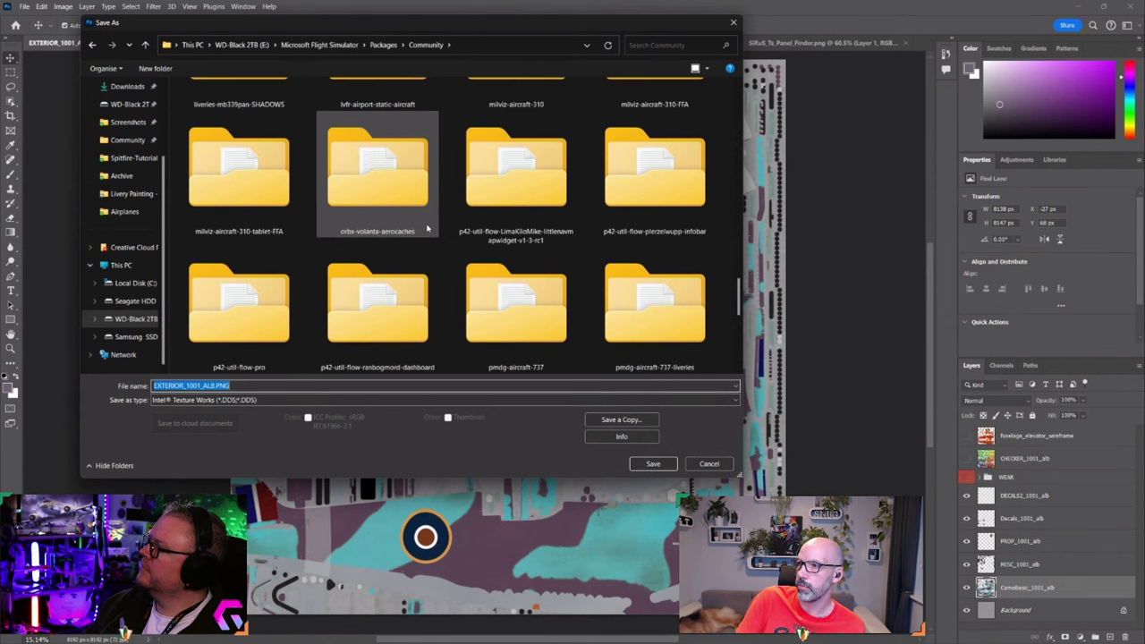
pyautogui.scroll(-2, 427, 228)
pyautogui.scroll(-2, 427, 228)
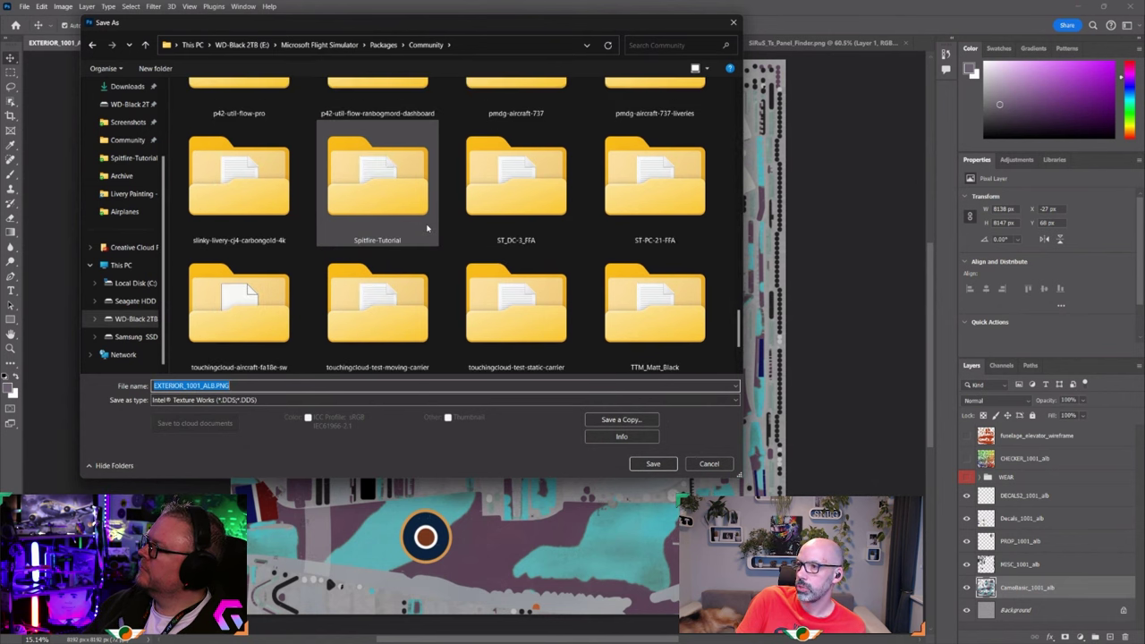
pyautogui.scroll(-2, 427, 229)
pyautogui.scroll(1, 427, 228)
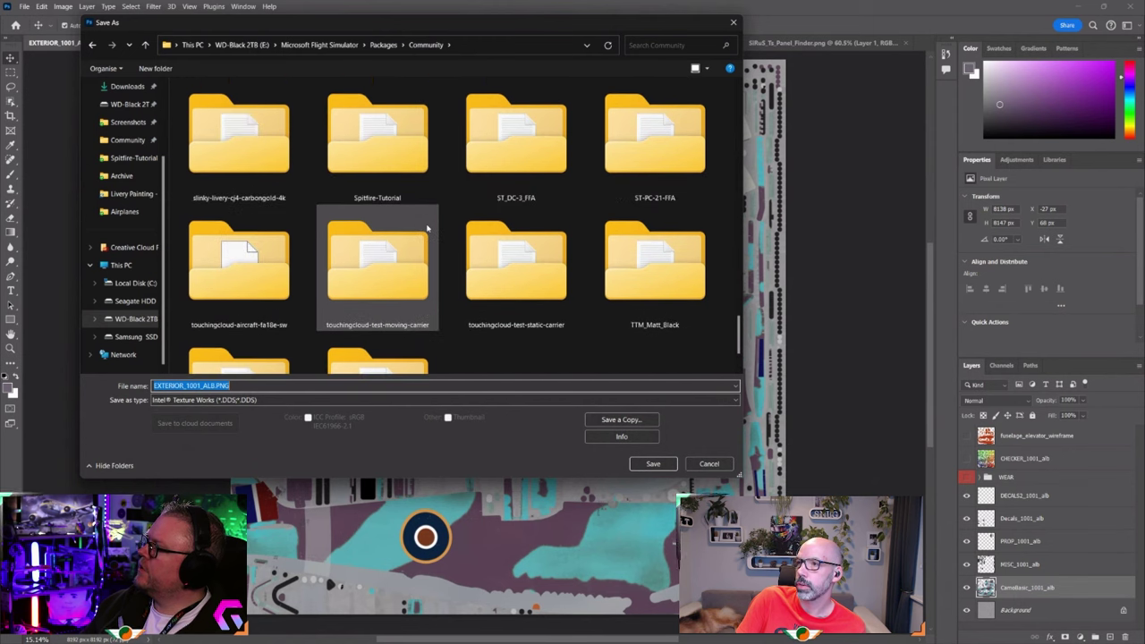
pyautogui.doubleClick(377, 142)
pyautogui.doubleClick(211, 147)
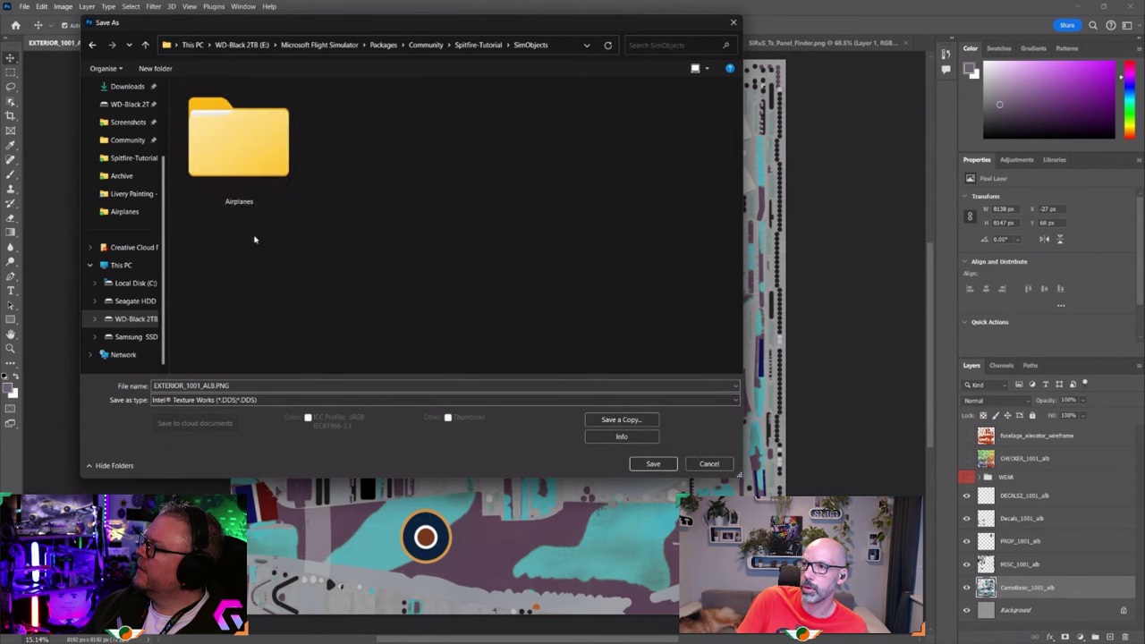
pyautogui.doubleClick(241, 165)
pyautogui.doubleClick(243, 166)
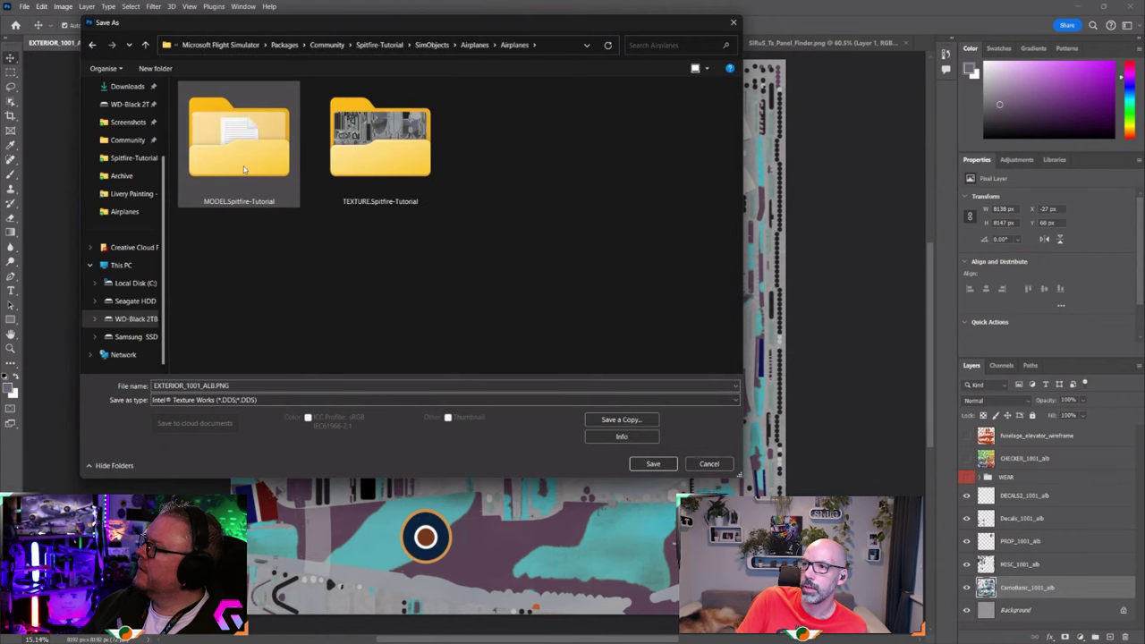
pyautogui.doubleClick(380, 147)
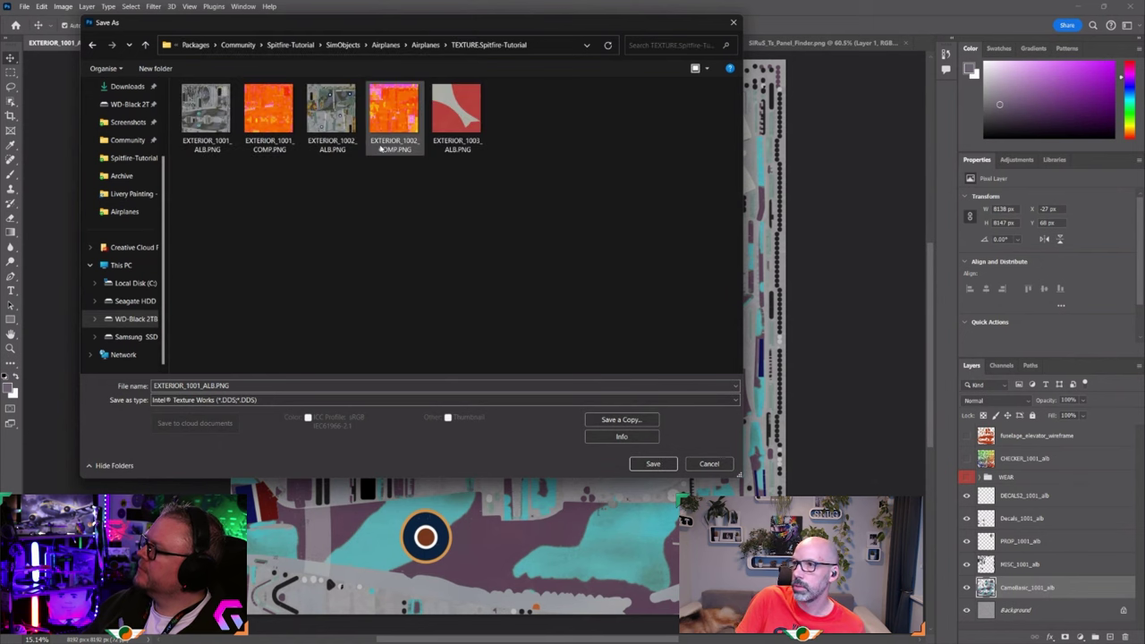
# - Choose Intel Texture Works DDS as the save type and save over the existing EXTERIOR_1001_ALB.PNG file
pyautogui.click(358, 400)
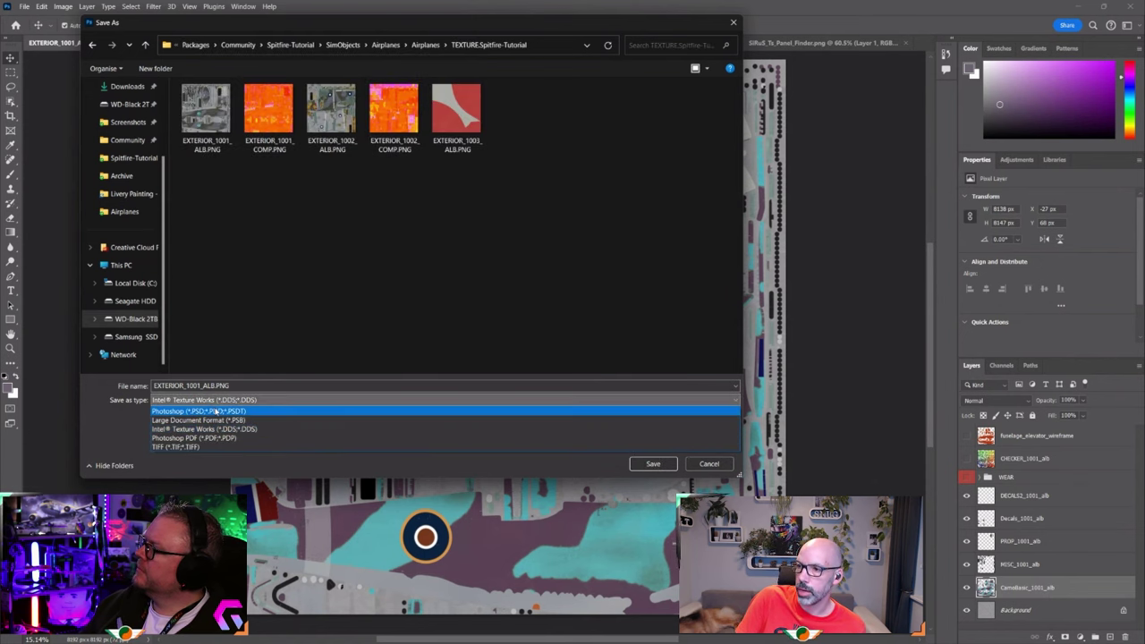
pyautogui.click(358, 411)
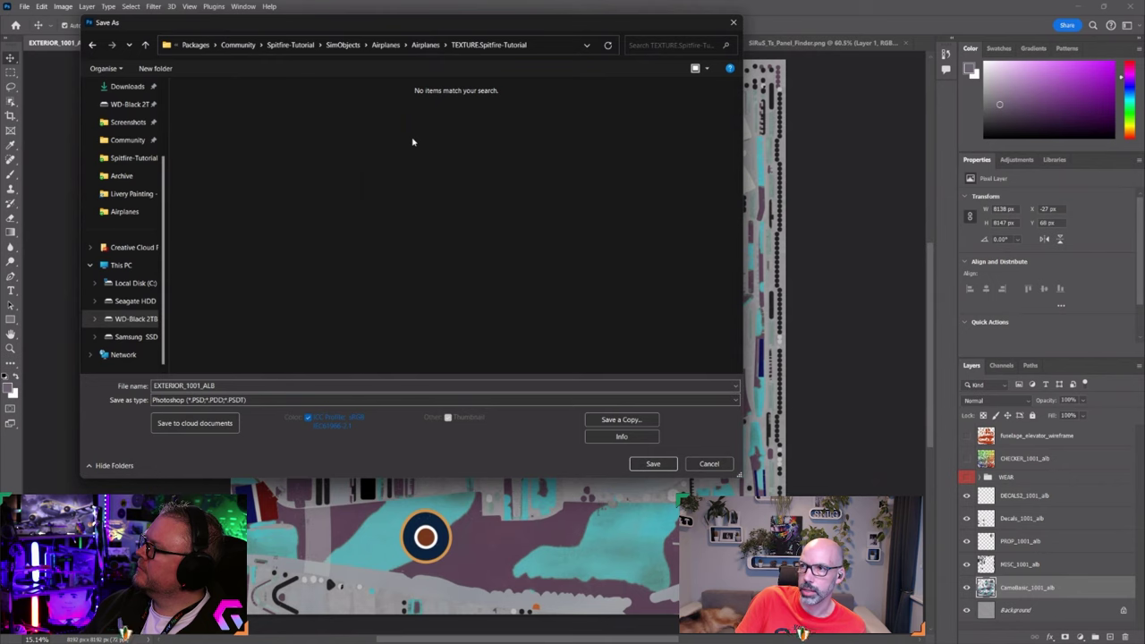
pyautogui.click(184, 401)
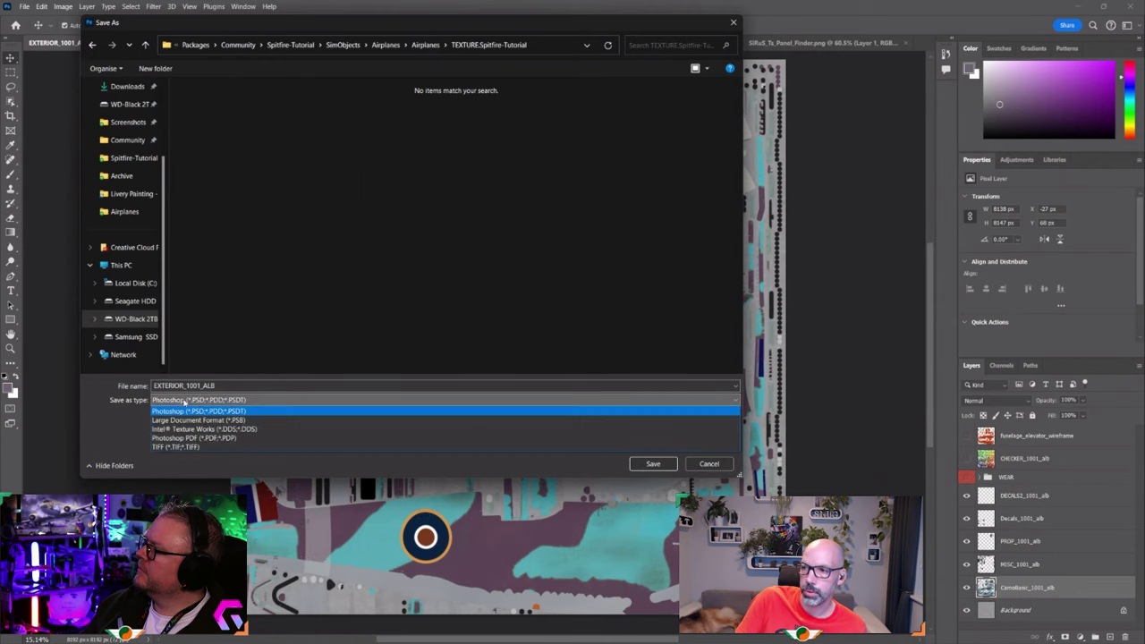
pyautogui.click(273, 430)
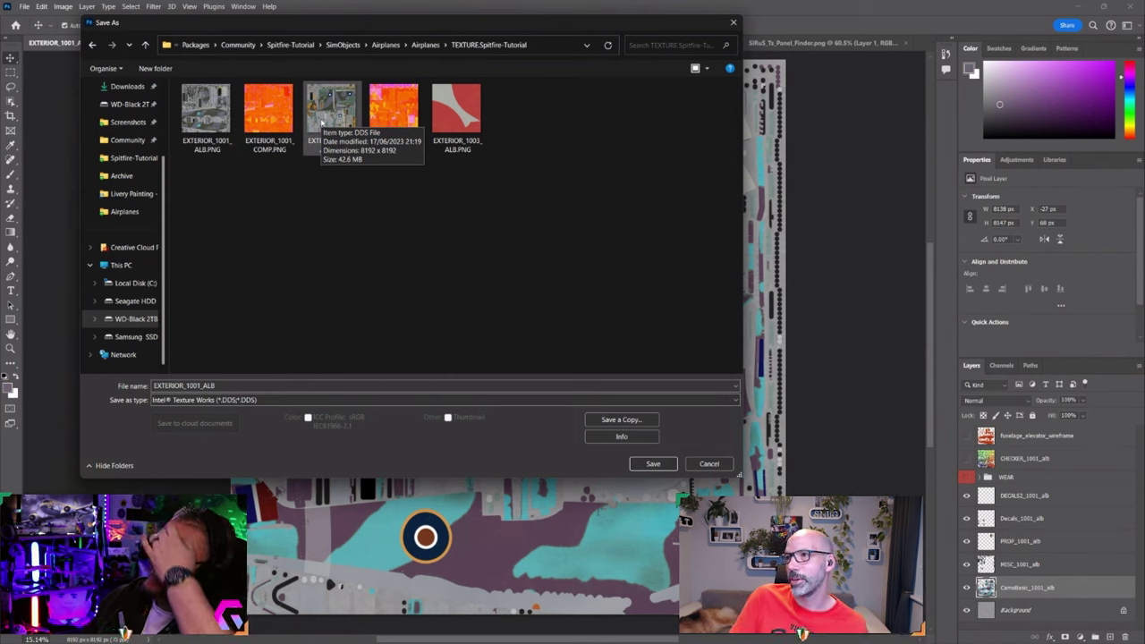
pyautogui.click(209, 111)
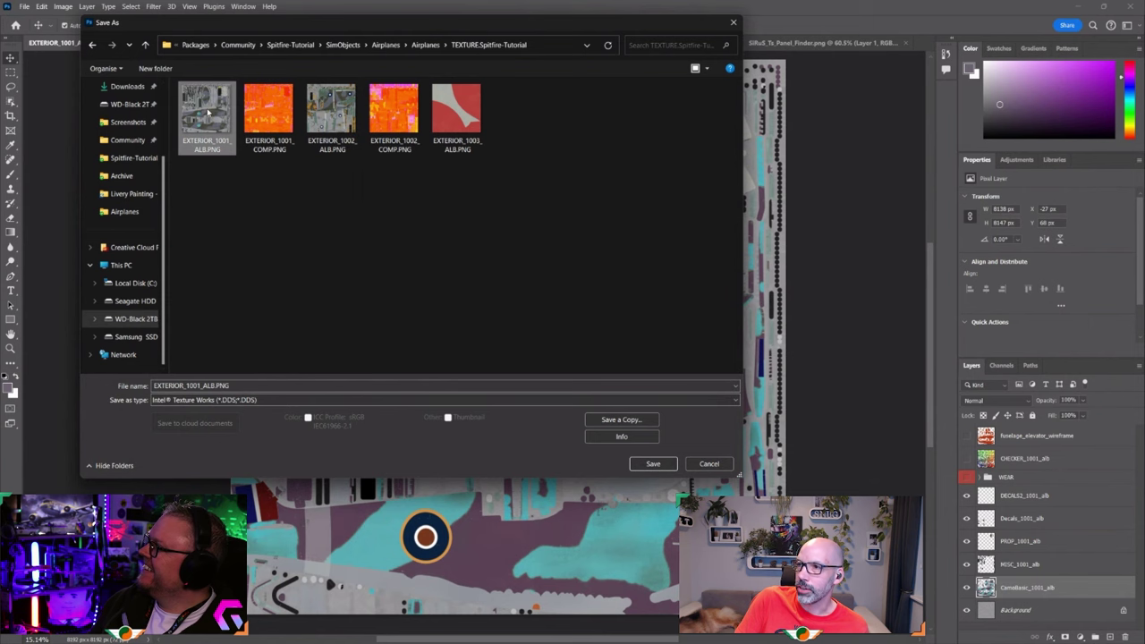
pyautogui.click(654, 463)
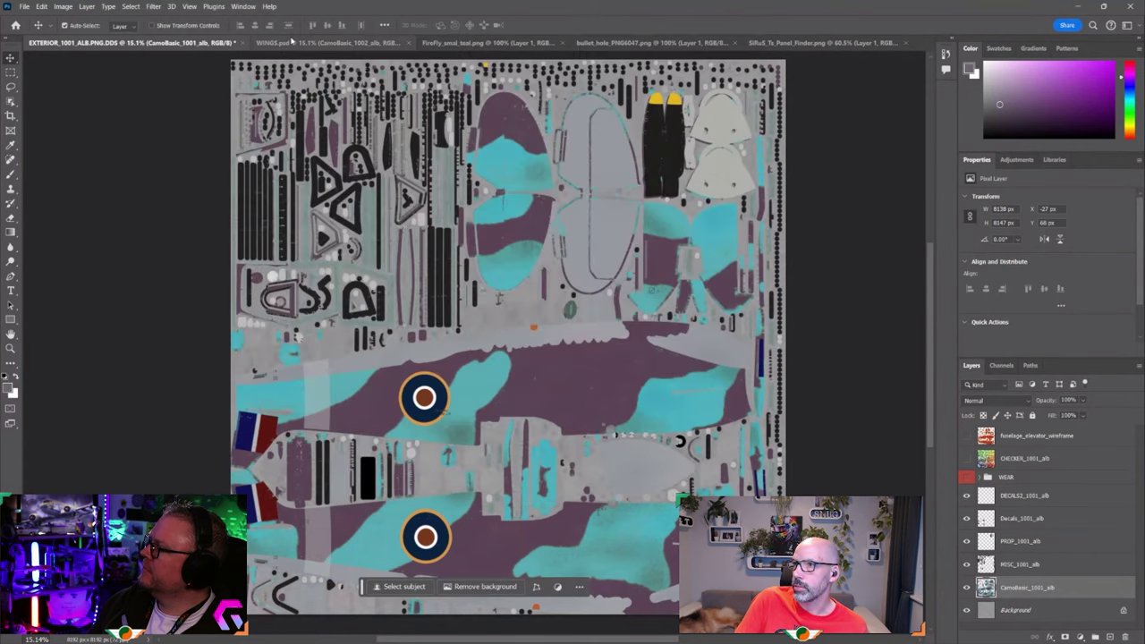
# - Start saving WINGS.psd as a new file with Intel Texture Works DDS as the file type
pyautogui.click(293, 42)
pyautogui.click(25, 8)
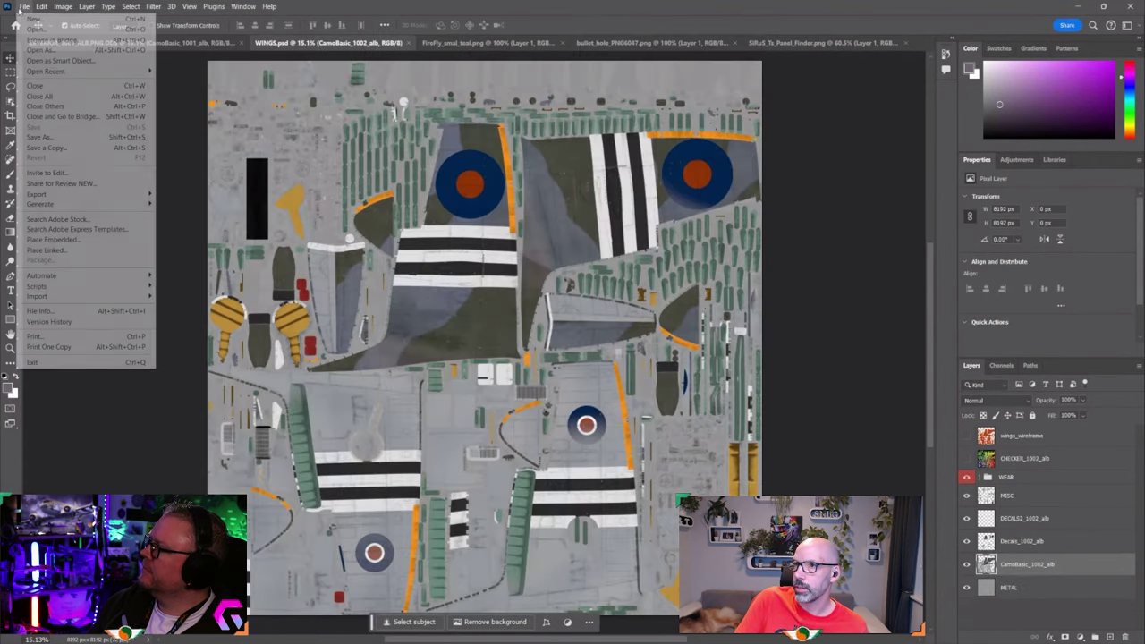
pyautogui.click(59, 138)
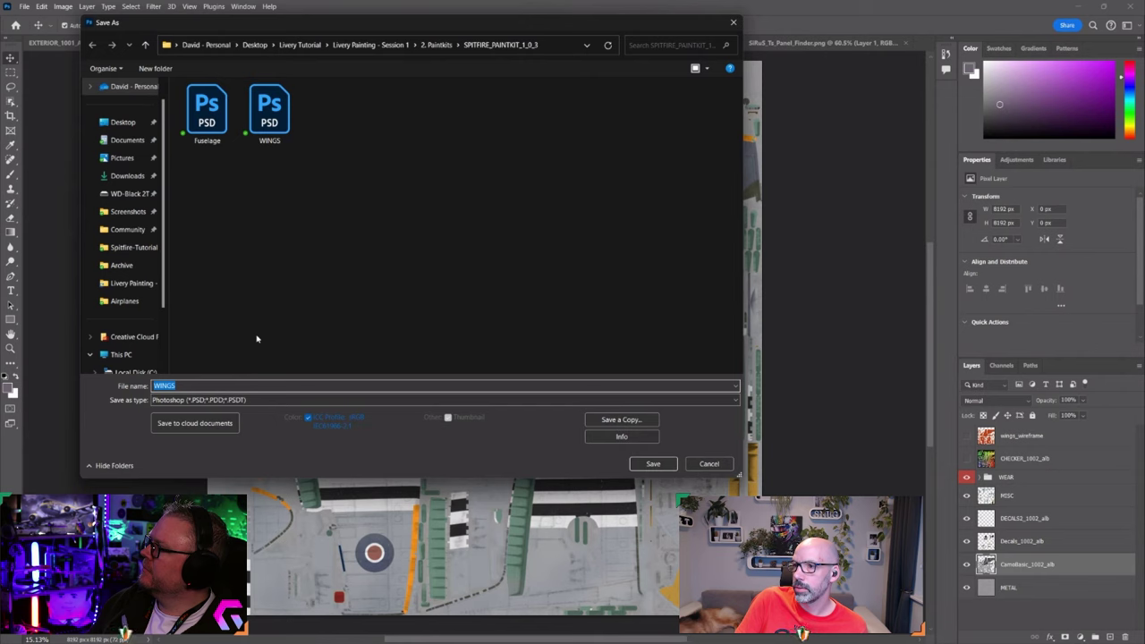
pyautogui.click(311, 399)
pyautogui.click(243, 428)
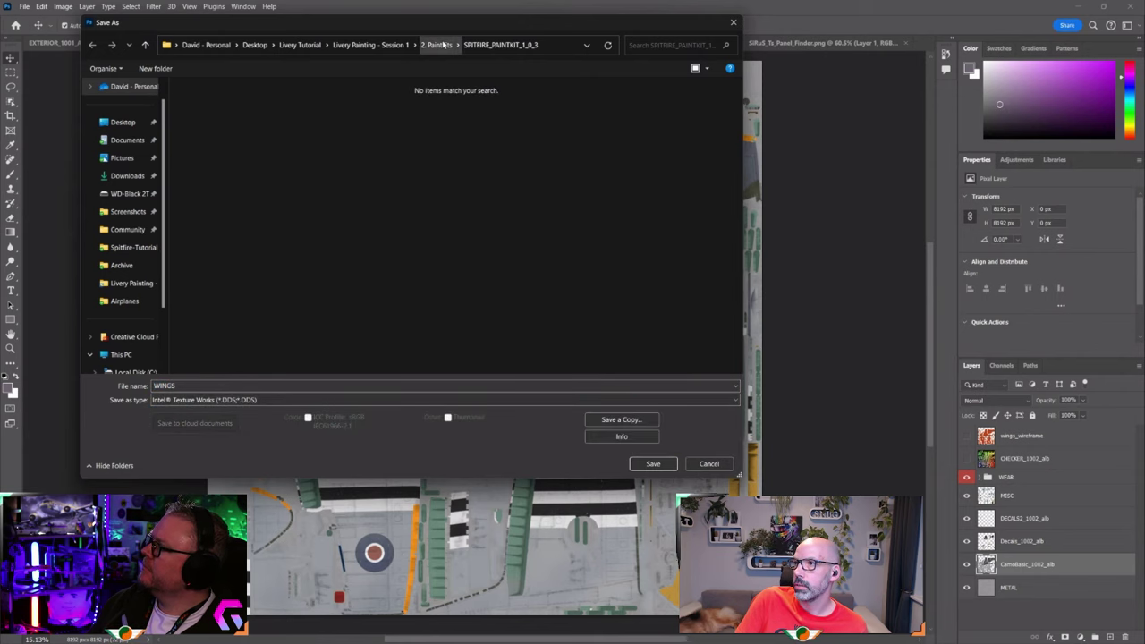
# - Set the save location to the Spitfire-Tutorial package's TEXTURE.Spitfire-Tutorial folder inside the Community folder
pyautogui.click(127, 229)
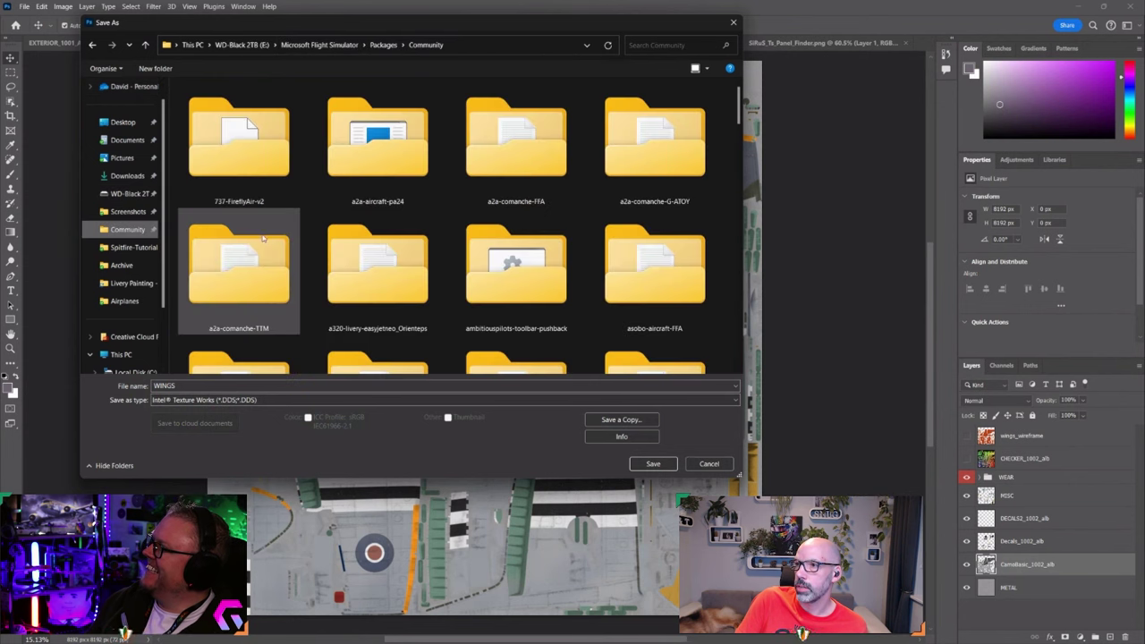
pyautogui.scroll(-15, 280, 254)
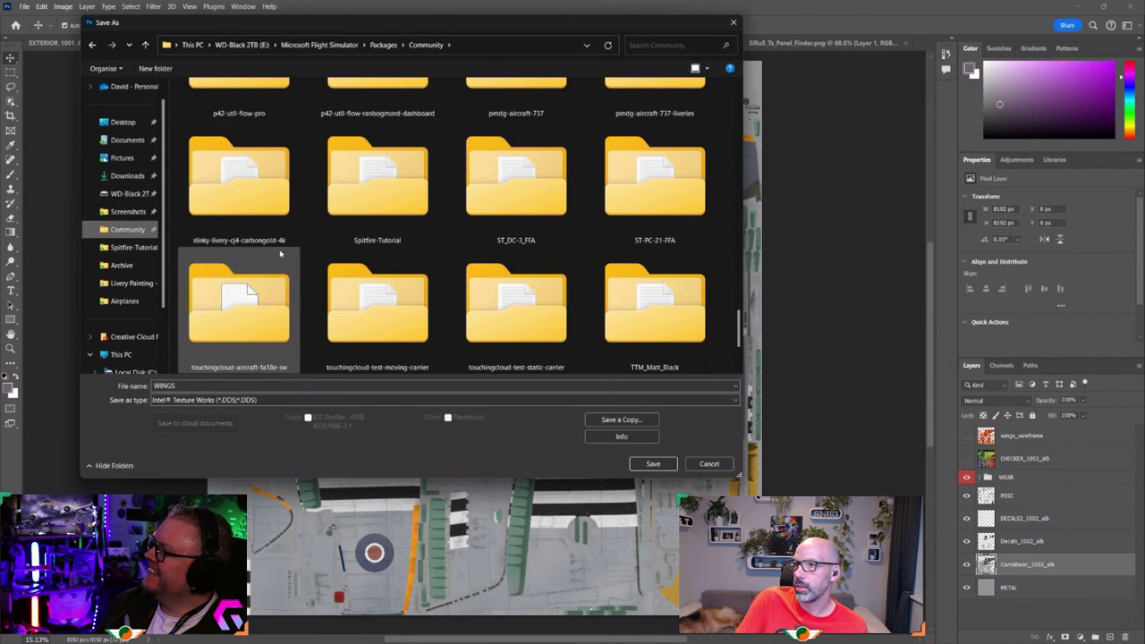
pyautogui.doubleClick(377, 134)
pyautogui.doubleClick(235, 137)
pyautogui.doubleClick(235, 137)
pyautogui.doubleClick(341, 147)
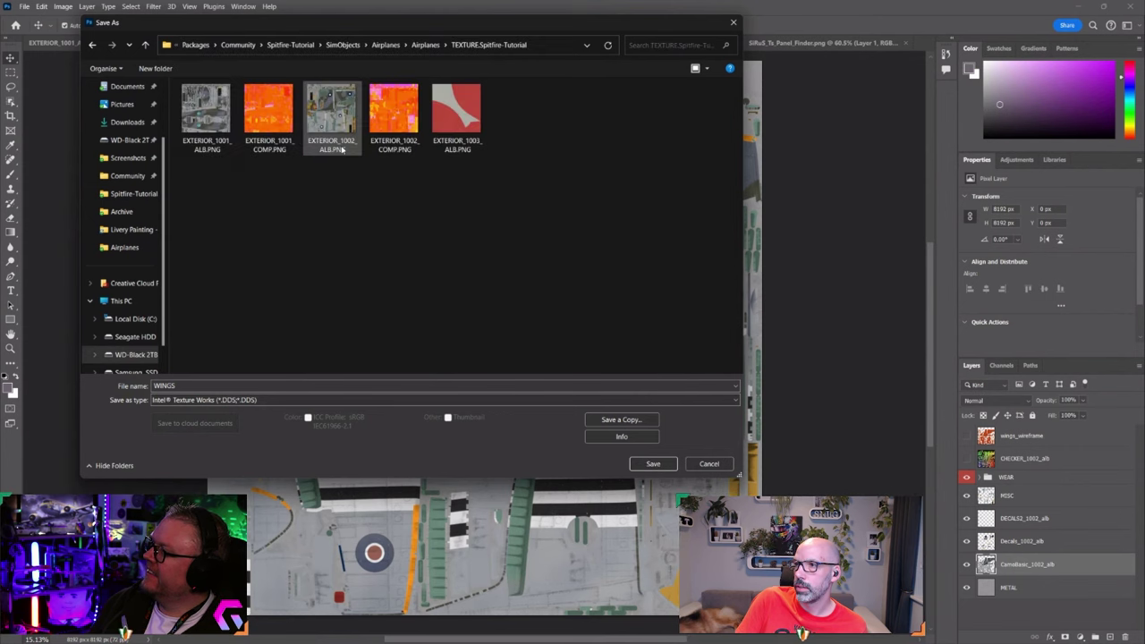
# - Save the wings texture over EXTERIOR_1002_ALB.PNG as DDS, with texture type Color, BC1 4bpp (Linear) compression and no mip maps
pyautogui.click(339, 116)
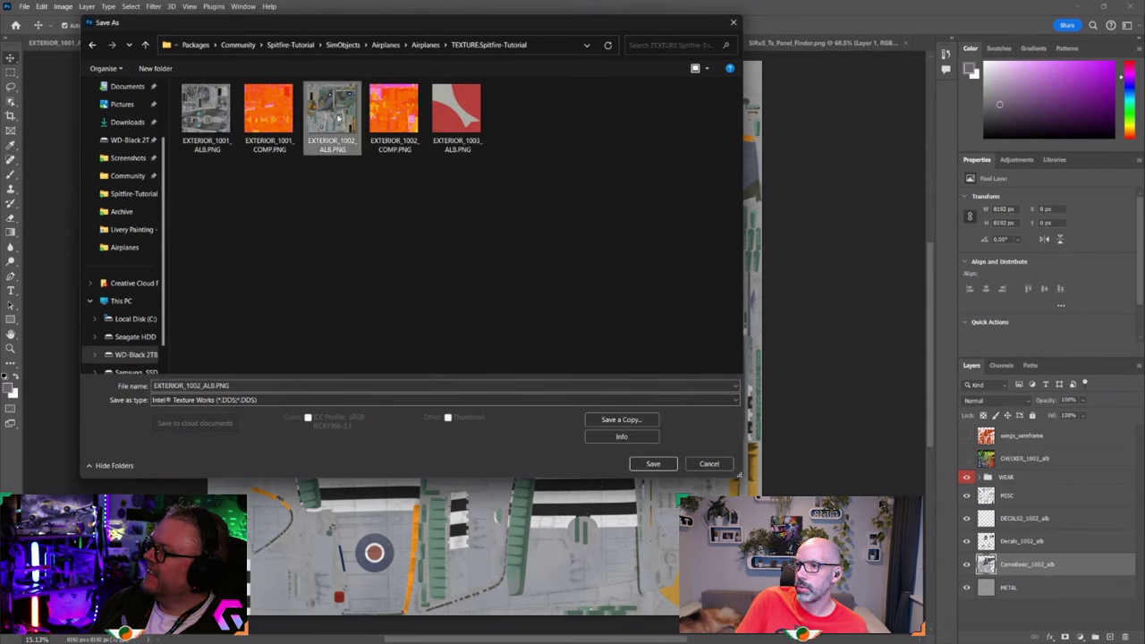
pyautogui.click(653, 464)
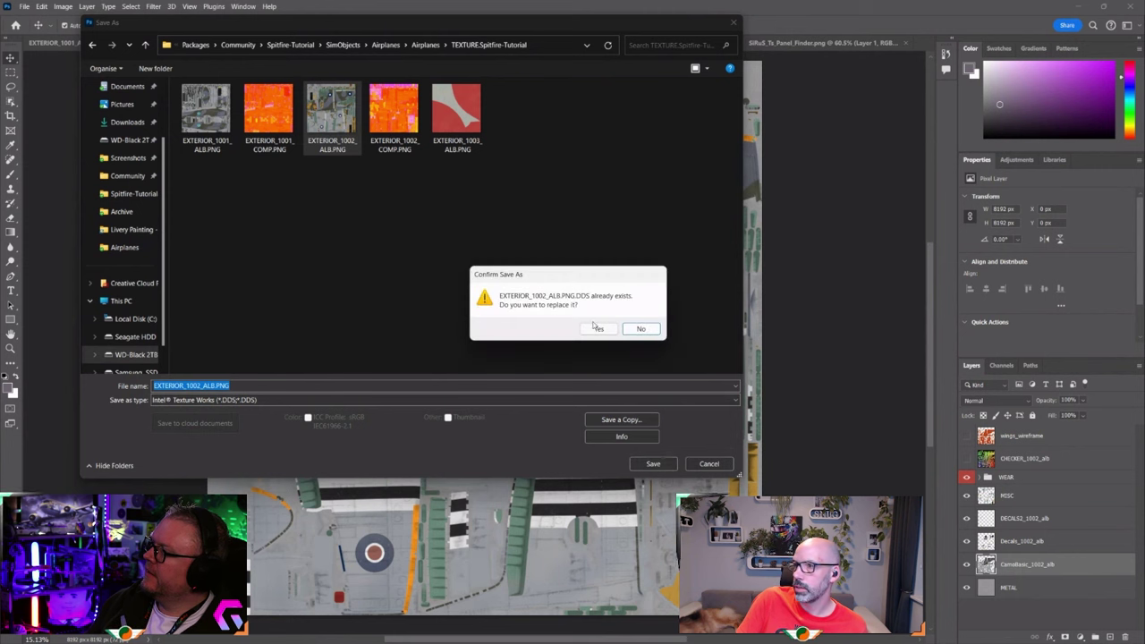
pyautogui.click(598, 329)
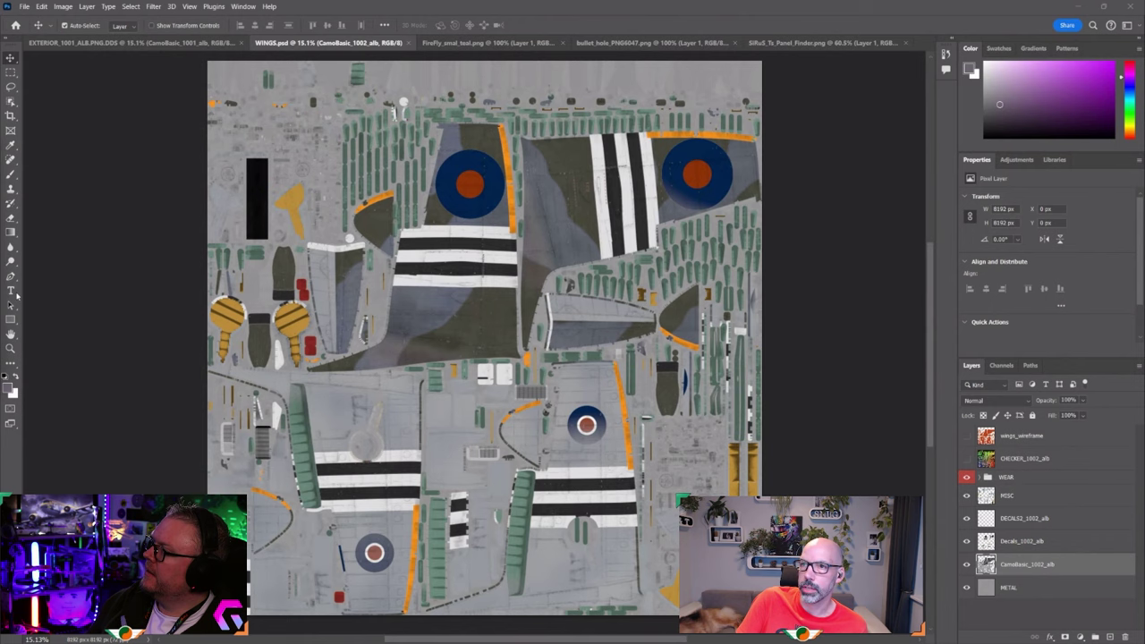
pyautogui.moveTo(486, 146); pyautogui.dragTo(420, 124)
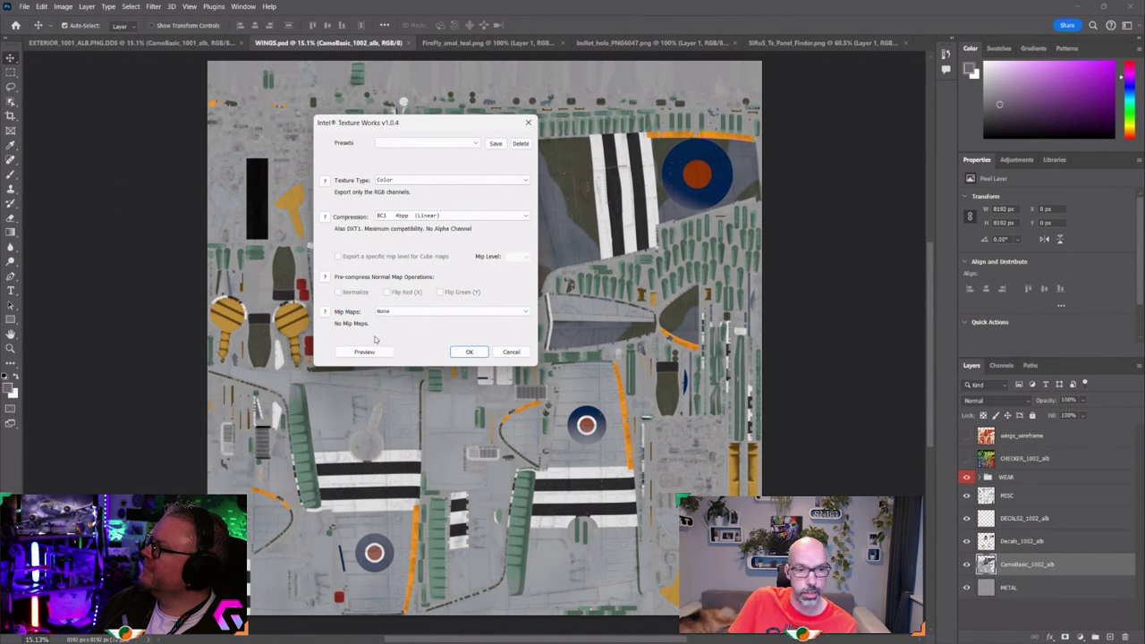
pyautogui.click(457, 354)
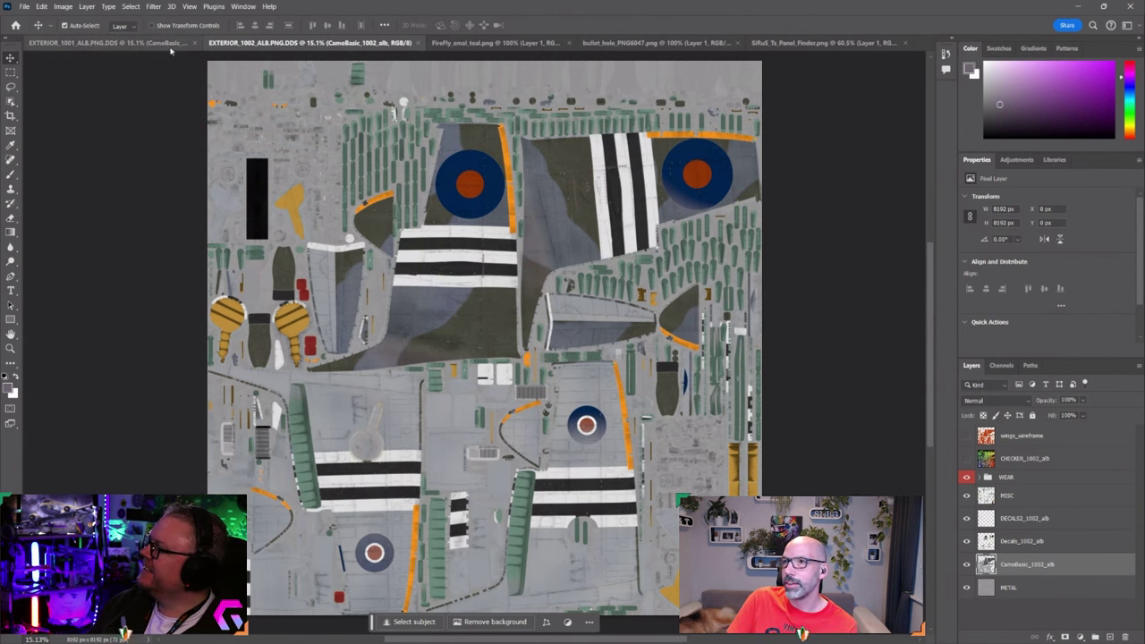
# - Reopen the DDS export options for EXTERIOR_1002_ALB.PNG to examine the available texture types, and leave without exporting
pyautogui.click(24, 6)
pyautogui.click(39, 137)
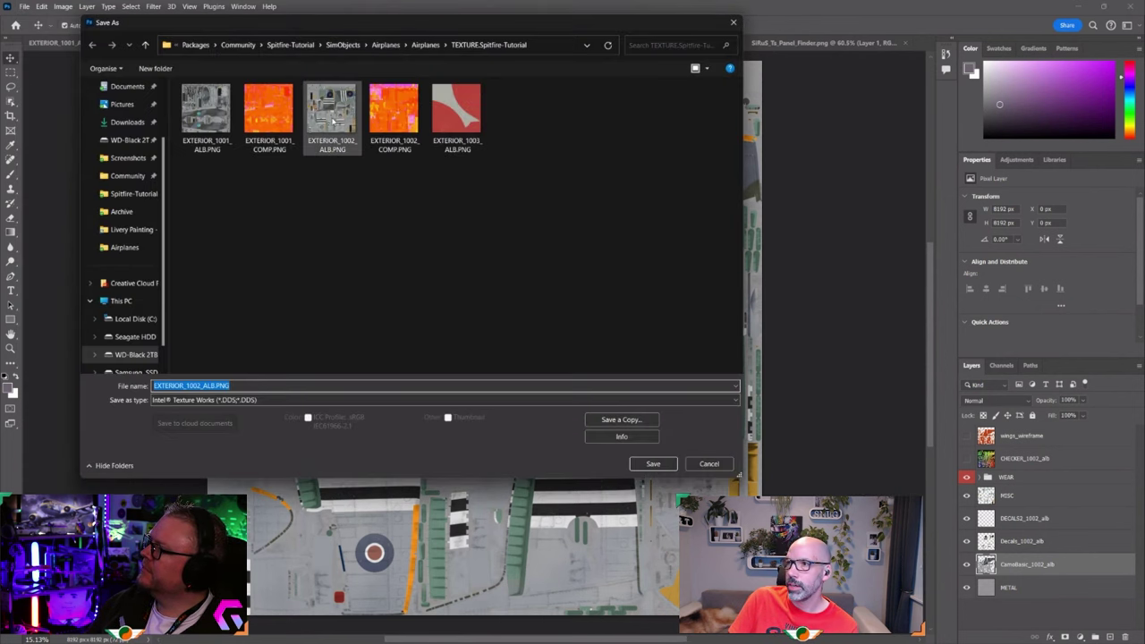
pyautogui.click(333, 118)
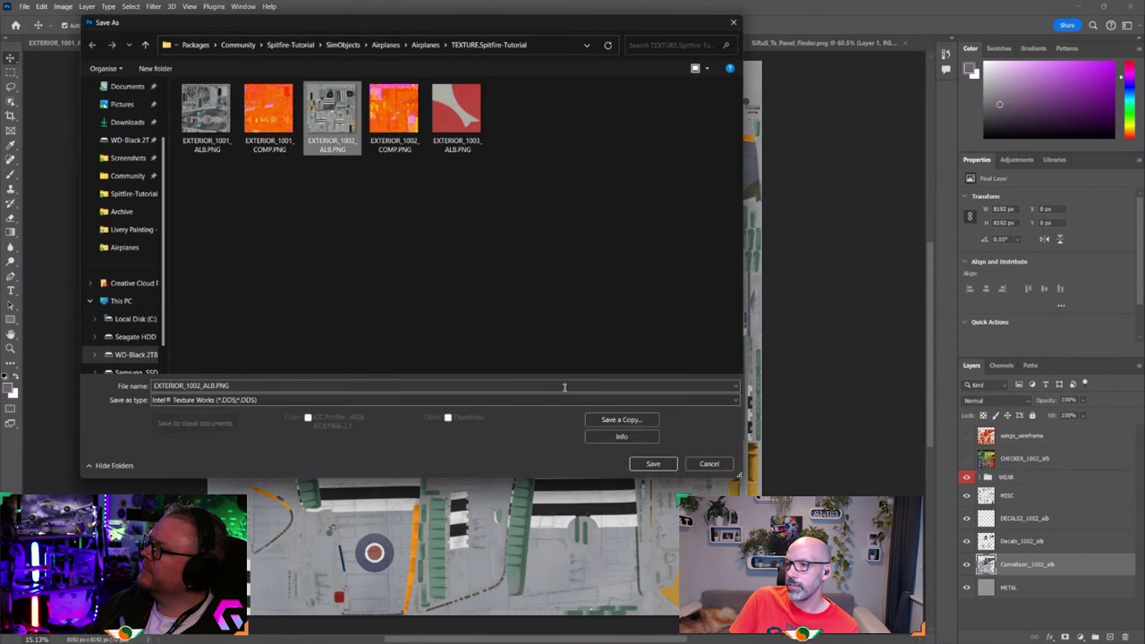
pyautogui.click(653, 464)
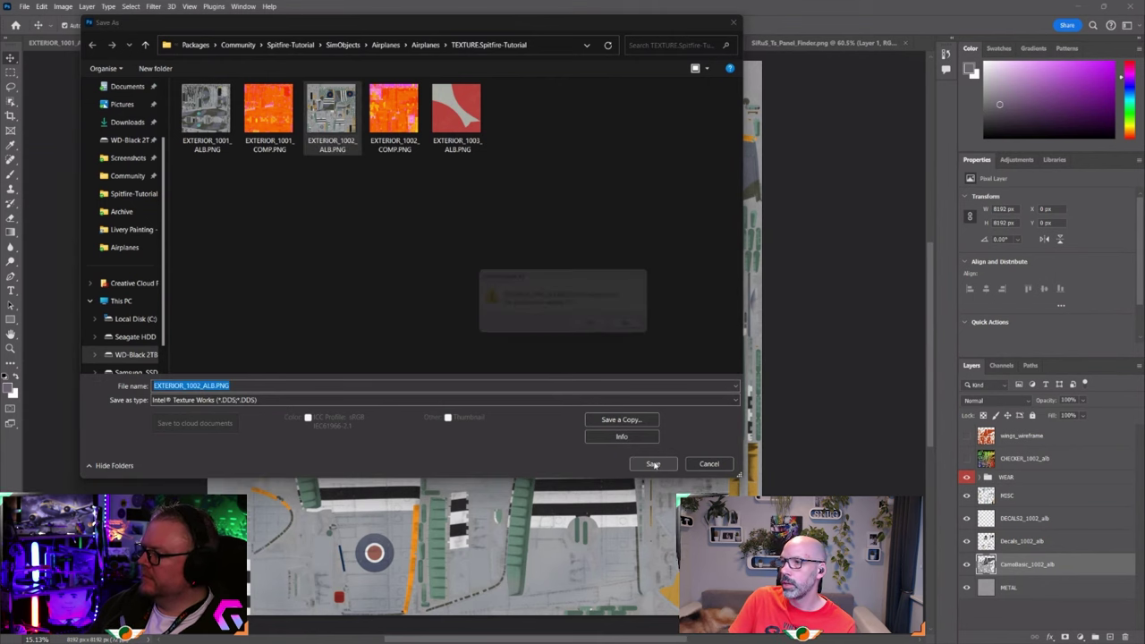
pyautogui.click(607, 331)
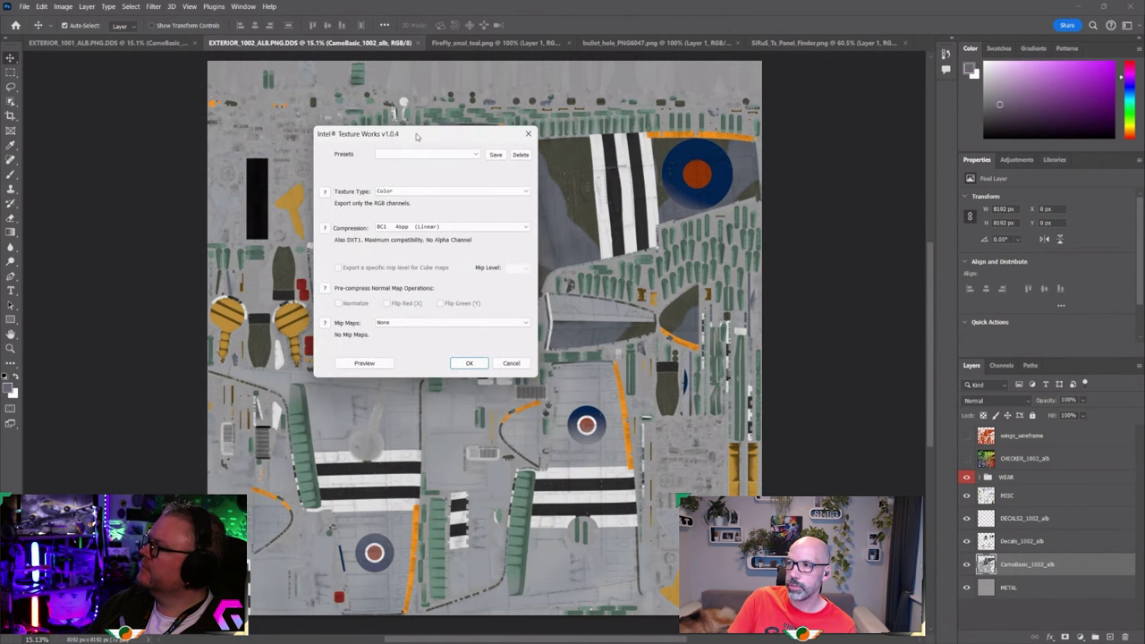
pyautogui.click(414, 191)
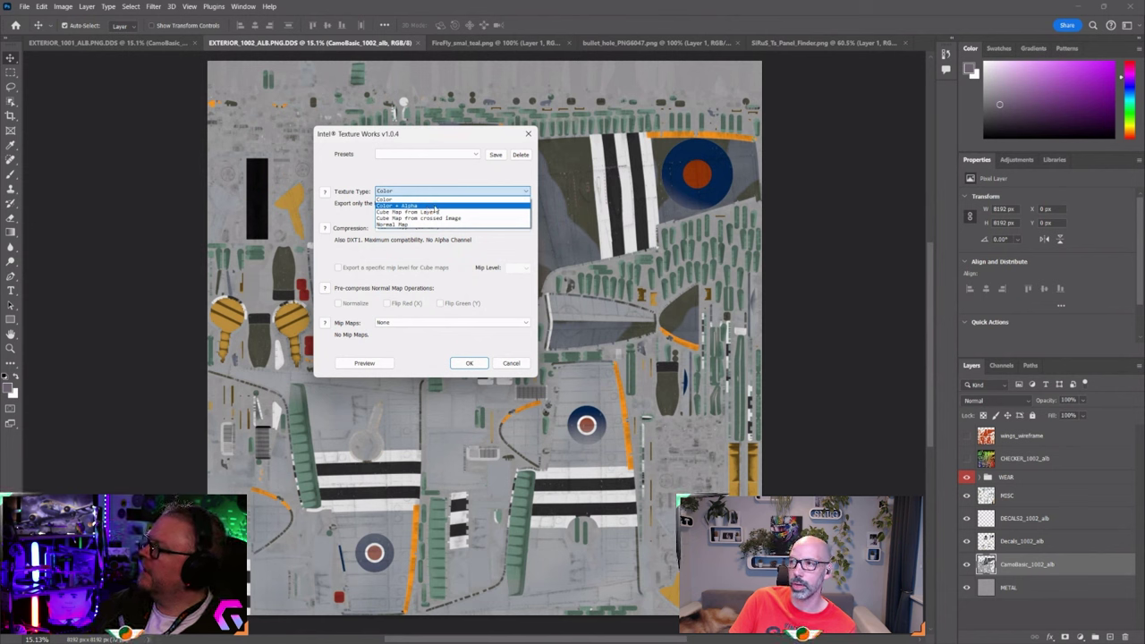
pyautogui.click(435, 199)
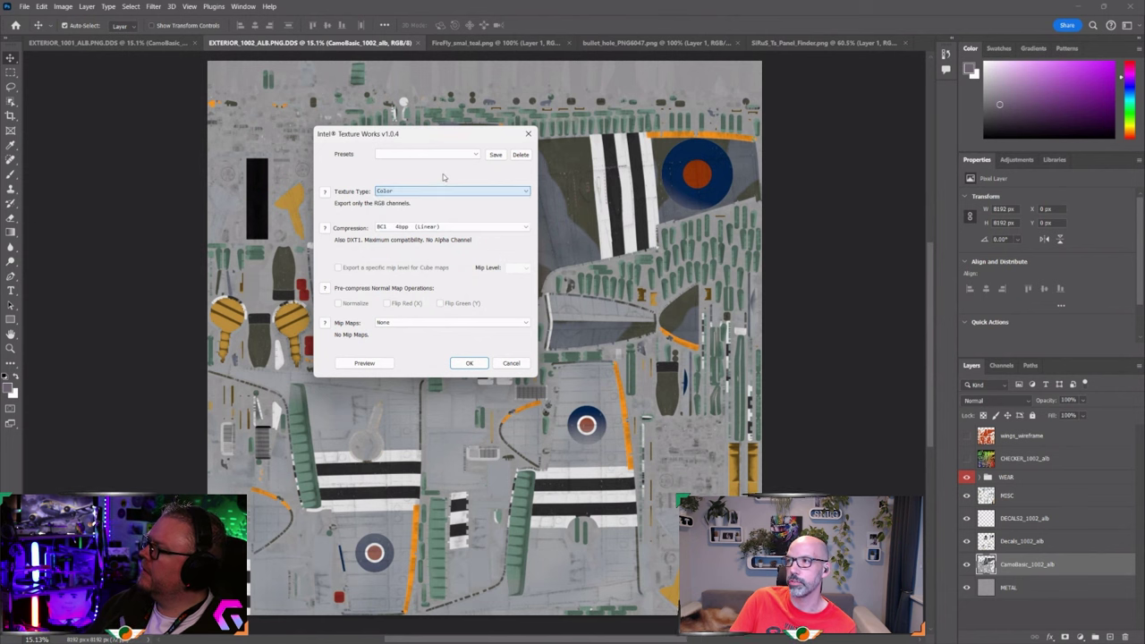
pyautogui.click(510, 363)
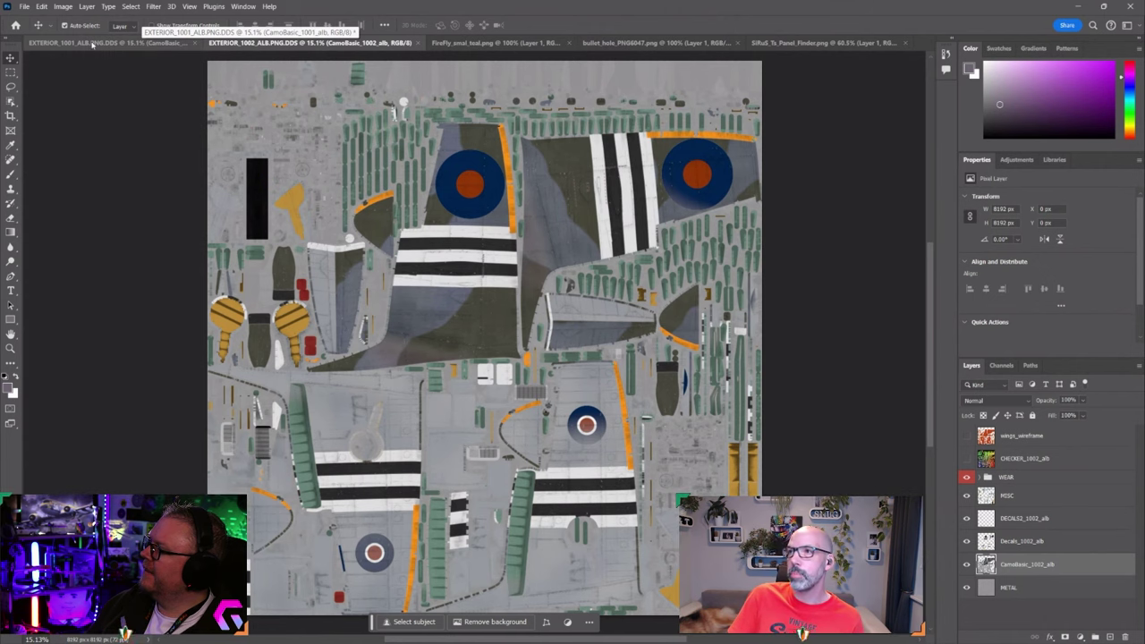
# - Undo the teal and purple recolouring in EXTERIOR_1001_ALB.PNG.DDS back to the green and grey camouflage, and deselect the layers
pyautogui.click(142, 45)
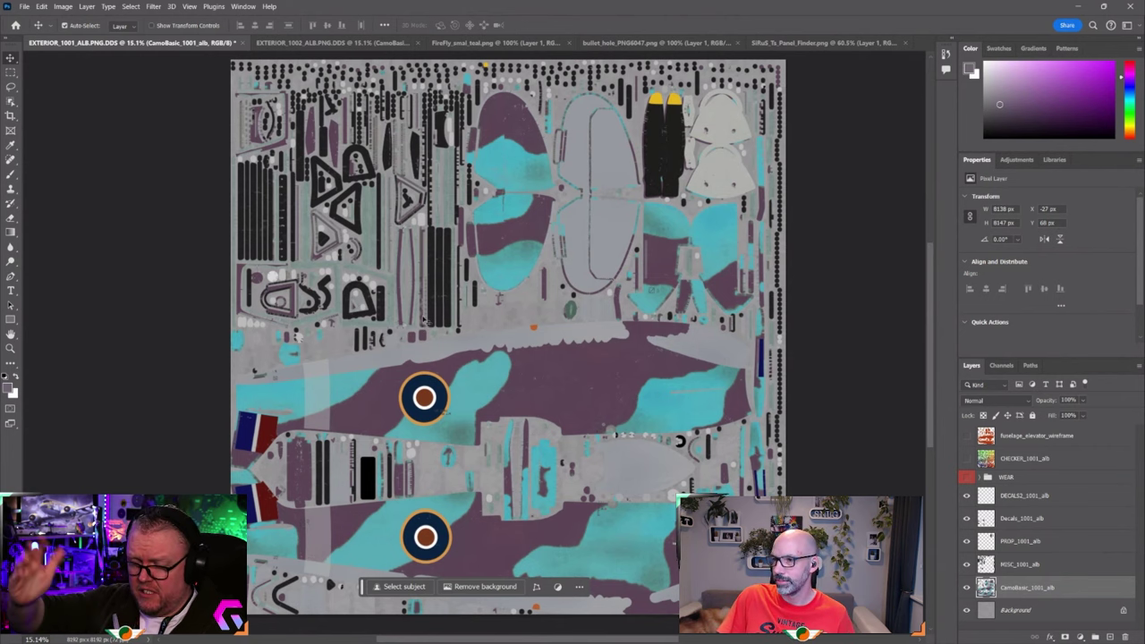
pyautogui.hotkey('alt', ']')
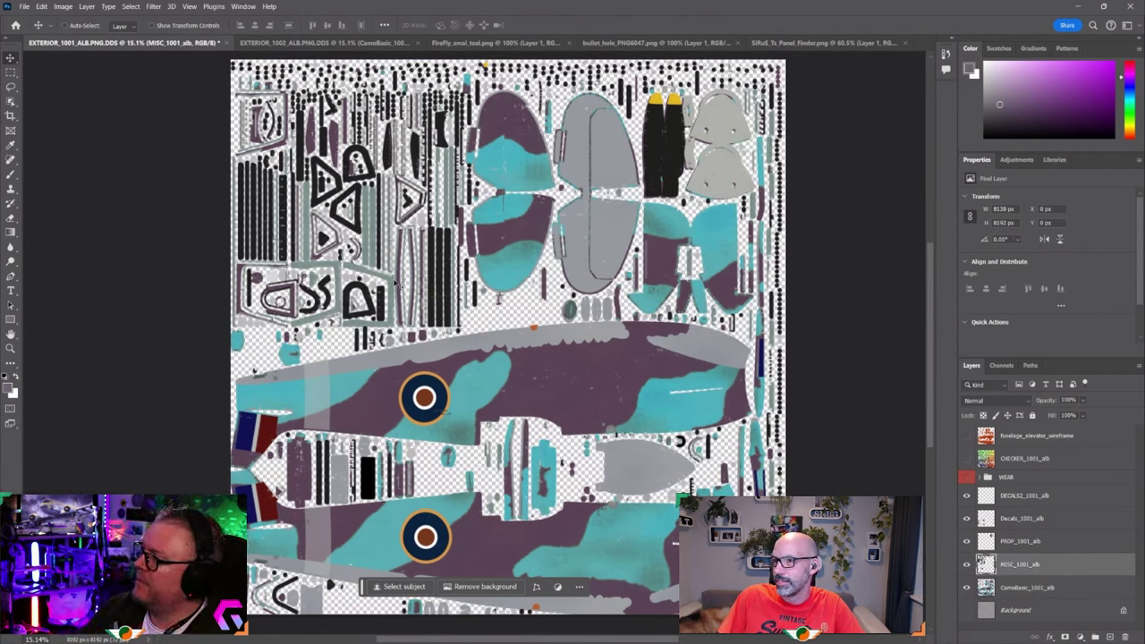
pyautogui.hotkey('ctrl', ',')
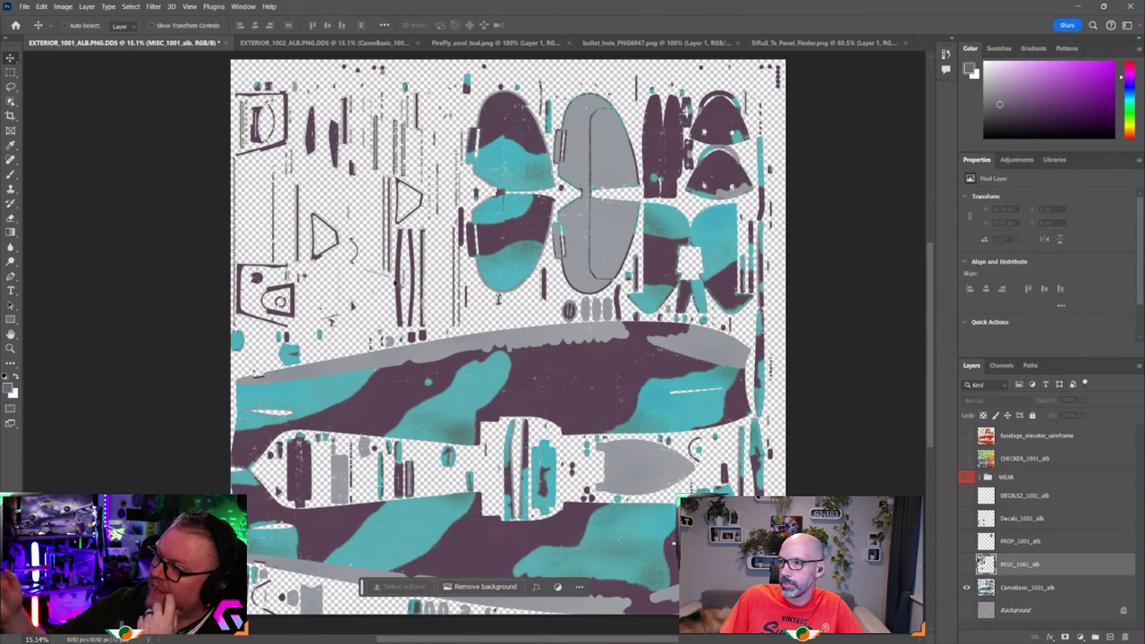
pyautogui.hotkey('ctrl', ',')
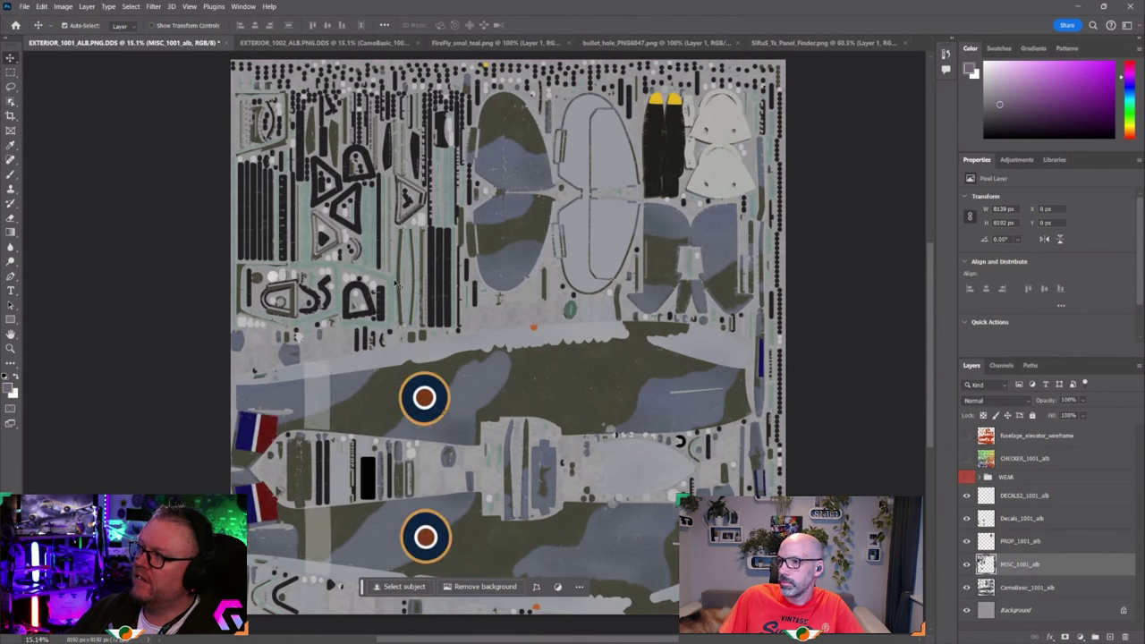
pyautogui.click(132, 265)
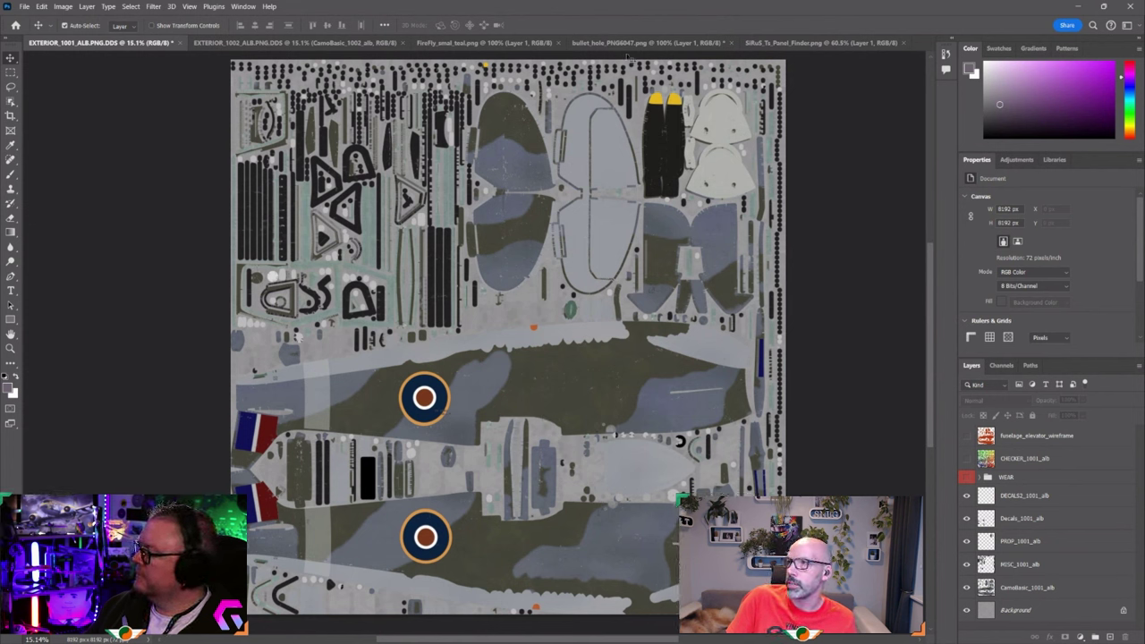
# - Copy the FireFly_smal_teal.png logo into EXTERIOR_1001_ALB.PNG.DDS and place it over the lower fuselage roundel
pyautogui.click(466, 45)
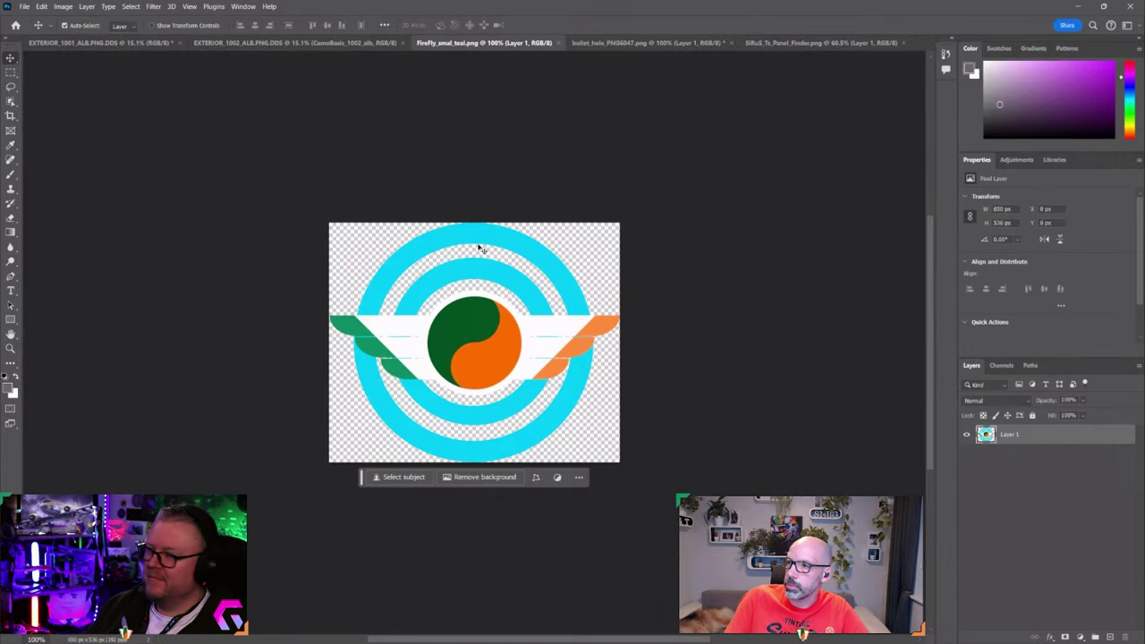
pyautogui.rightClick(1020, 445)
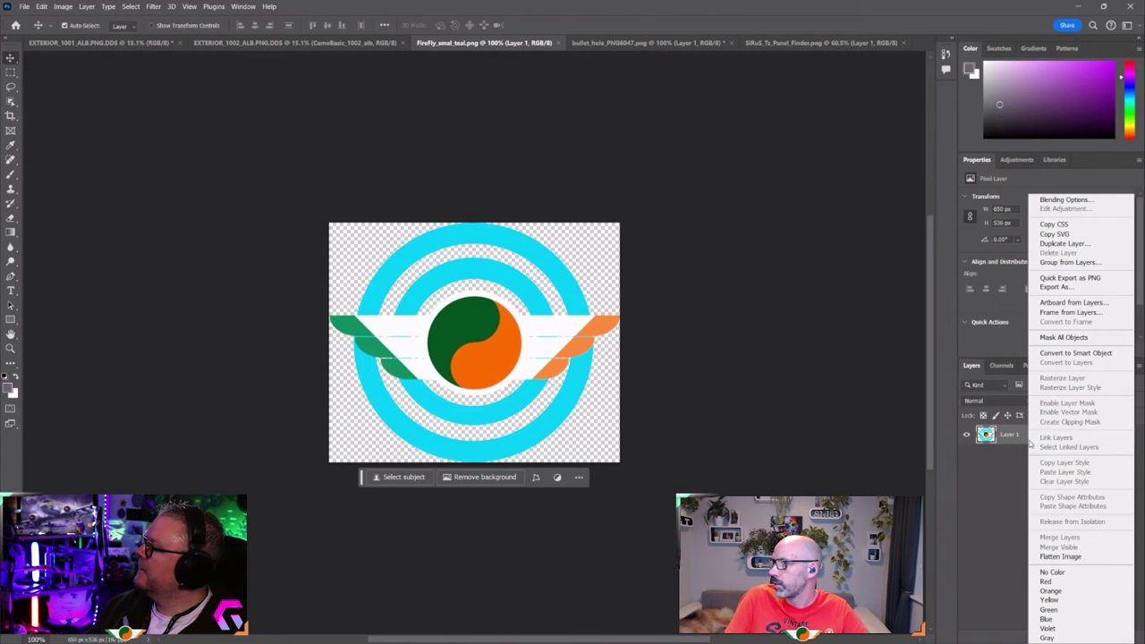
pyautogui.click(1008, 444)
pyautogui.press('ctrl')
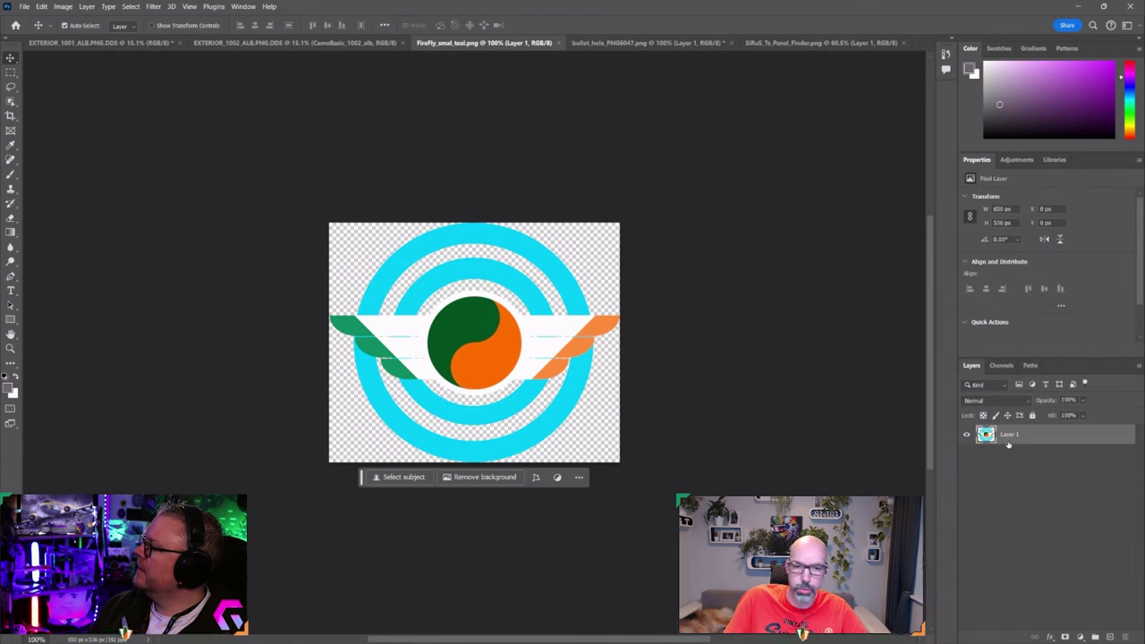
pyautogui.click(128, 45)
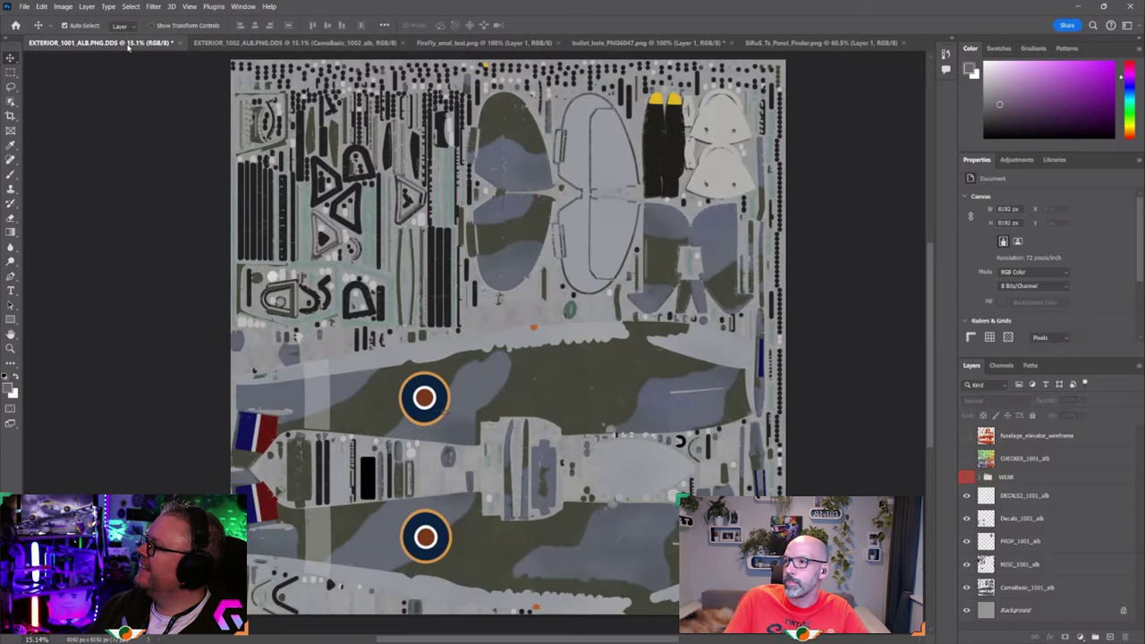
pyautogui.hotkey('ctrl', 'v')
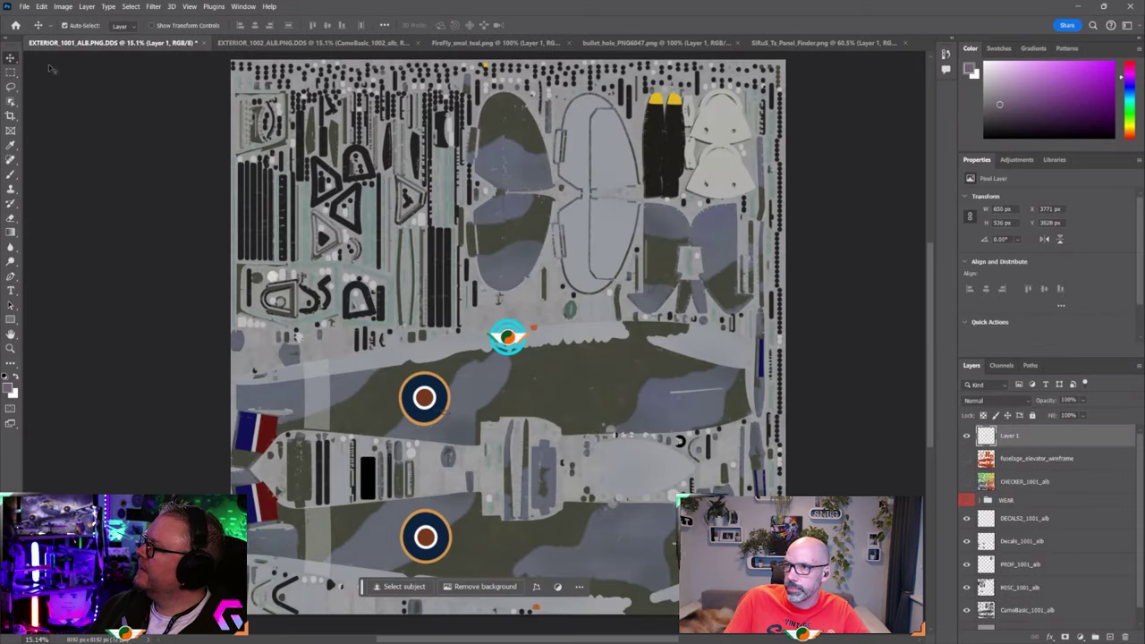
pyautogui.moveTo(509, 339); pyautogui.dragTo(428, 538)
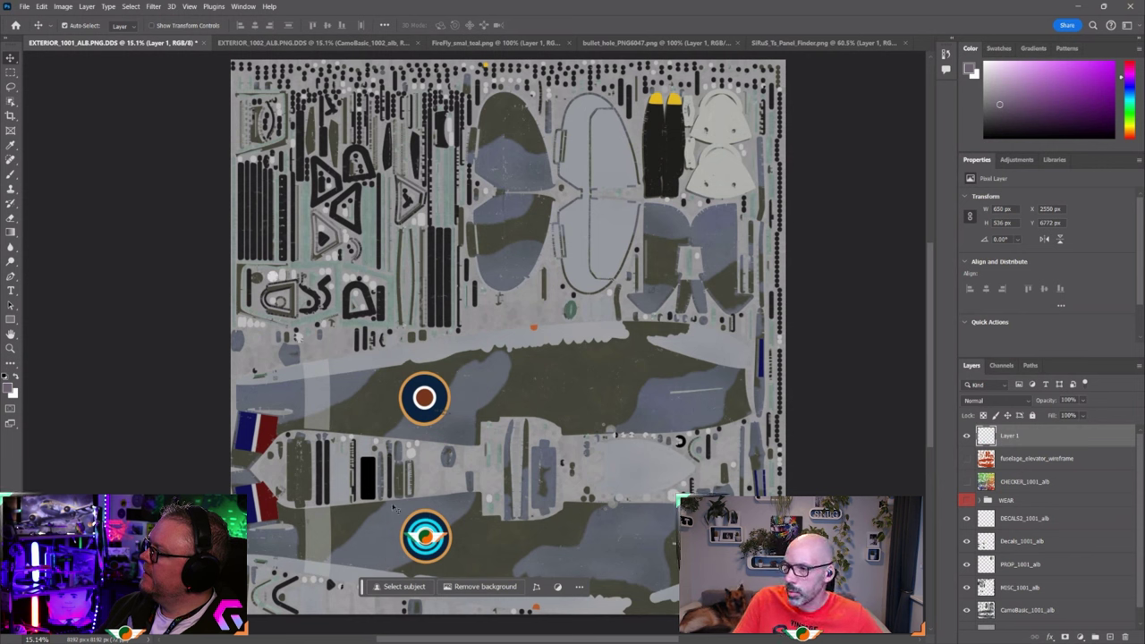
# - Paste a second copy of the logo, flip it horizontally and vertically, and centre it on the upper fuselage roundel
pyautogui.hotkey('ctrl', 'v')
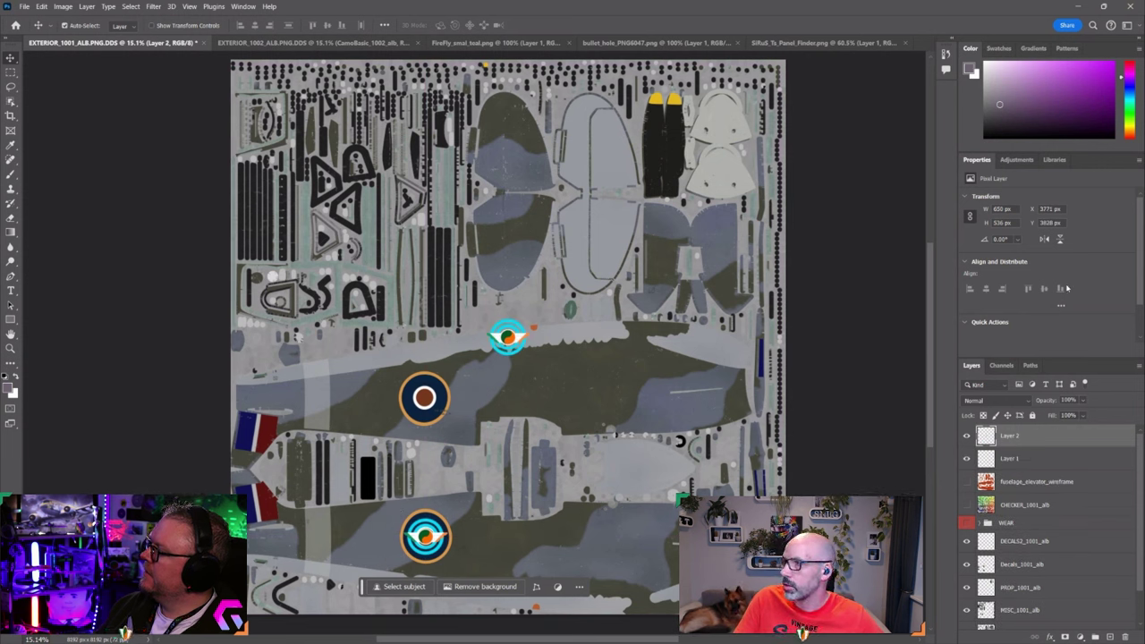
pyautogui.click(1045, 240)
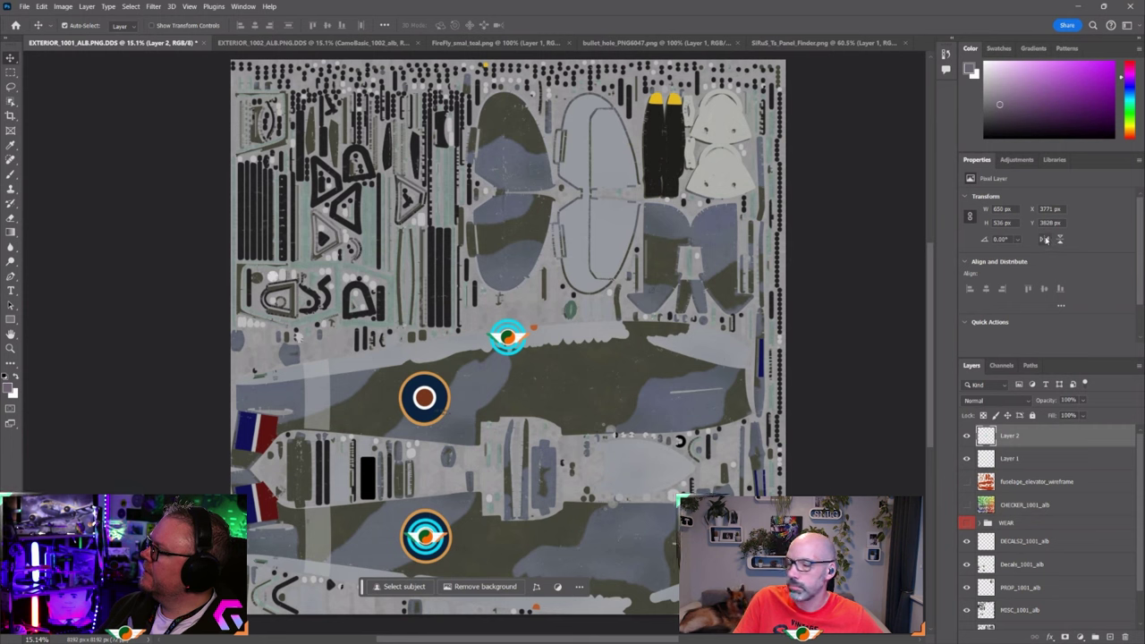
pyautogui.click(1060, 240)
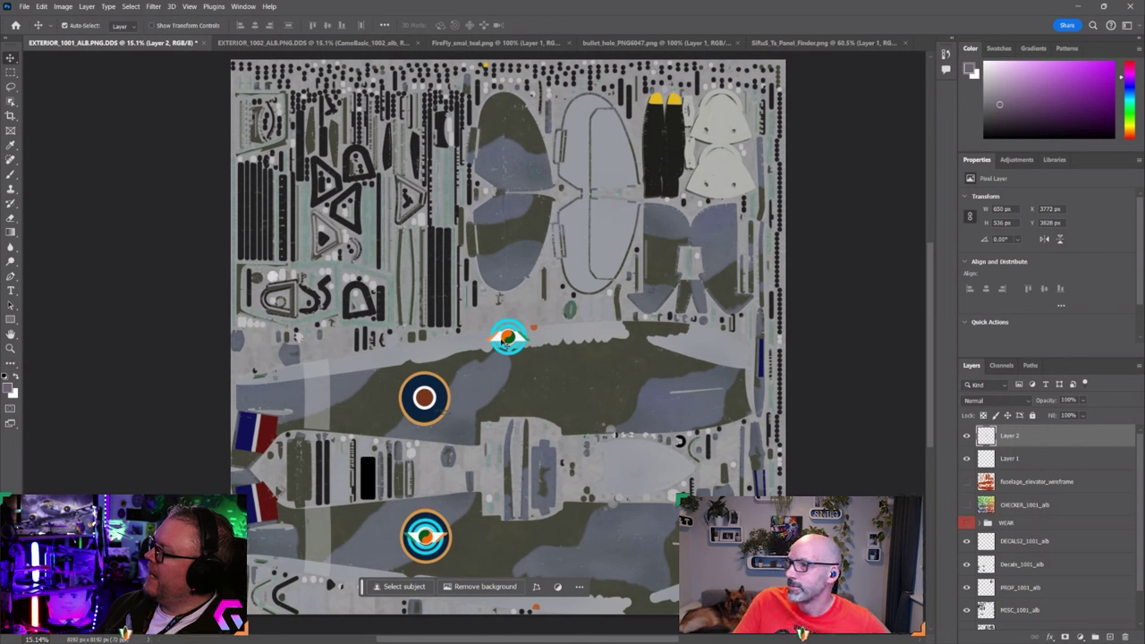
pyautogui.moveTo(508, 337); pyautogui.dragTo(425, 397)
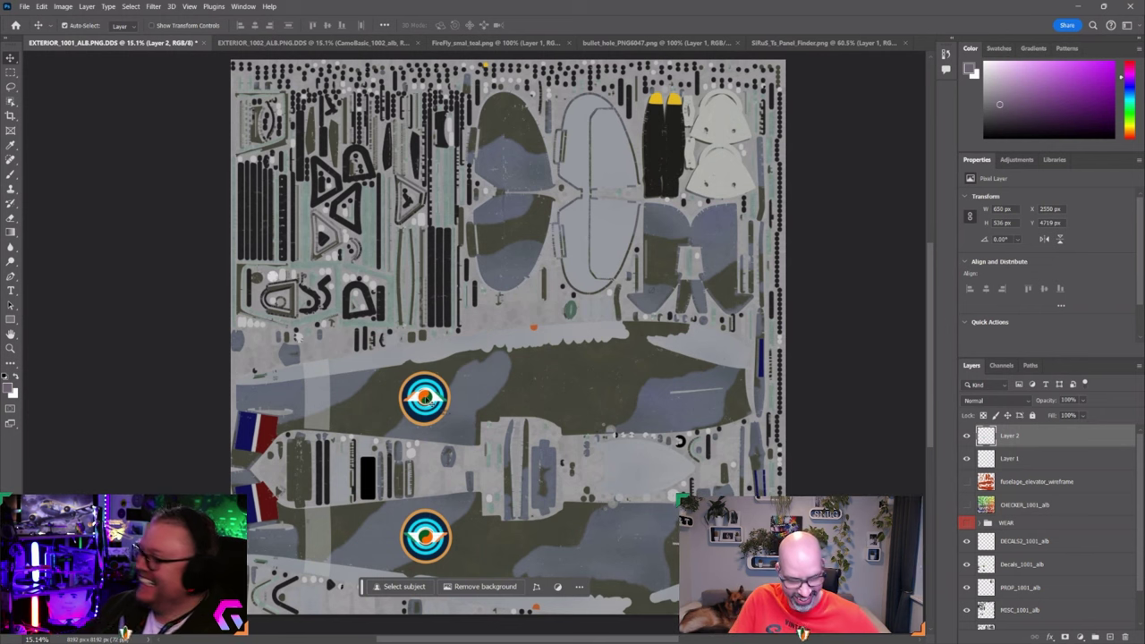
pyautogui.scroll(8, 424, 398)
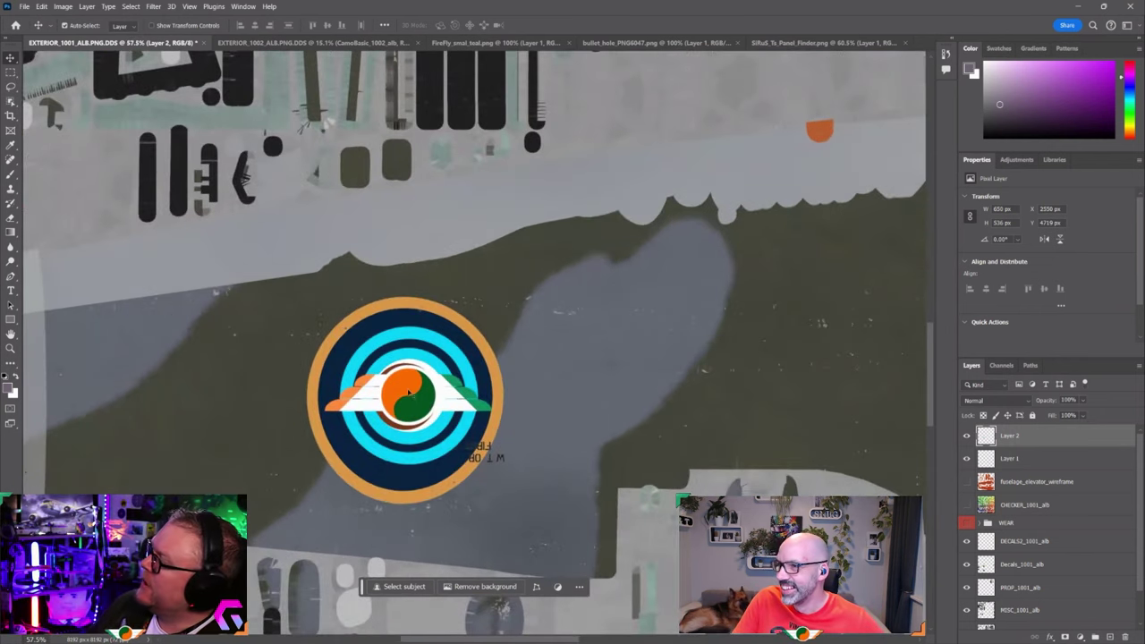
pyautogui.moveTo(409, 392); pyautogui.dragTo(407, 395)
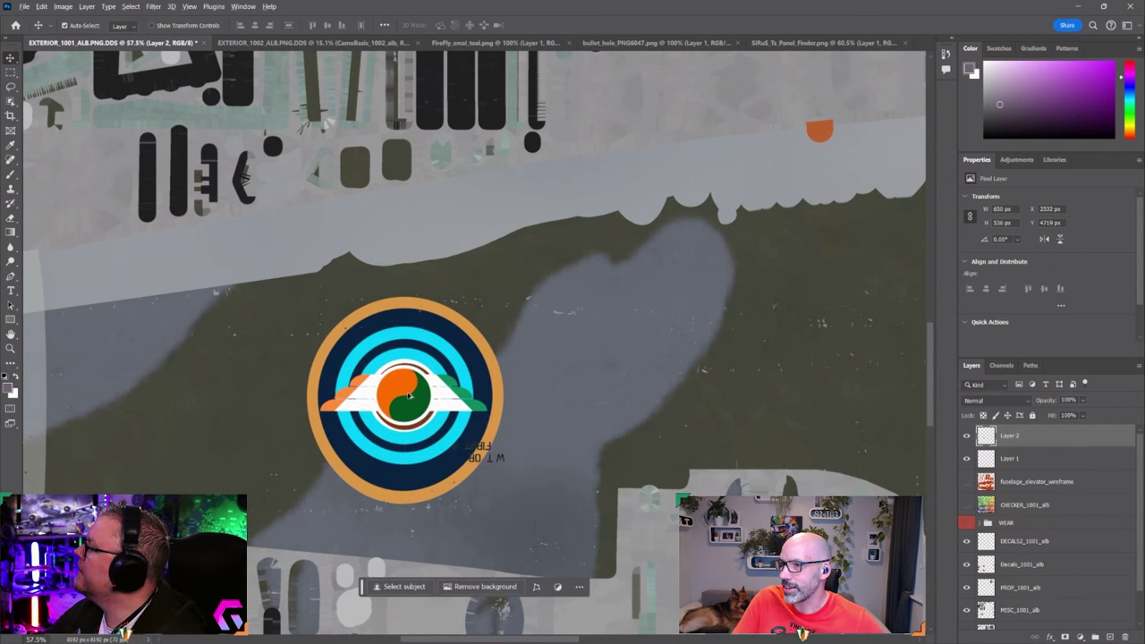
pyautogui.scroll(-4, 407, 394)
pyautogui.scroll(-2, 407, 395)
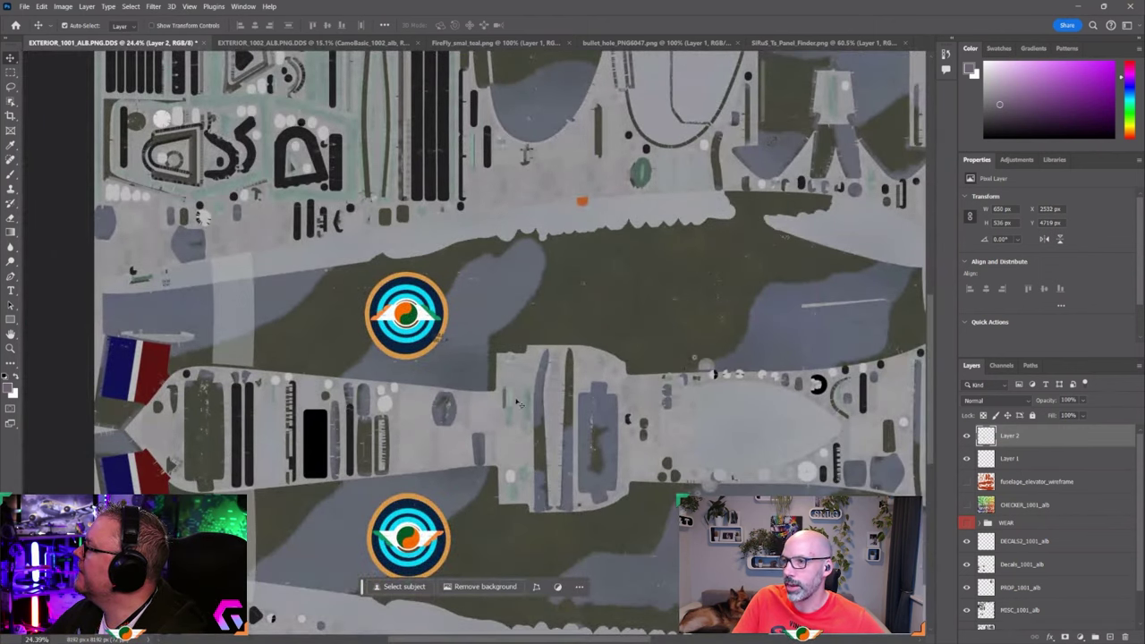
pyautogui.scroll(-3, 517, 403)
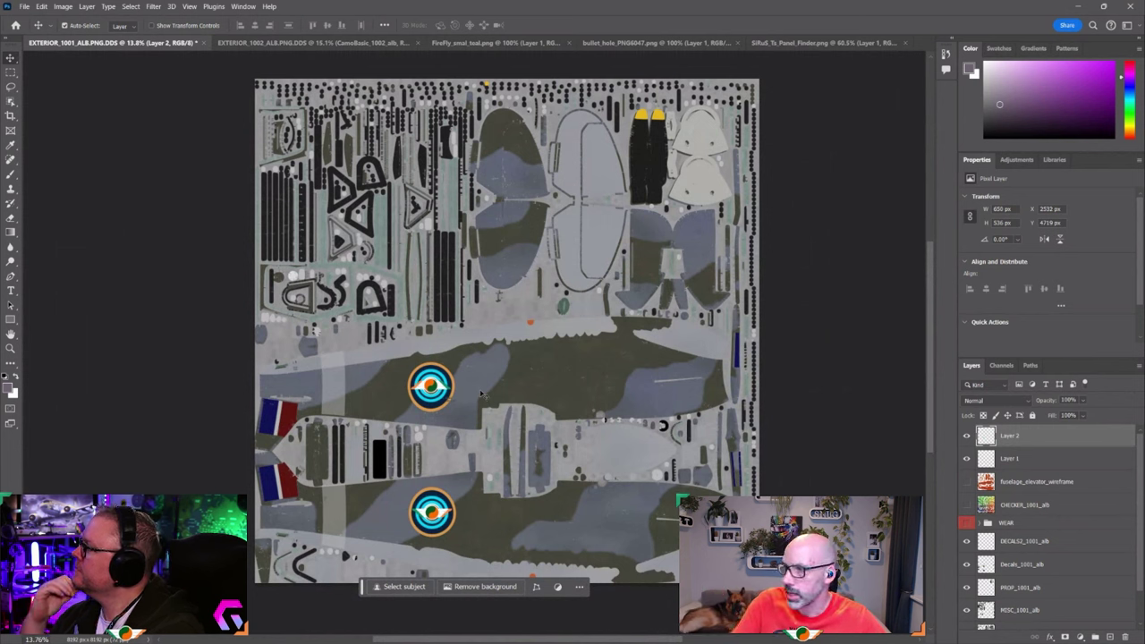
# - Select both FireFly logo layers, Layer 1 and Layer 2, and move them directly beneath DECALS2_1001_alb in the layer stack
pyautogui.keyDown('shift'); pyautogui.click(1020, 459); pyautogui.keyUp('shift')
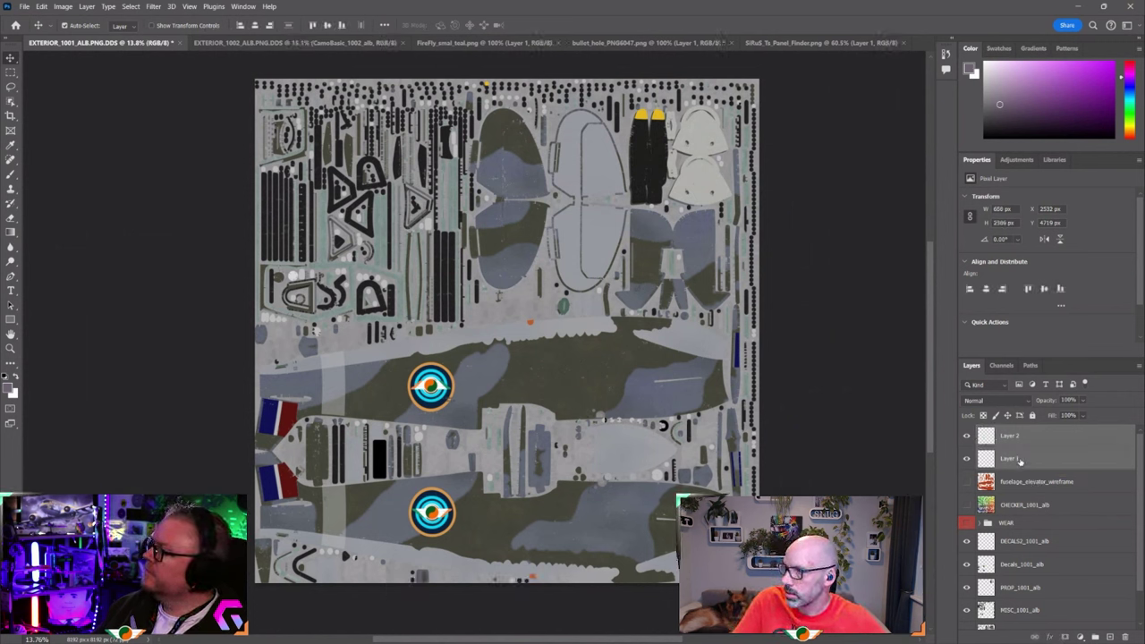
pyautogui.hotkey('ctrl', 'e')
pyautogui.hotkey('ctrl', 'z')
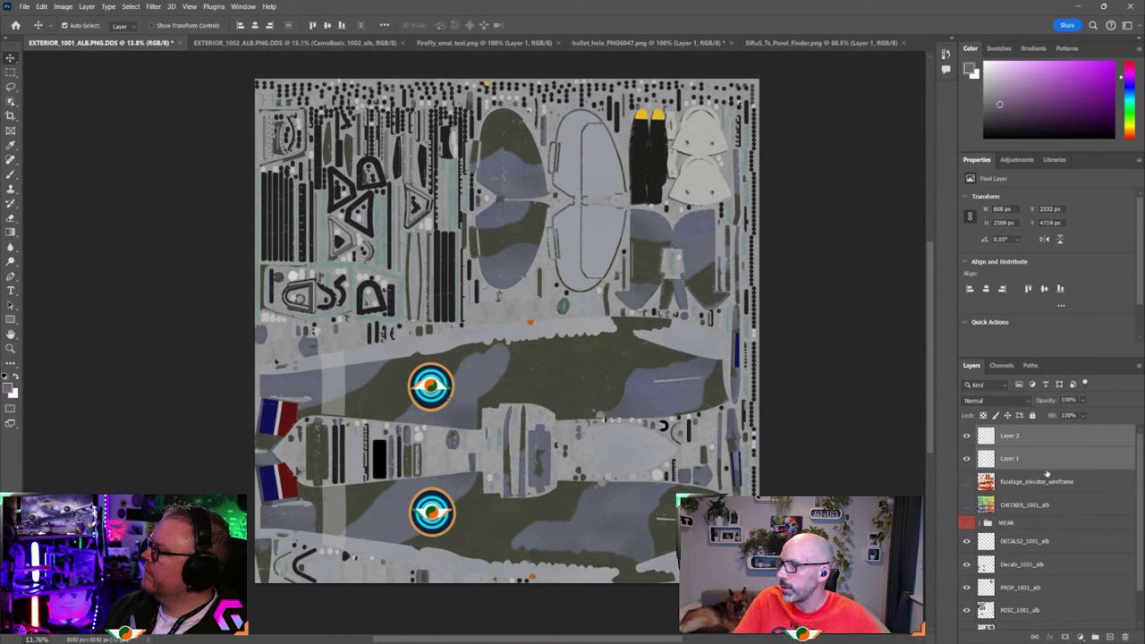
pyautogui.press('Delete')
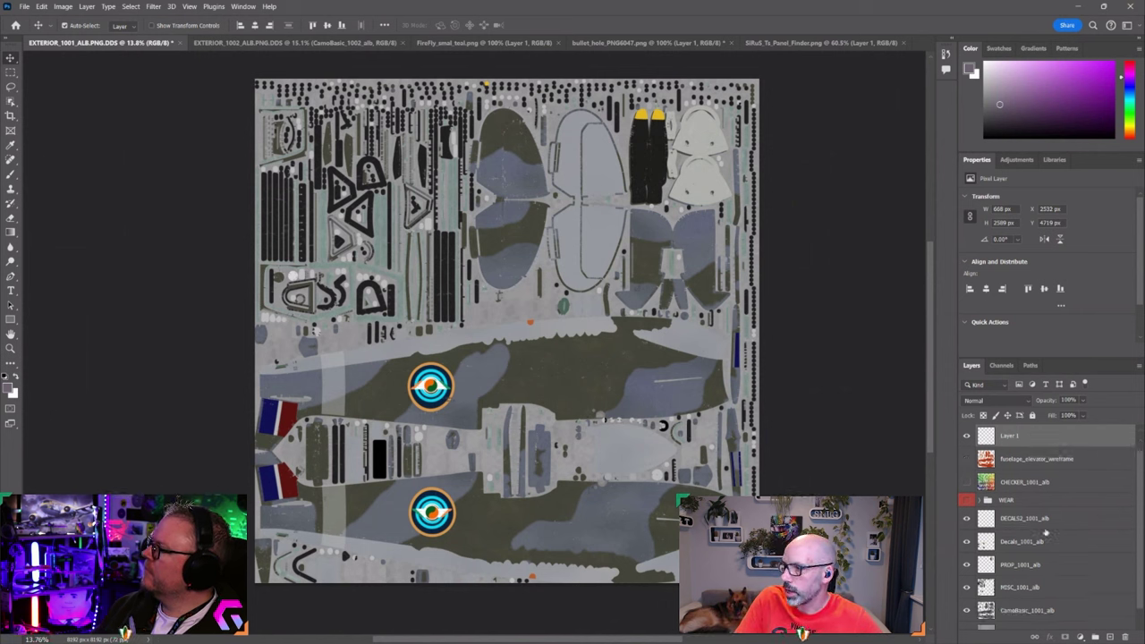
pyautogui.scroll(-1, 1044, 541)
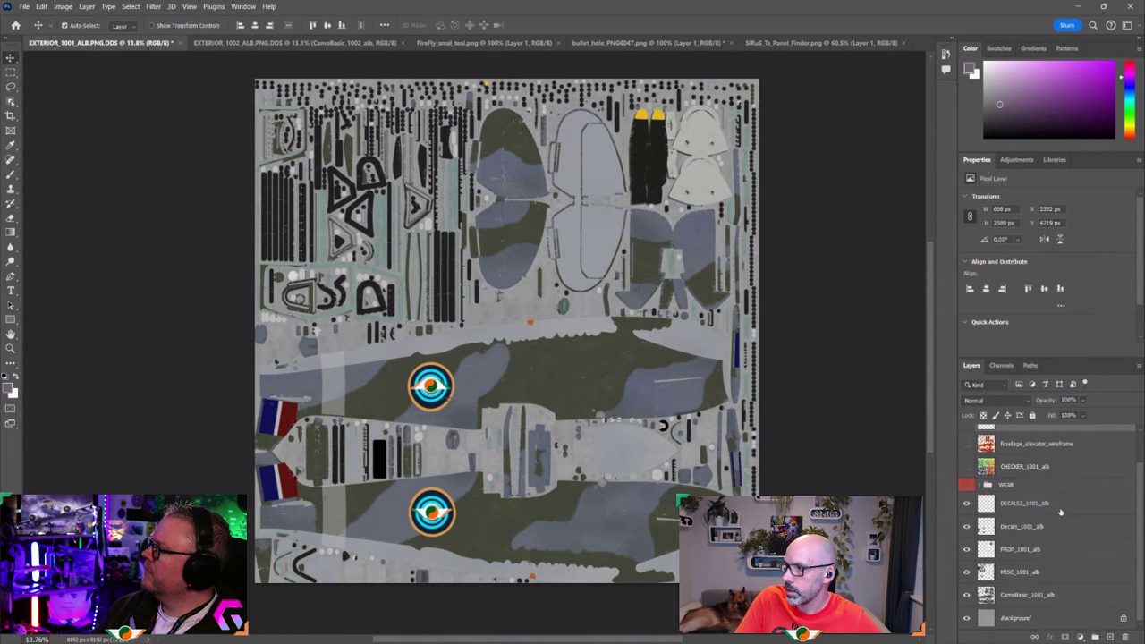
pyautogui.hotkey('ctrl', 'j')
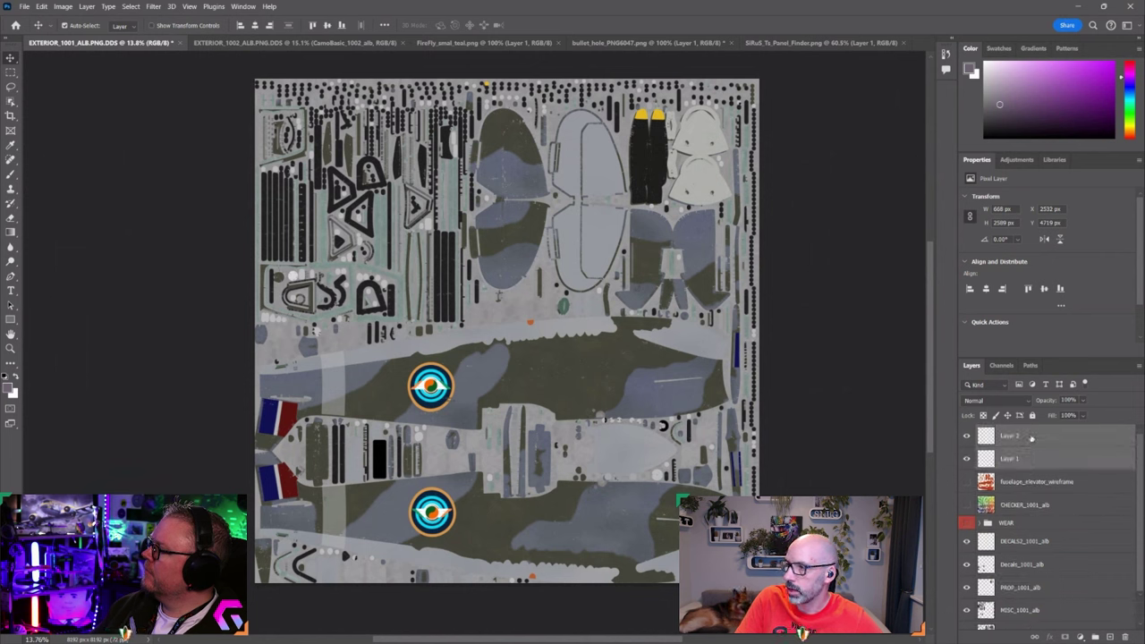
pyautogui.moveTo(1031, 445); pyautogui.dragTo(1025, 545)
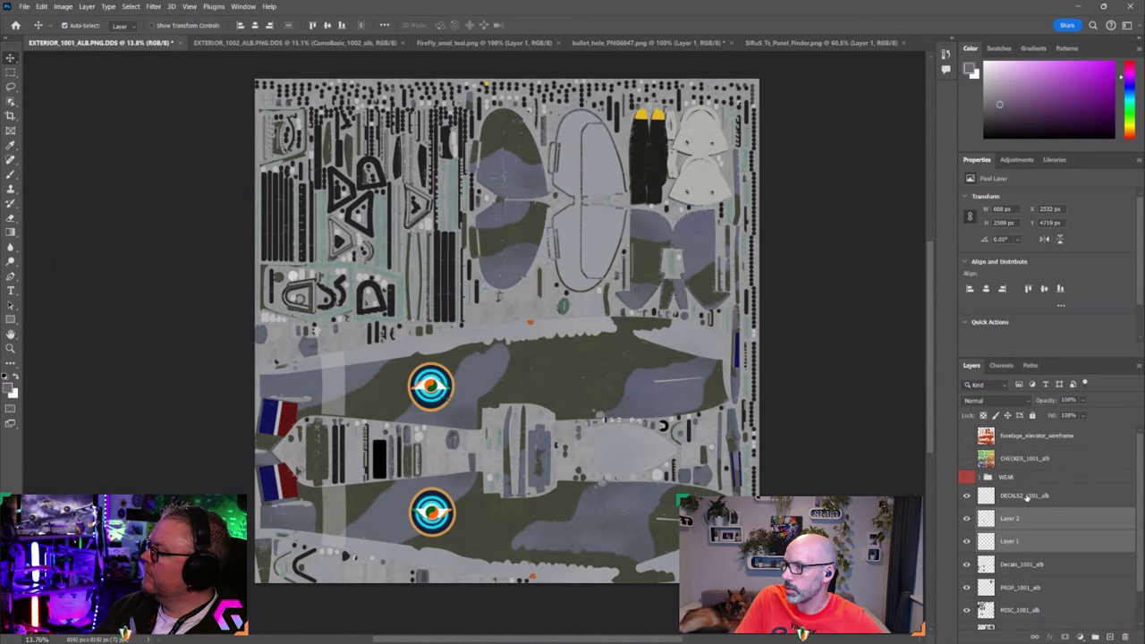
# - Toggle the DECALS2_1001_alb layer off and on to compare its stencil text and panel details over the upper fuselage logo
pyautogui.scroll(6, 452, 409)
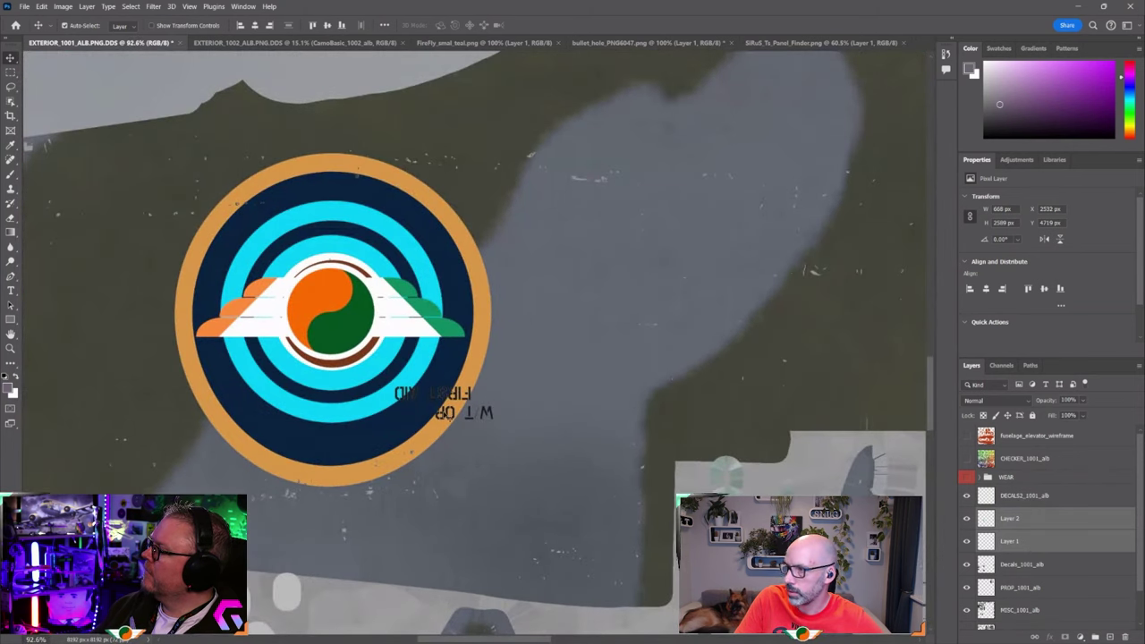
pyautogui.click(967, 497)
pyautogui.click(967, 497)
pyautogui.click(967, 497)
pyautogui.click(967, 498)
pyautogui.click(966, 498)
pyautogui.click(967, 497)
pyautogui.click(967, 498)
pyautogui.click(967, 498)
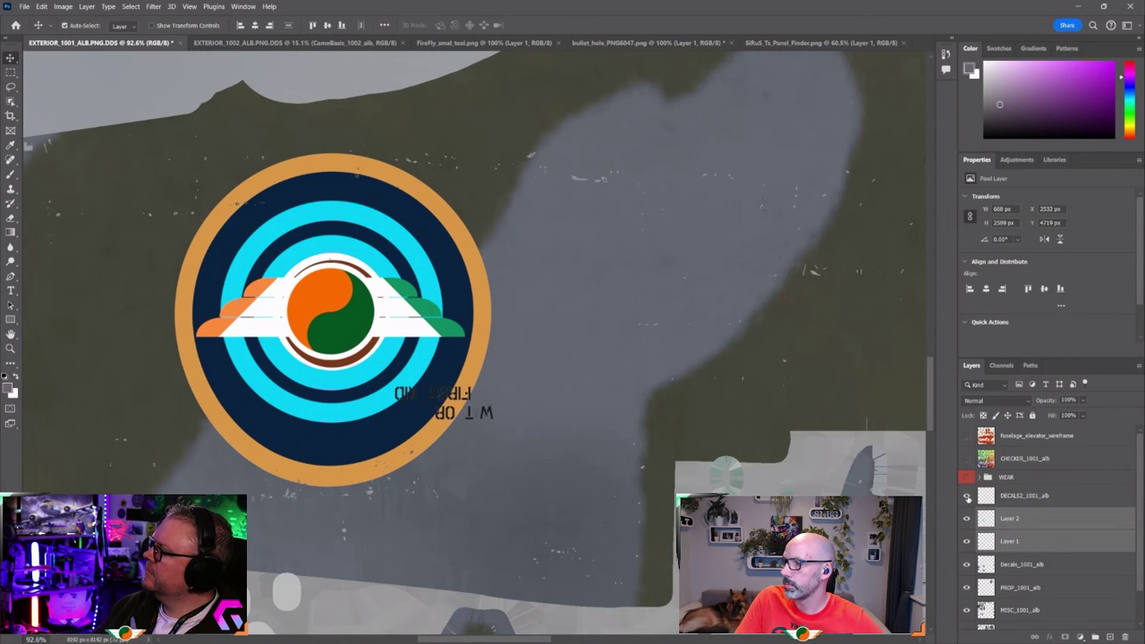
pyautogui.scroll(-10, 542, 438)
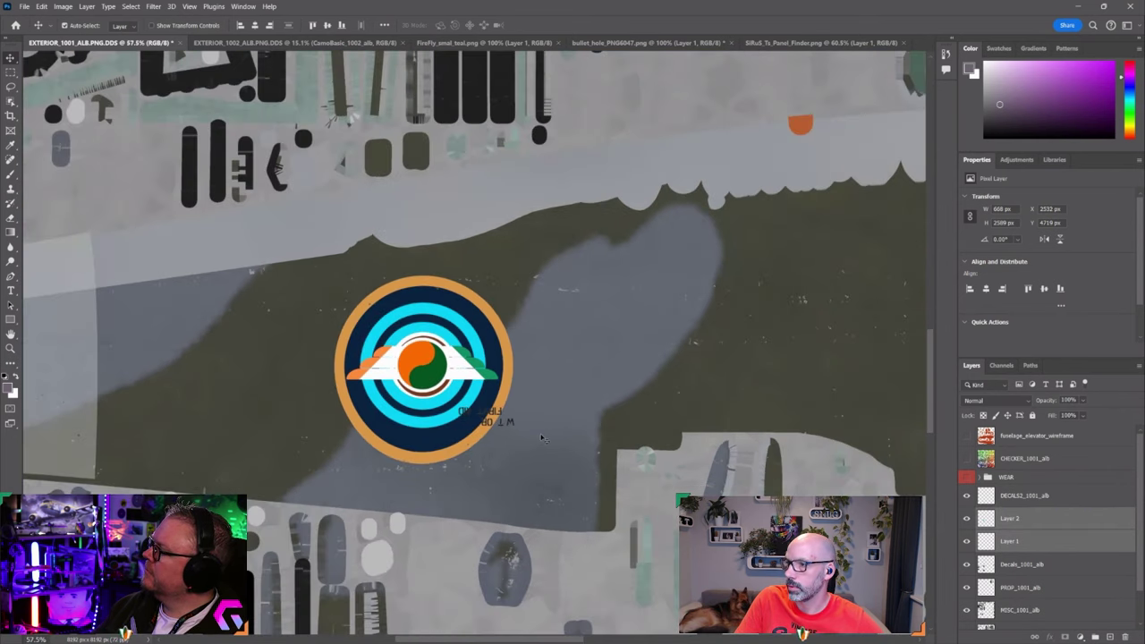
pyautogui.scroll(-1, 698, 471)
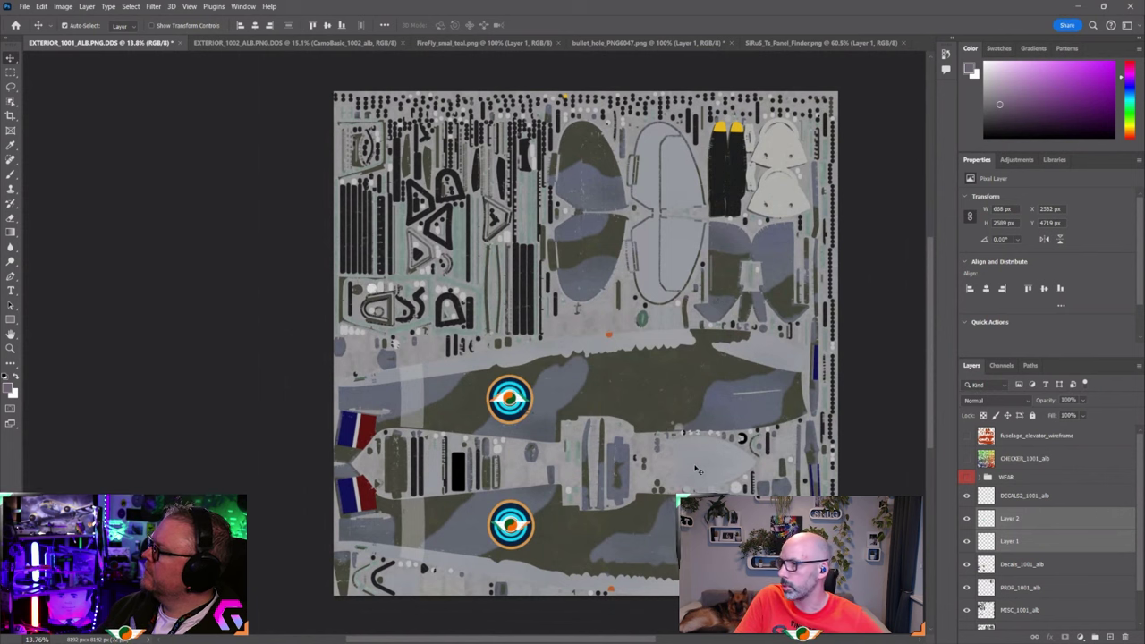
pyautogui.hscroll(-1, 699, 471)
# - Copy the bullet hole from bullet_hole_PNG6047.png into EXTERIOR_1001_ALB.PNG.DDS and place it near the front of the upper fuselage side
pyautogui.click(595, 42)
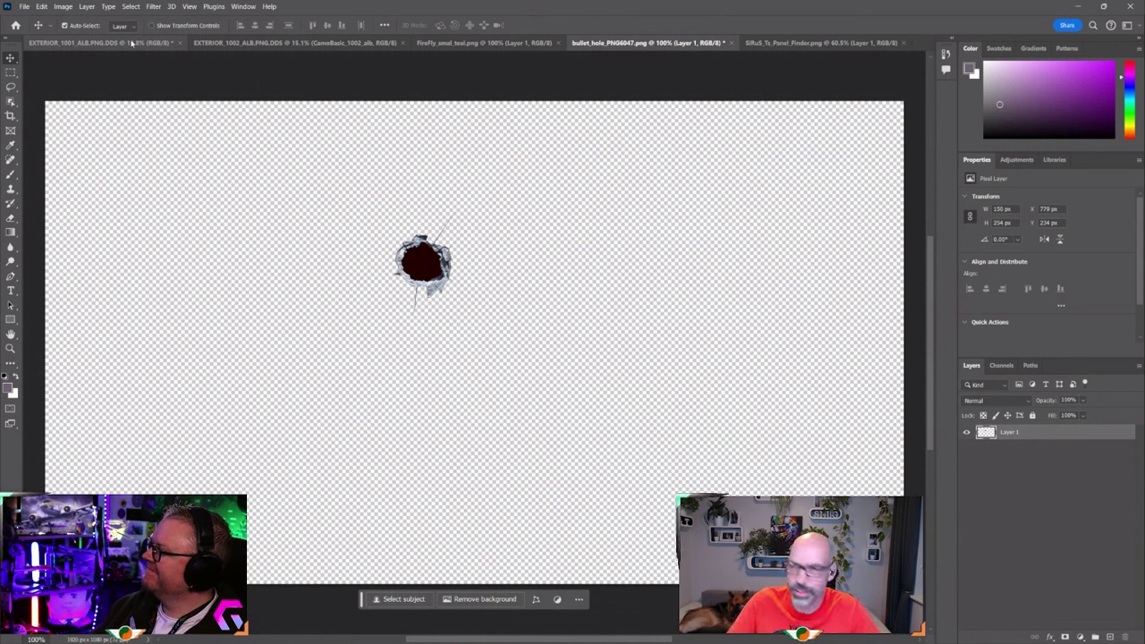
pyautogui.click(131, 43)
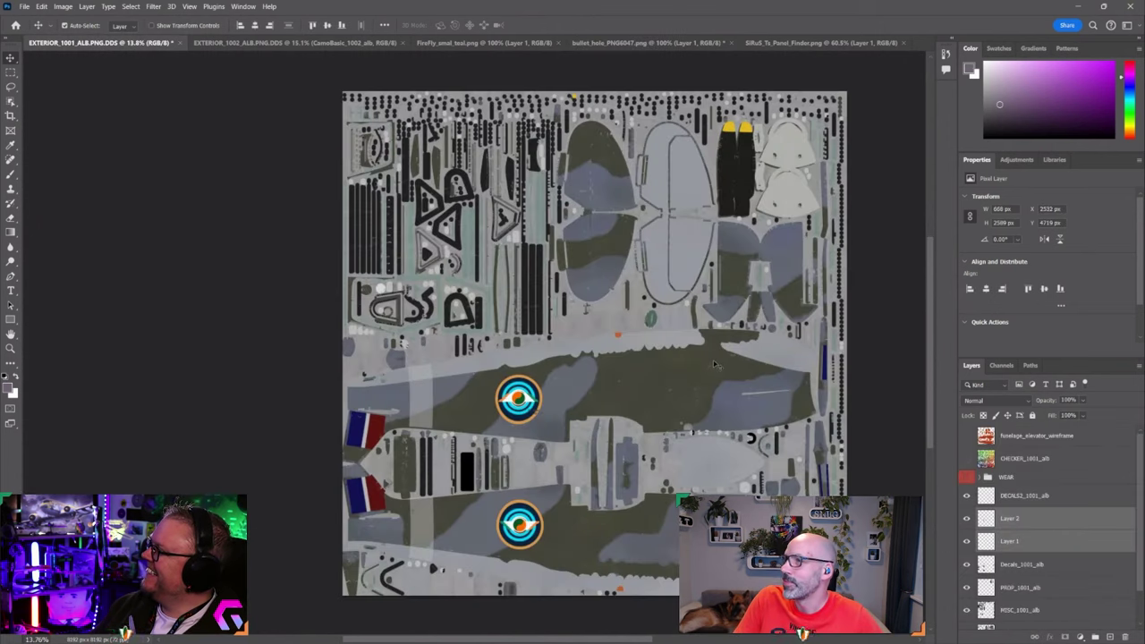
pyautogui.hotkey('ctrl', 'v')
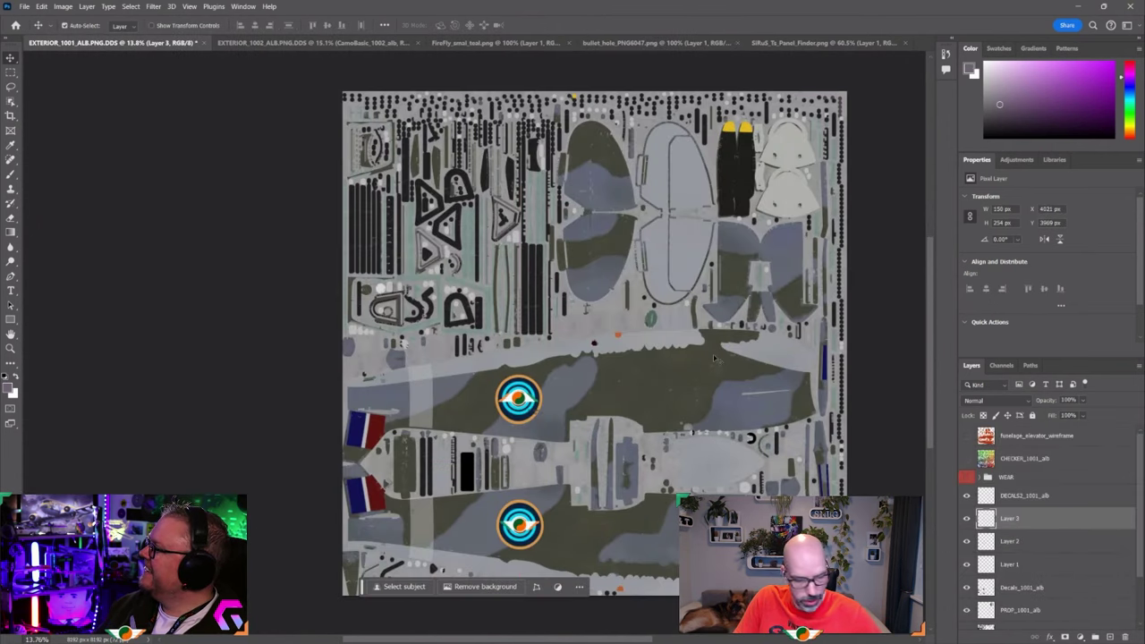
pyautogui.scroll(3, 713, 357)
pyautogui.moveTo(390, 322); pyautogui.dragTo(815, 390)
pyautogui.keyDown('ctrl'); pyautogui.click(802, 437); pyautogui.keyUp('ctrl')
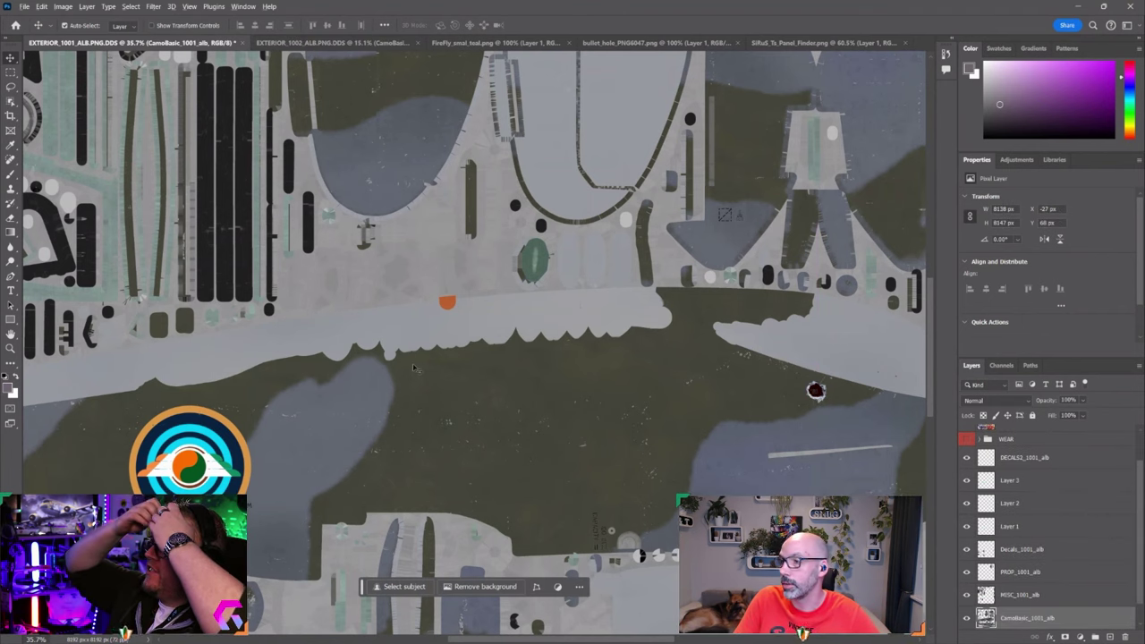
# - Hide the original roundels and tail flashes by turning off the Decals_1001_alb layer, and deselect all layers
pyautogui.scroll(-5, 533, 381)
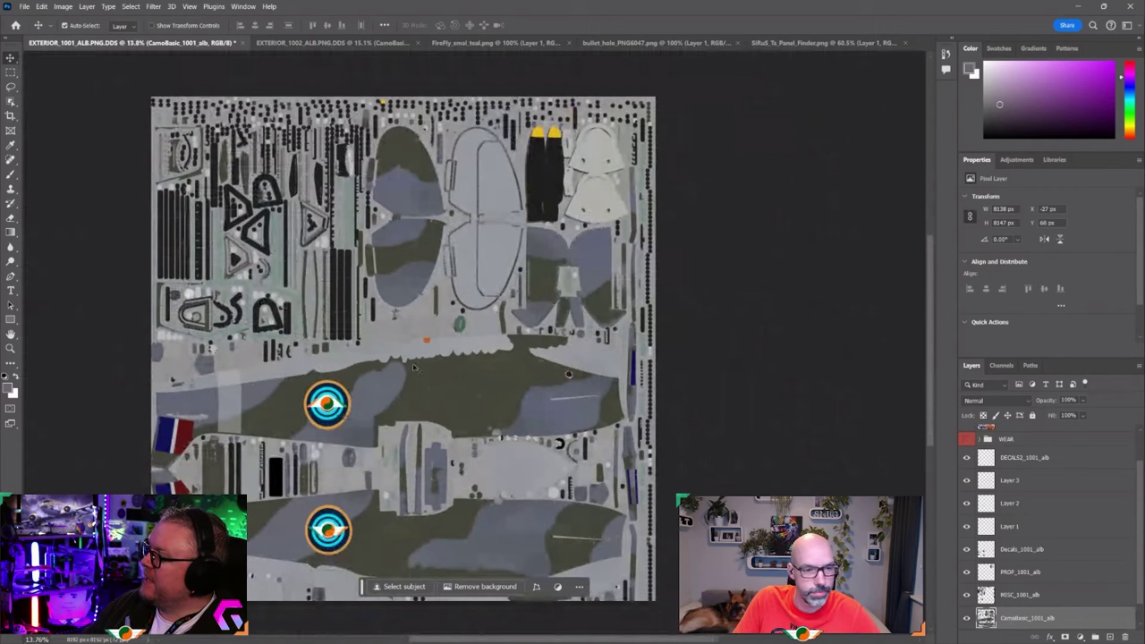
pyautogui.scroll(-1, 413, 367)
pyautogui.hscroll(-4, 413, 367)
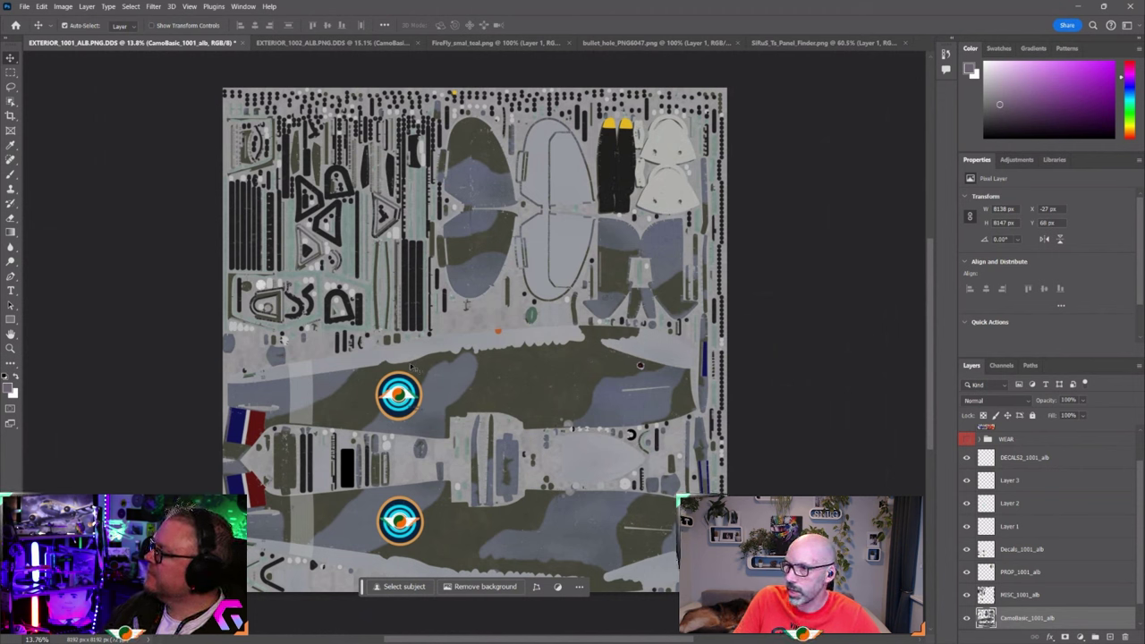
pyautogui.scroll(-1, 966, 573)
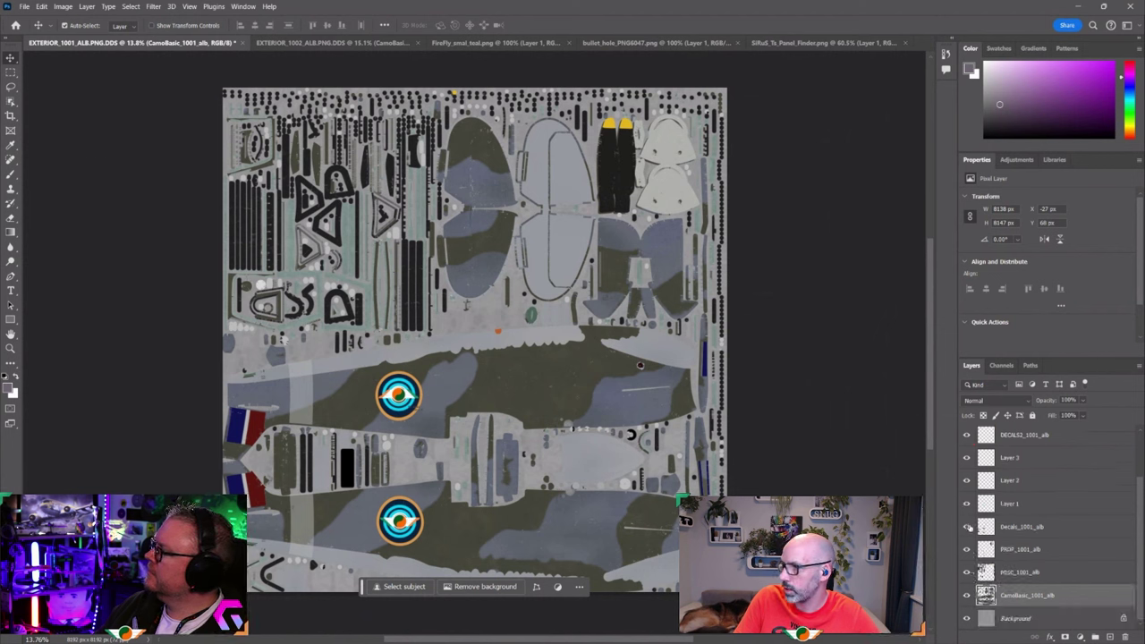
pyautogui.click(967, 527)
pyautogui.click(491, 579)
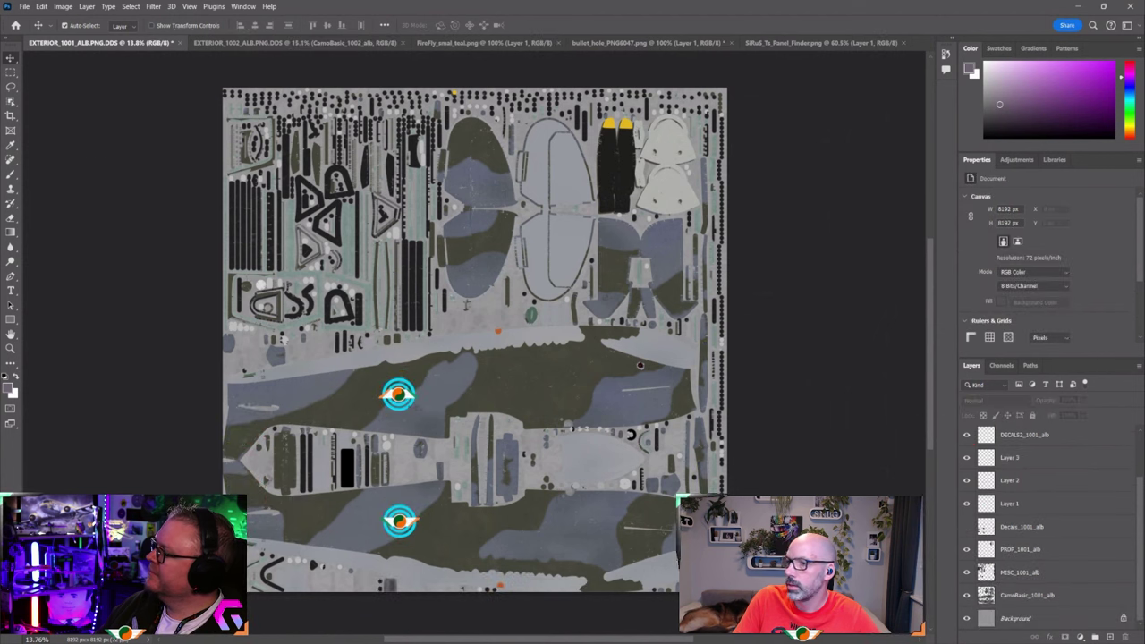
pyautogui.scroll(2, 491, 578)
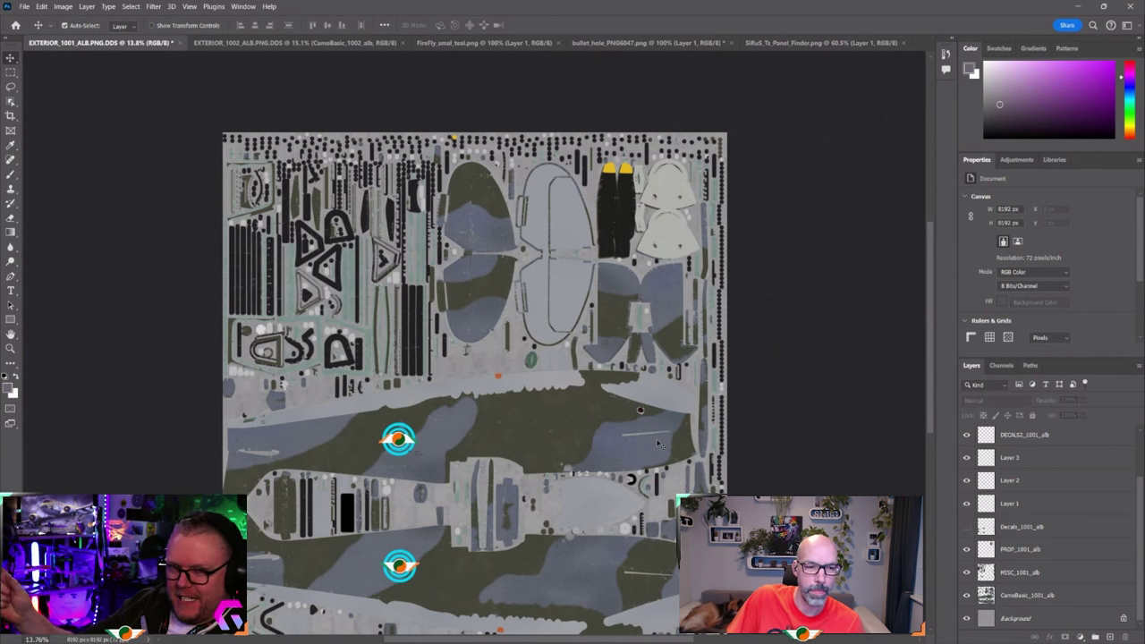
pyautogui.scroll(-2, 519, 394)
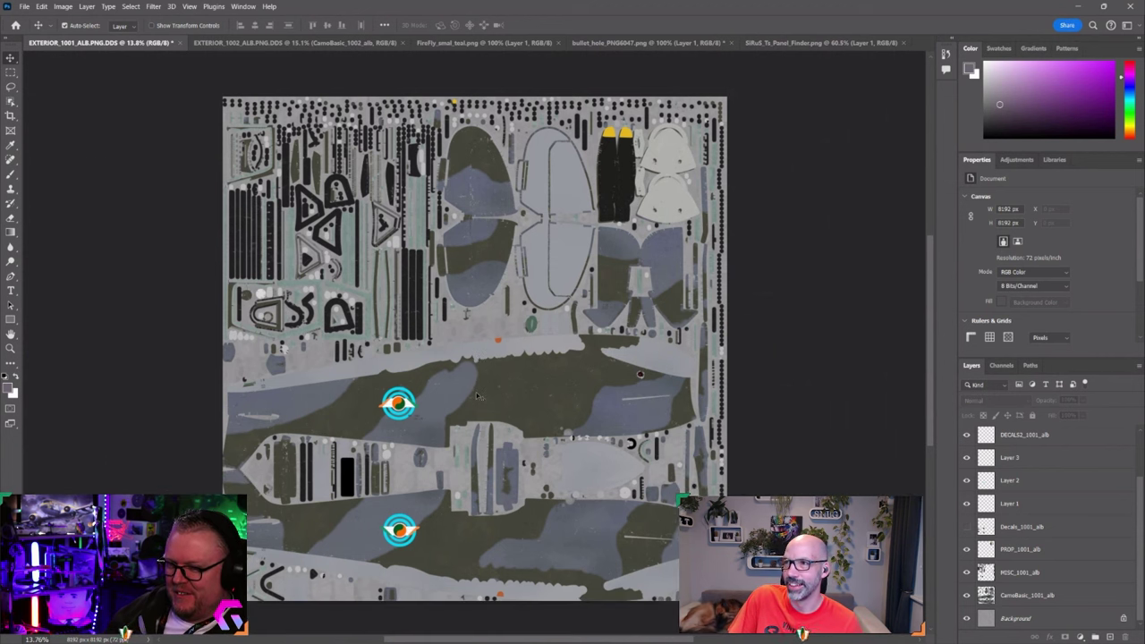
pyautogui.scroll(-1, 477, 396)
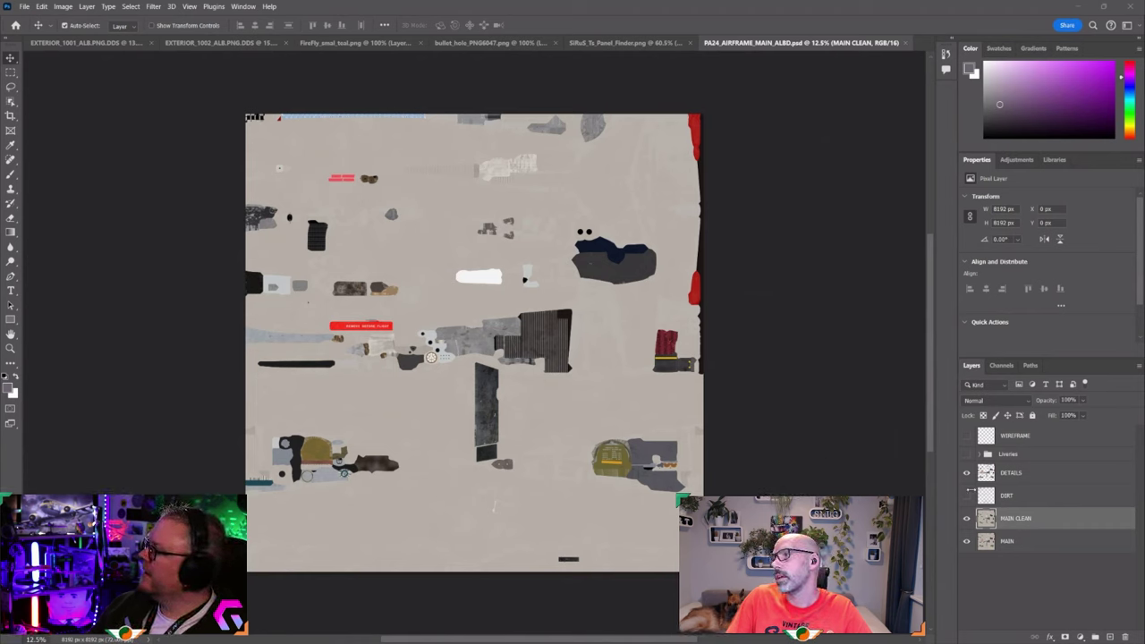
# - Toggle the DIRT layer and show the WIREFRAME layer in PA24_AIRFRAME_MAIN_ALBD.psd to examine the fuselage, tail and wing outlines
pyautogui.click(967, 496)
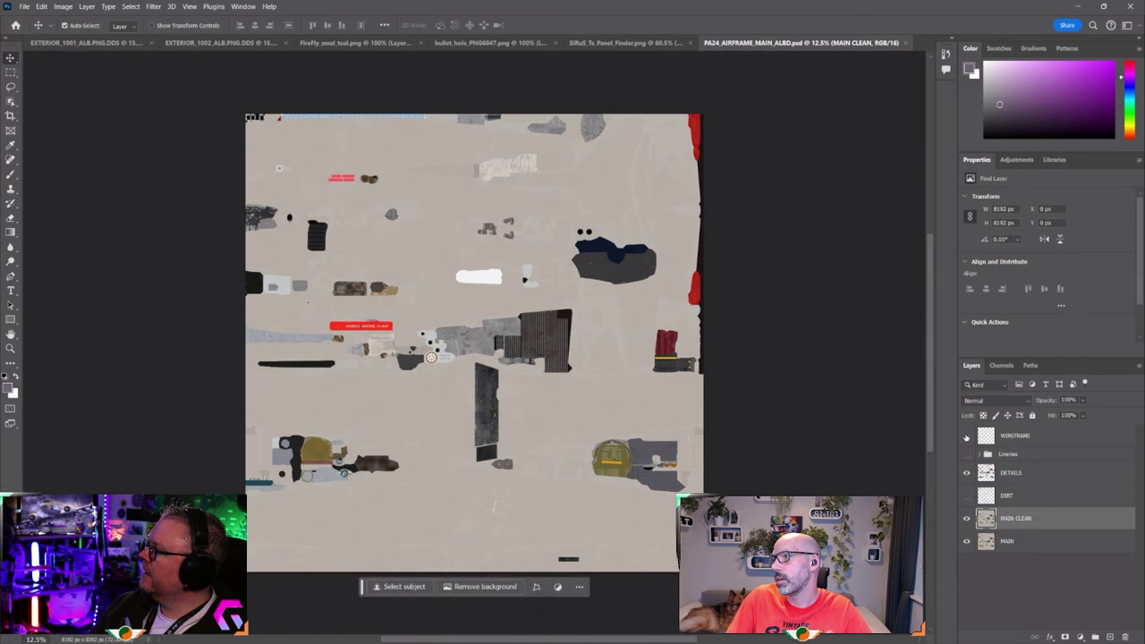
pyautogui.click(966, 436)
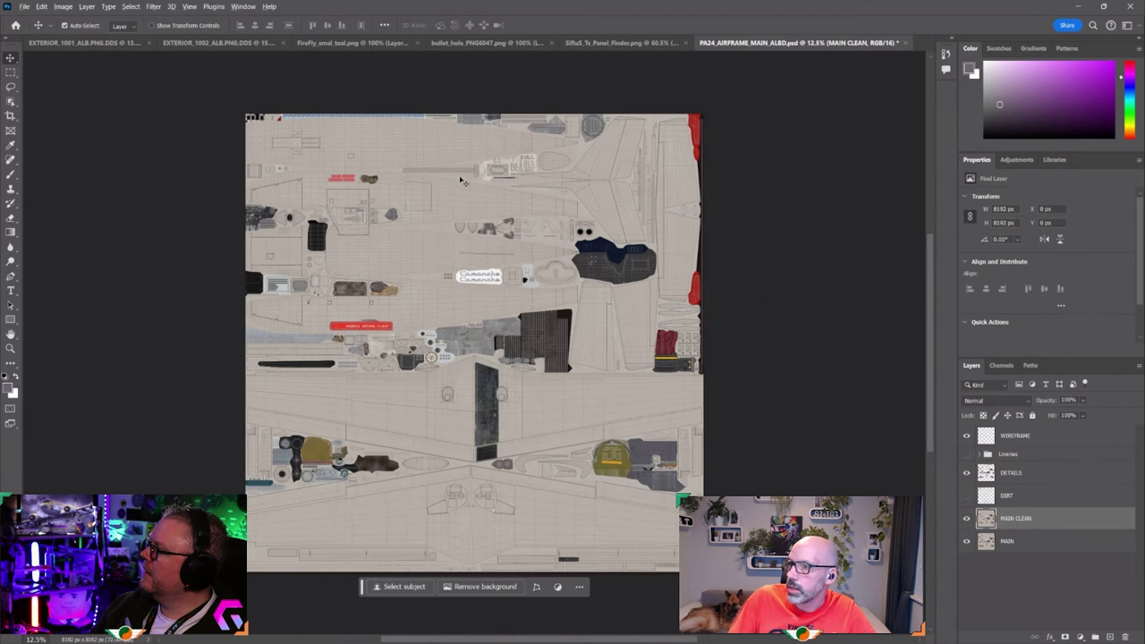
pyautogui.scroll(5, 447, 179)
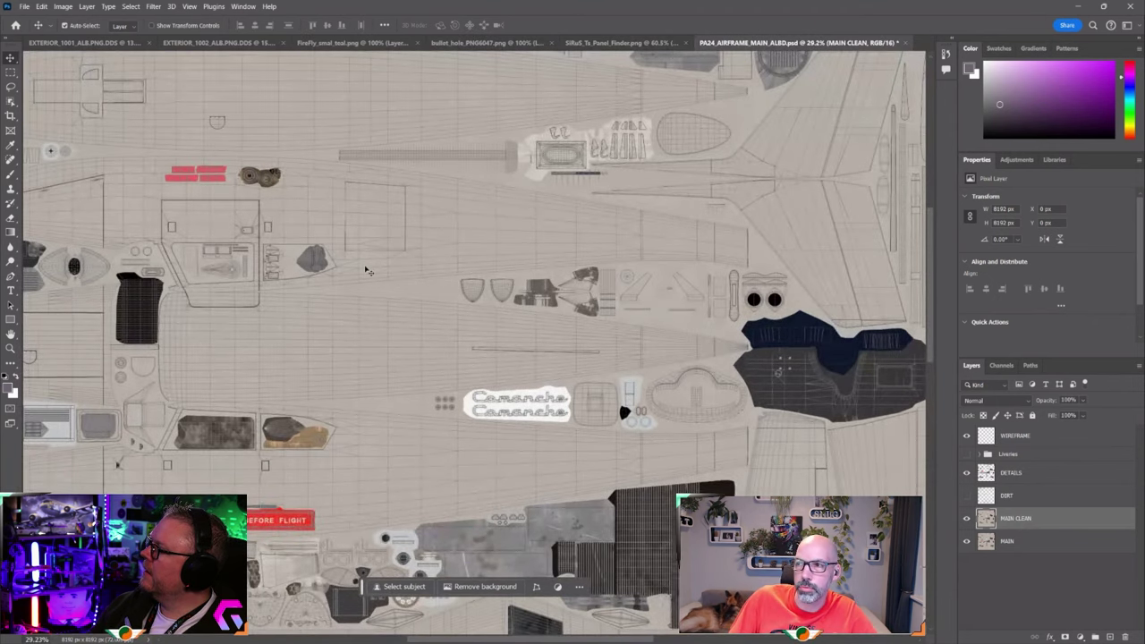
pyautogui.hscroll(-5, 365, 269)
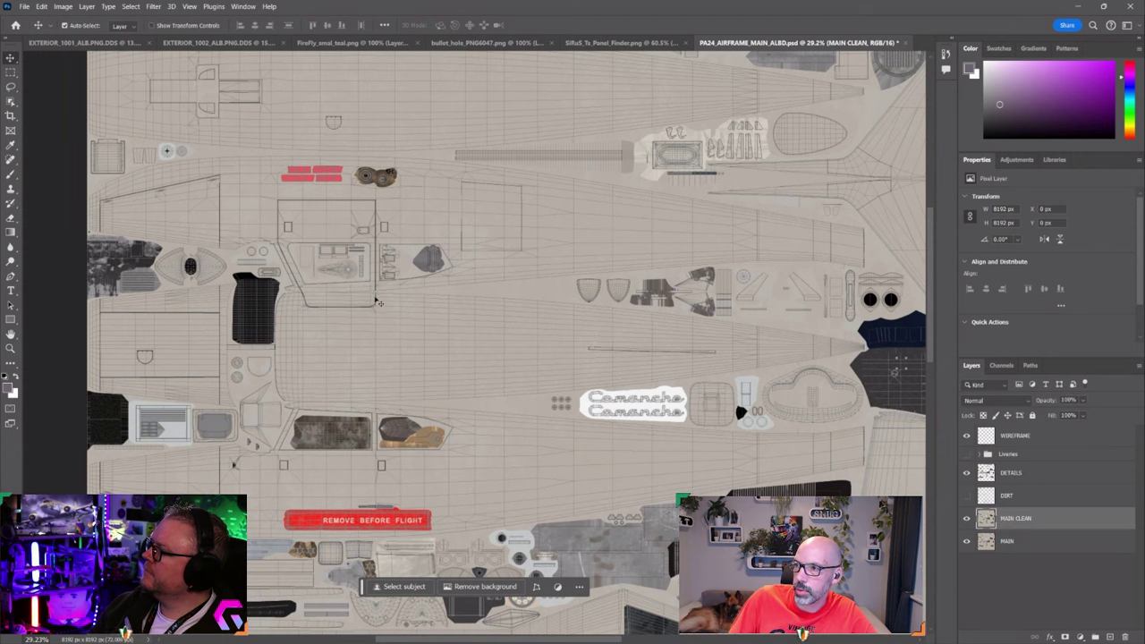
pyautogui.scroll(2, 378, 338)
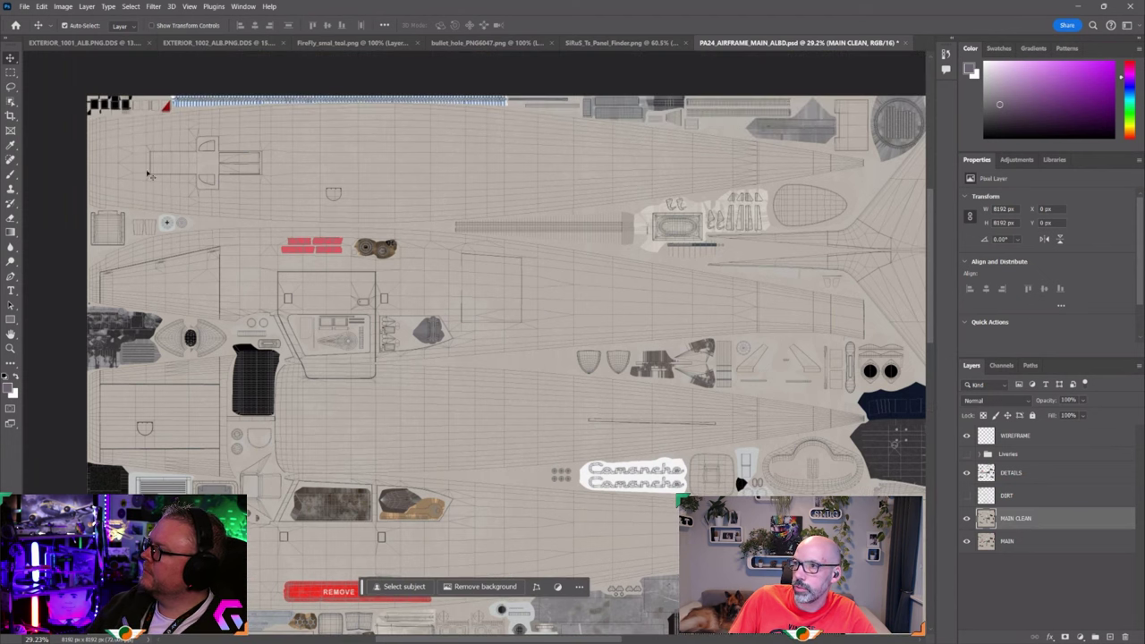
pyautogui.hscroll(5, 214, 189)
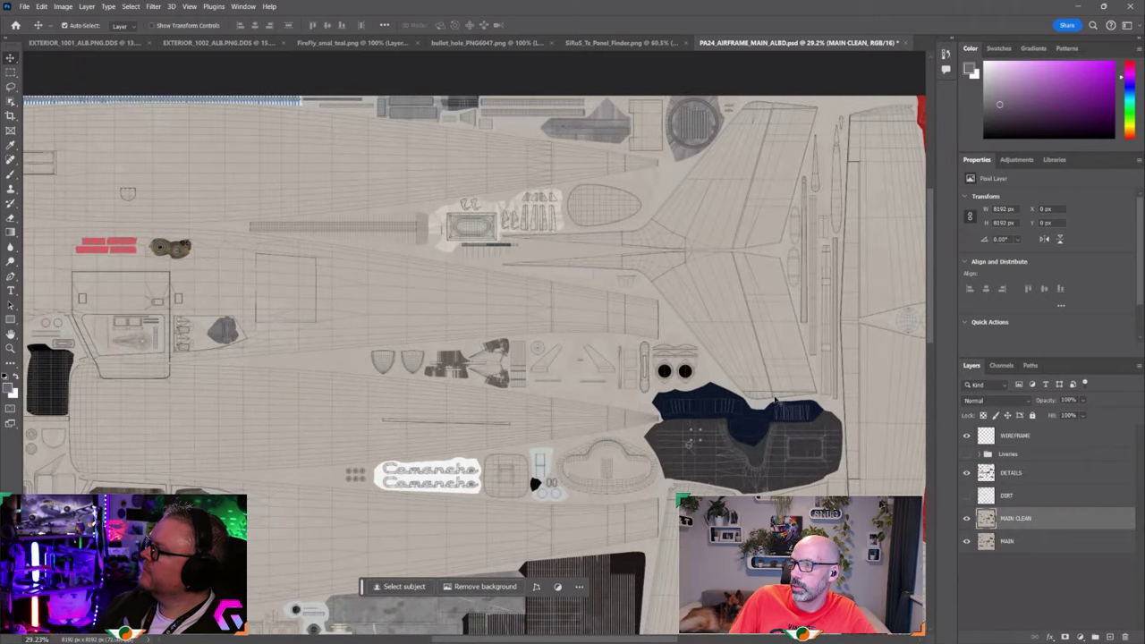
pyautogui.scroll(-2, 777, 397)
pyautogui.scroll(-8, 776, 396)
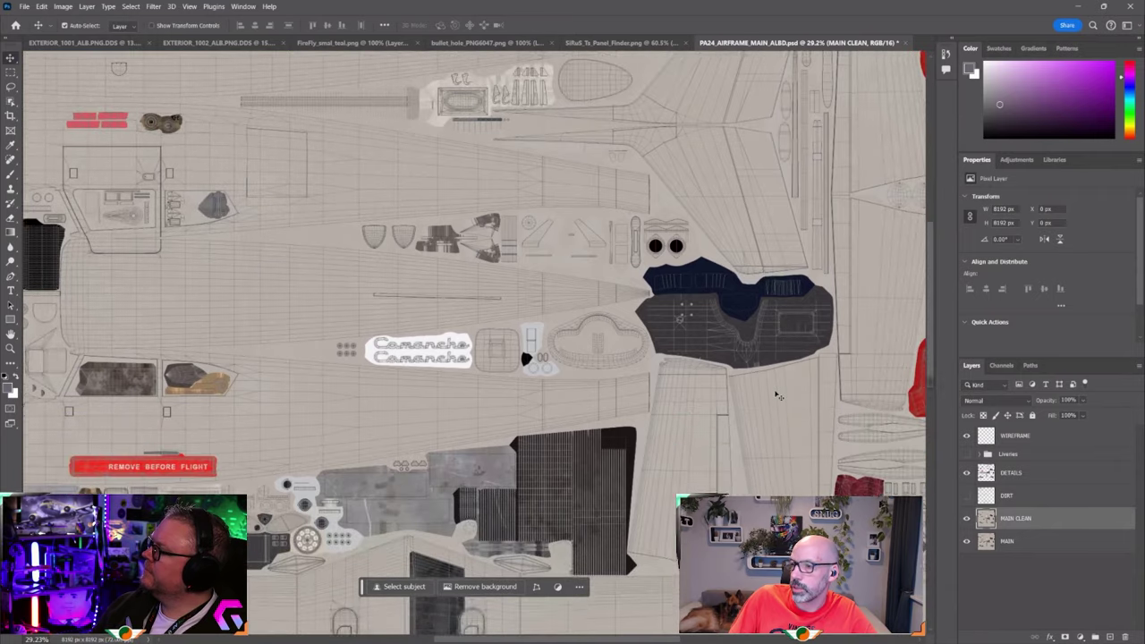
pyautogui.scroll(-6, 718, 388)
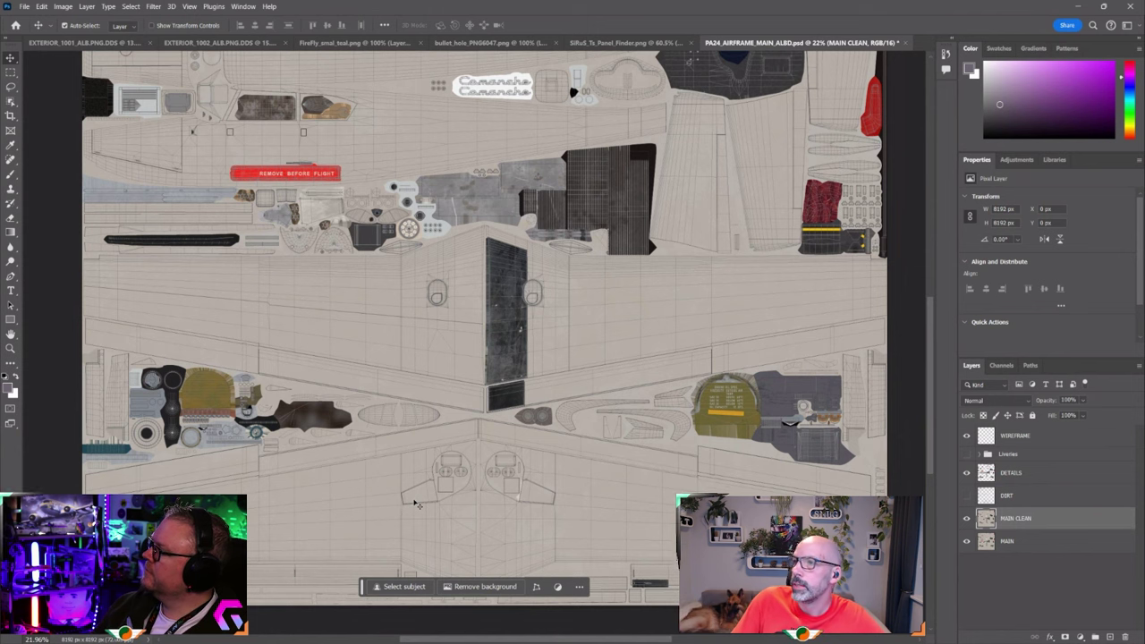
# - Examine the wireframe mesh of the cloud-shaped part beside the Comanche lettering and of the surrounding fuselage sections
pyautogui.scroll(5, 764, 305)
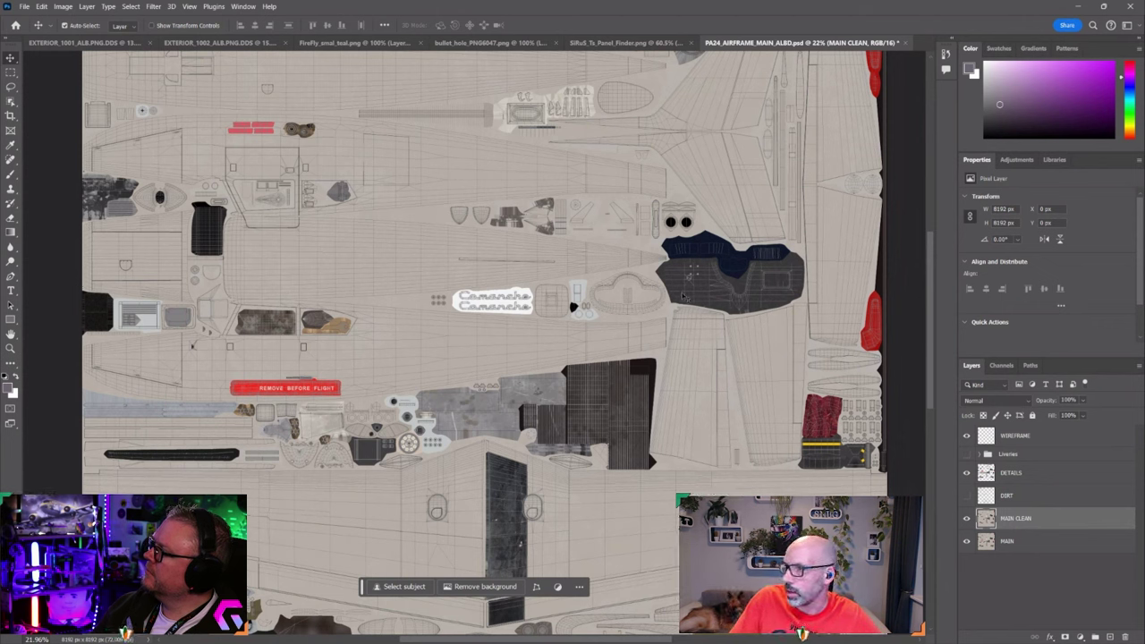
pyautogui.scroll(10, 776, 284)
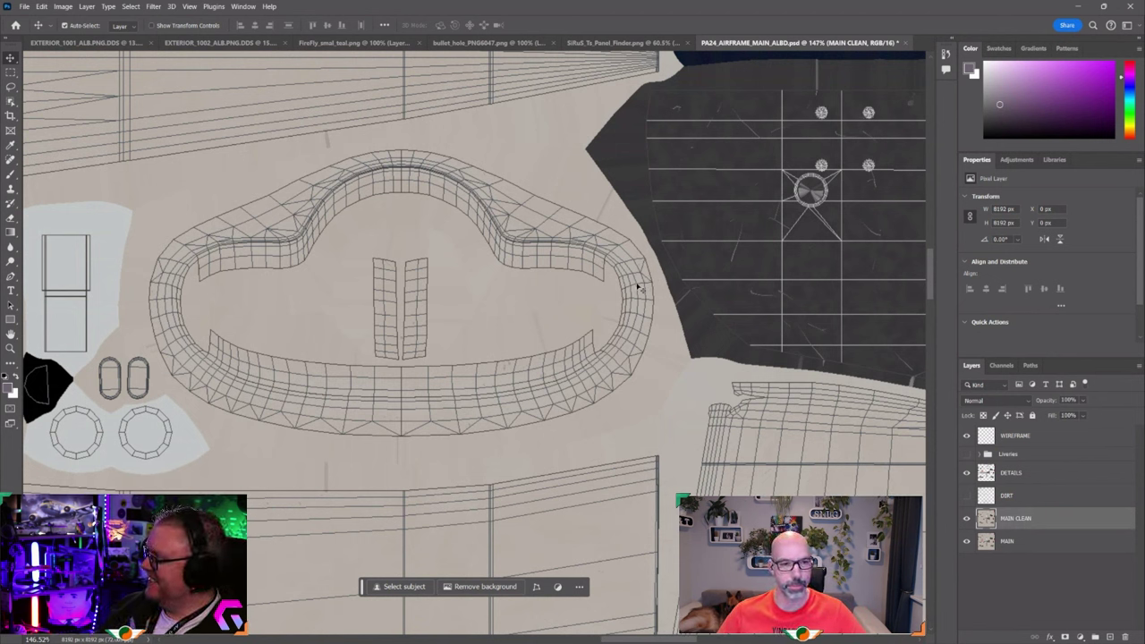
pyautogui.scroll(-3, 484, 331)
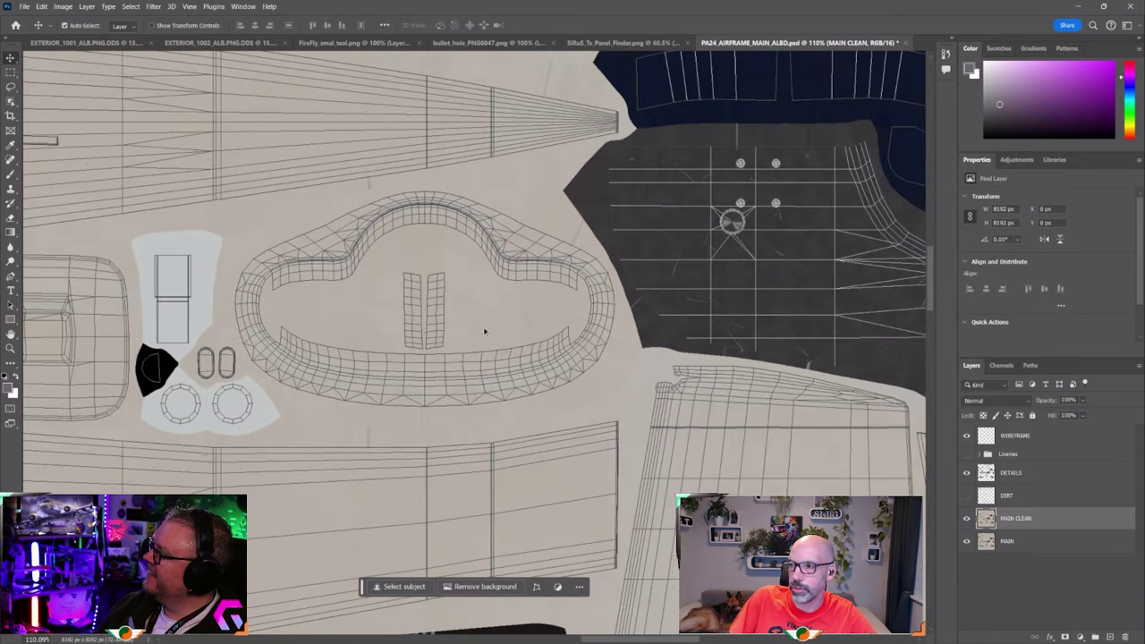
pyautogui.scroll(-6, 484, 332)
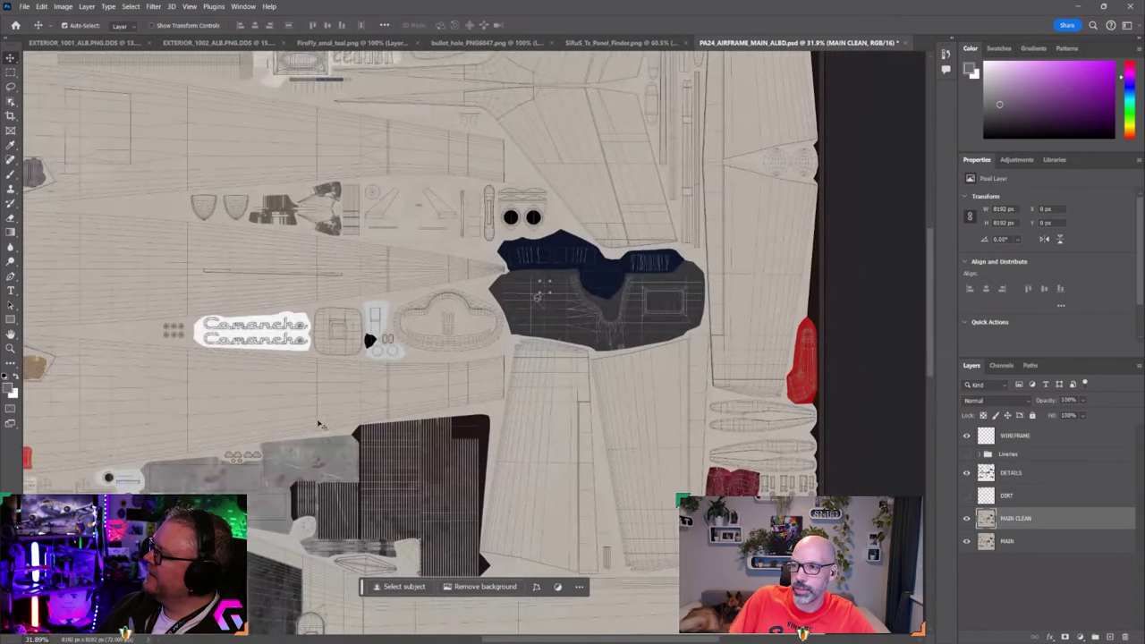
pyautogui.hscroll(-5, 319, 424)
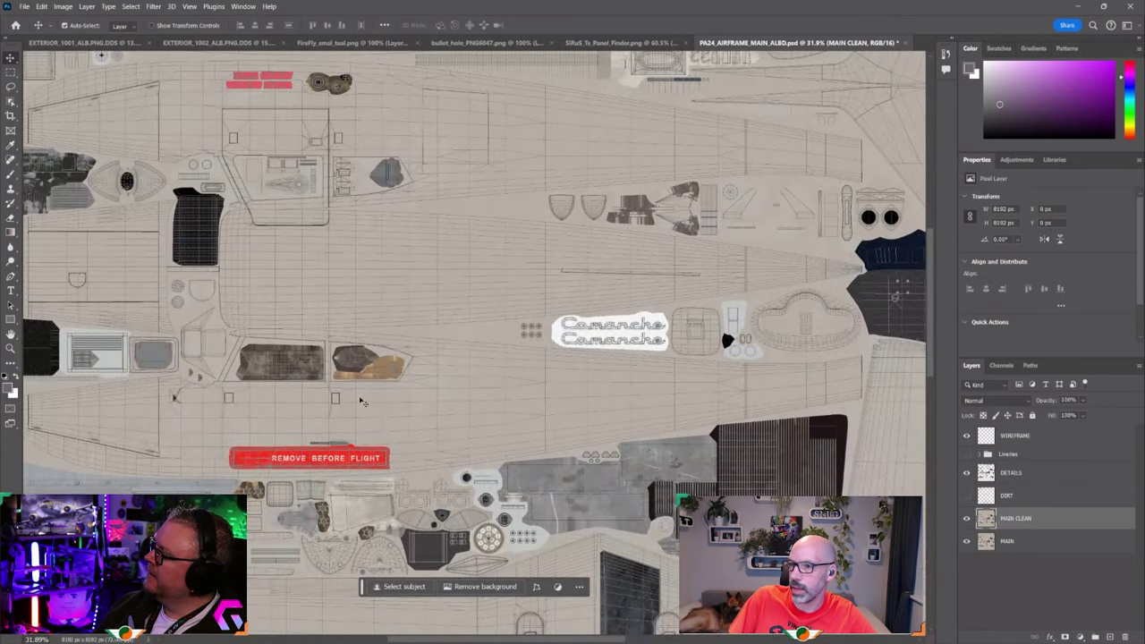
pyautogui.hscroll(-1, 353, 400)
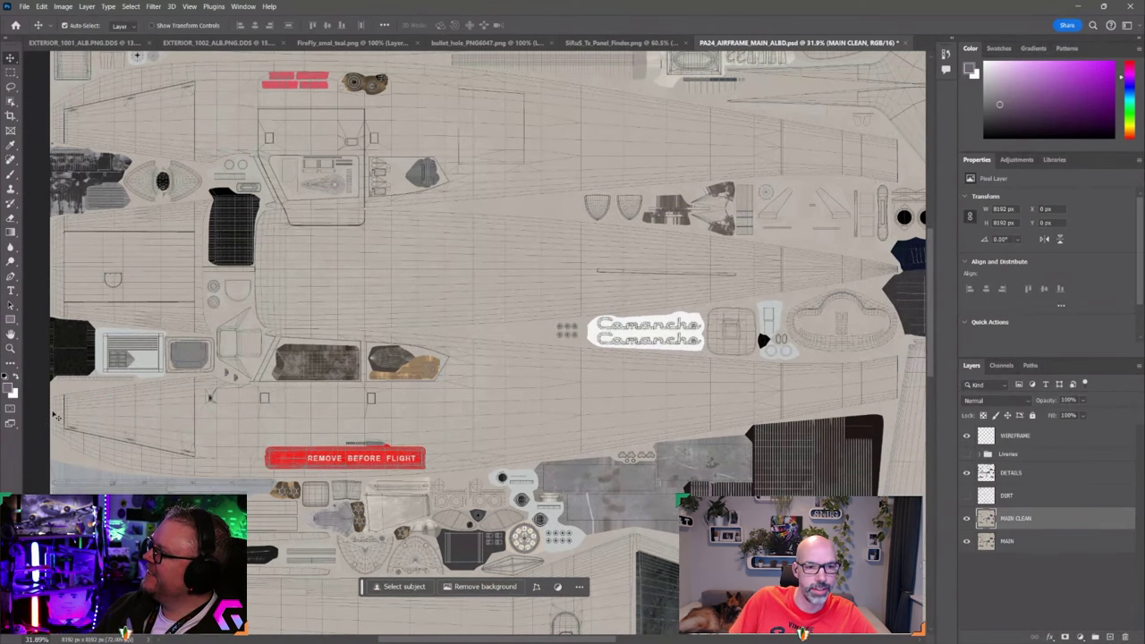
# - Inspect the wireframe grid of the cloud-shaped part up close, and compare its position with the surrounding parts of the airframe texture
pyautogui.hscroll(5, 58, 413)
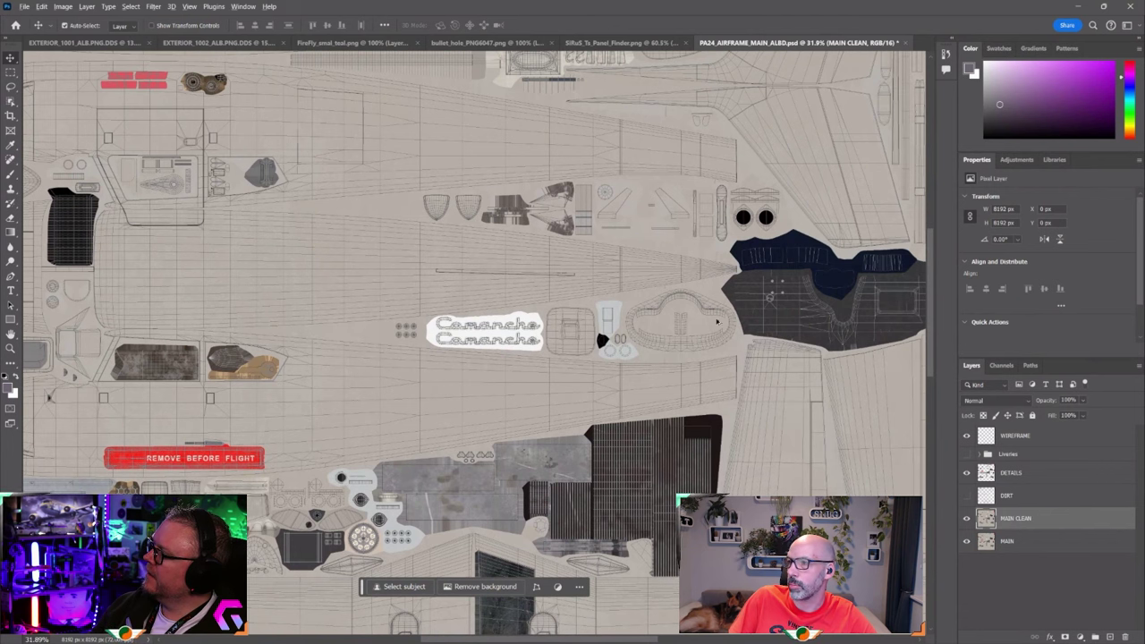
pyautogui.scroll(8, 697, 342)
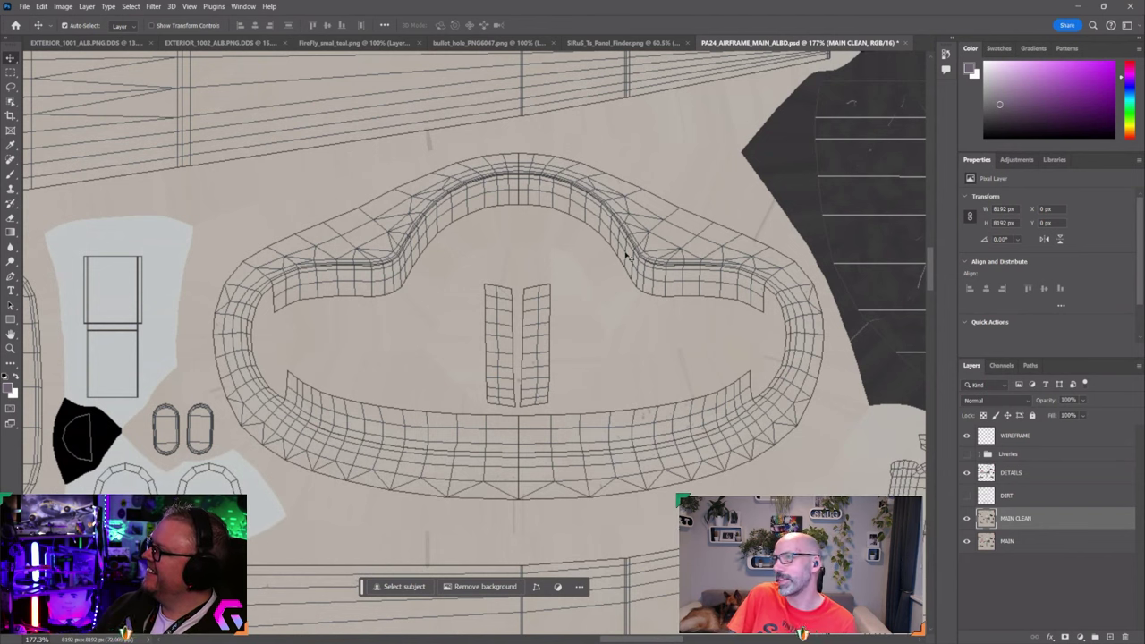
pyautogui.scroll(-1, 499, 265)
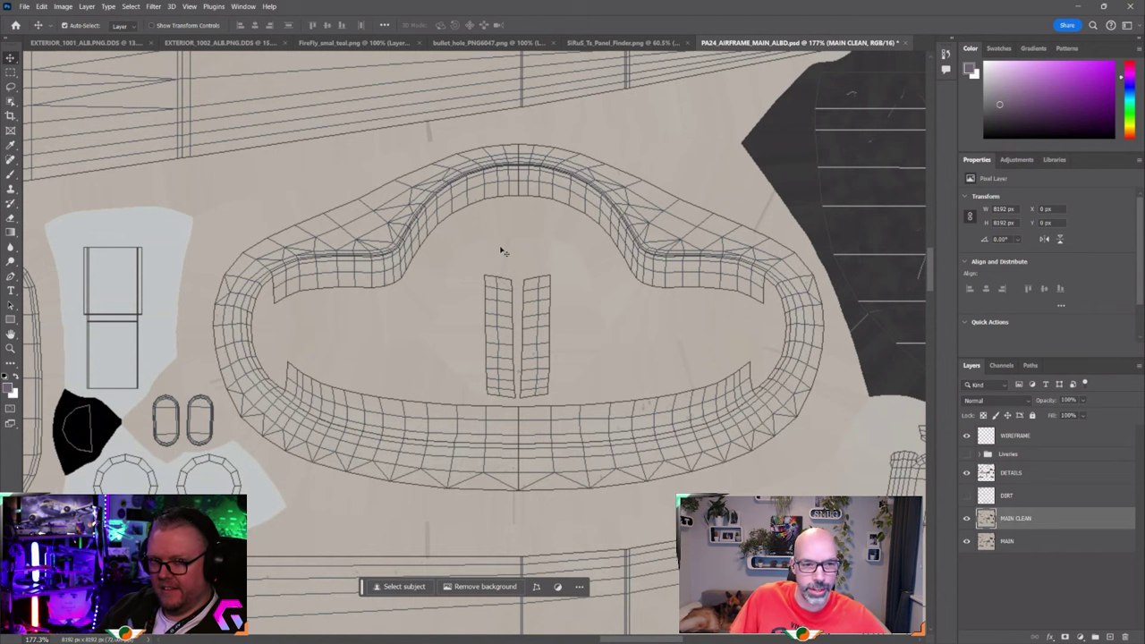
pyautogui.scroll(-5, 501, 254)
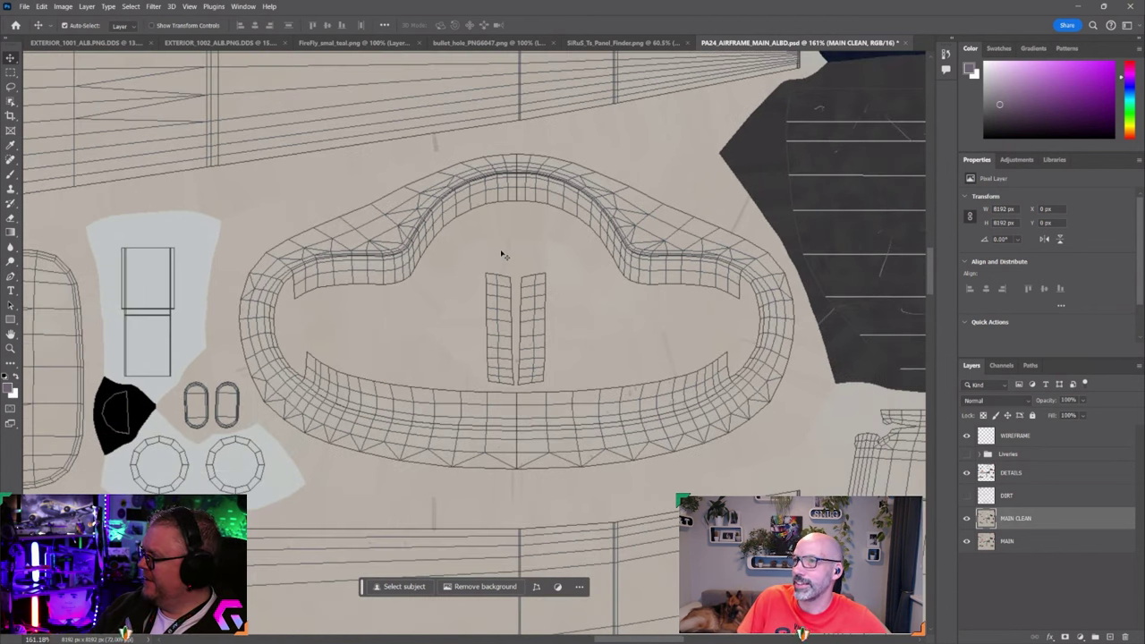
pyautogui.scroll(-6, 500, 254)
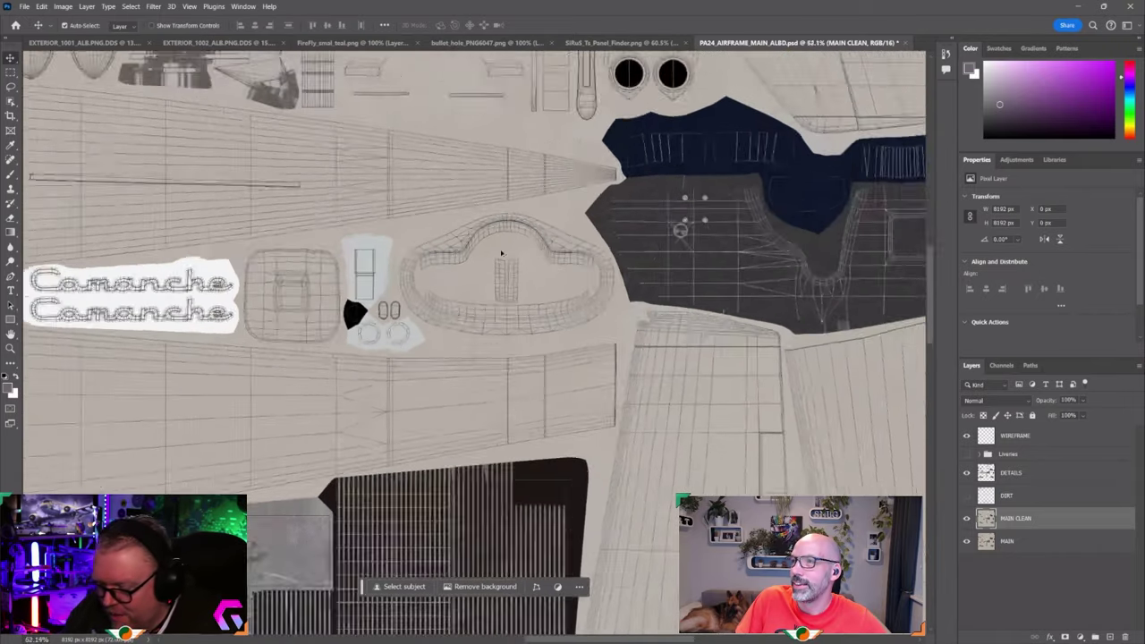
pyautogui.scroll(-3, 501, 253)
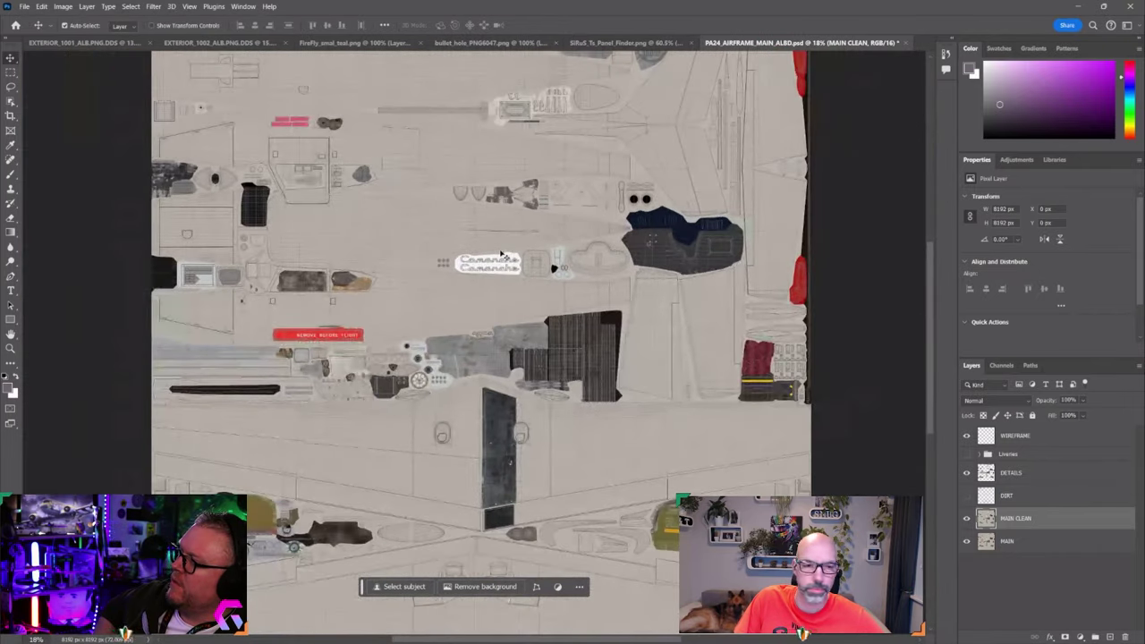
# - Return to EXTERIOR_1001_ALB.PNG.DDS, and switch to Screenshot 2023-10-11 202543.png to examine the fuselage logo and bullet hole on the Spitfire
pyautogui.click(114, 43)
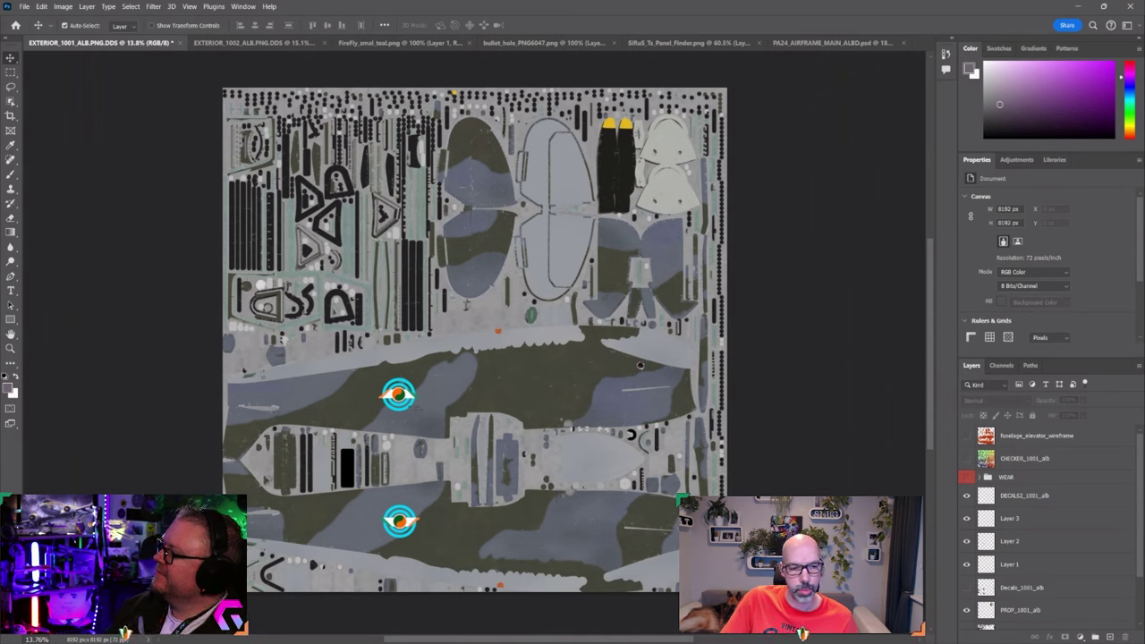
pyautogui.hotkey('alt', 'Tab')
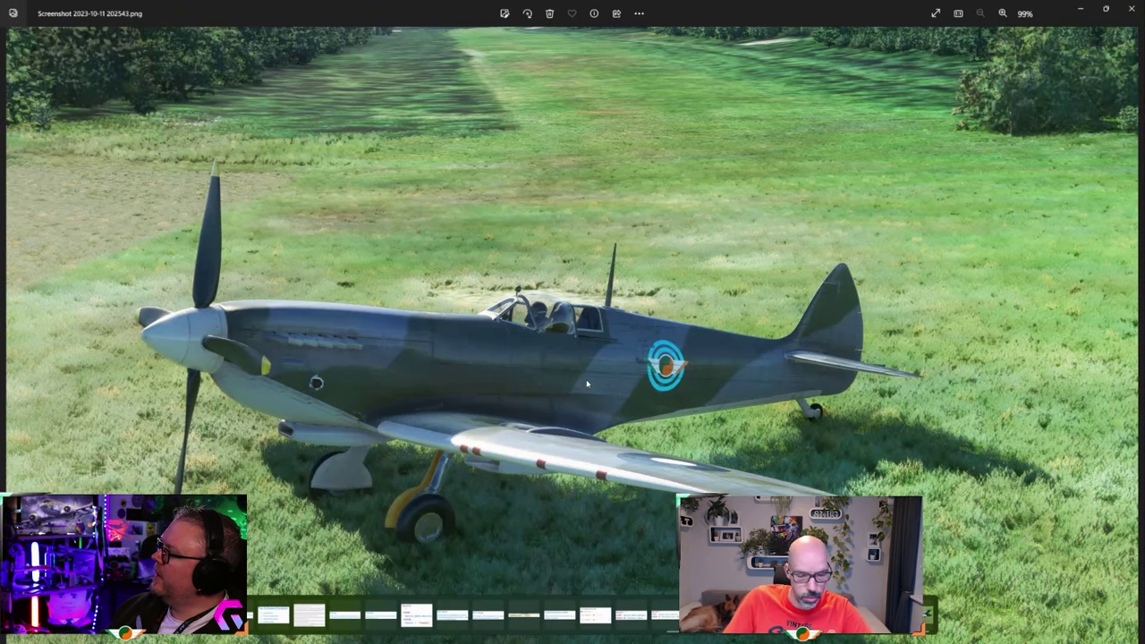
pyautogui.scroll(3, 433, 369)
pyautogui.scroll(-3, 433, 370)
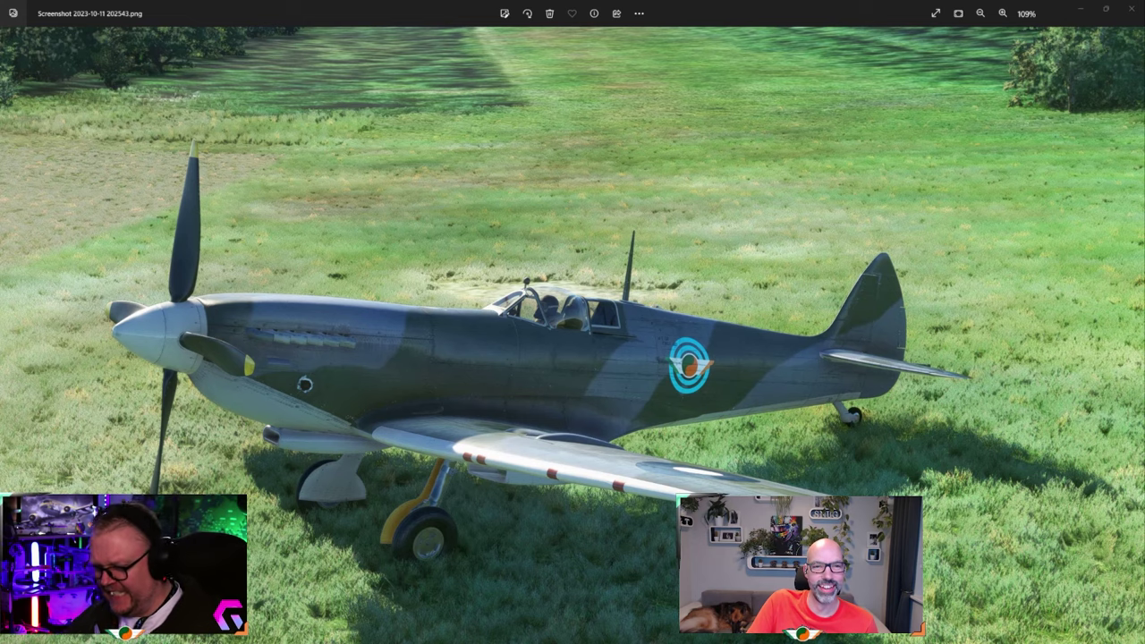
pyautogui.moveTo(567, 371); pyautogui.dragTo(579, 332)
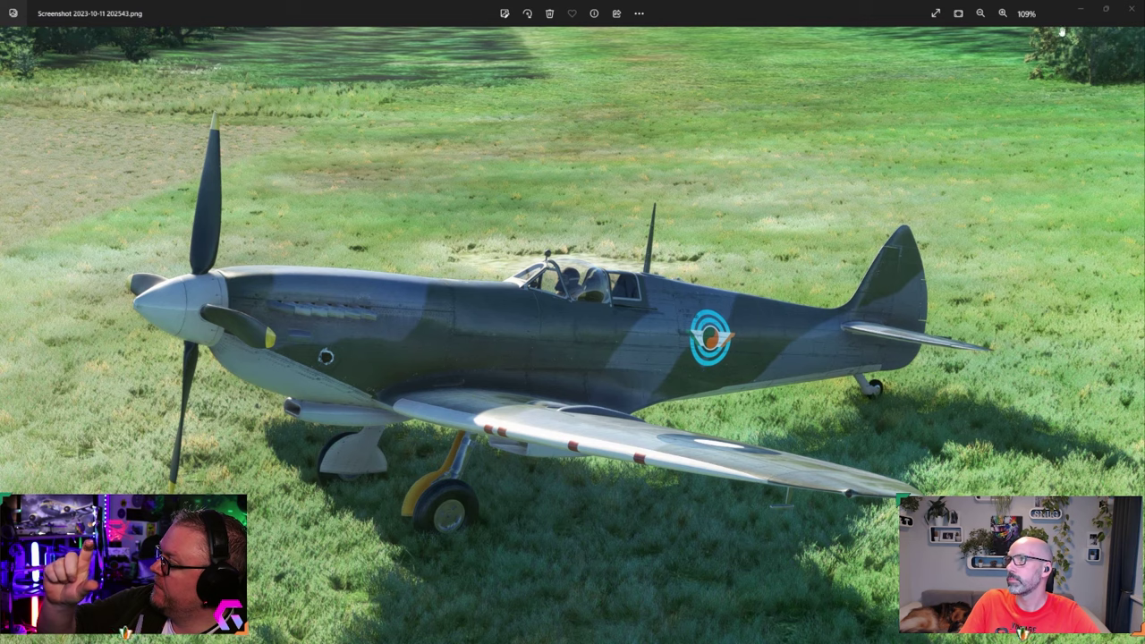
# - Switch back to Photoshop, add a text layer with a person's nickname followed by "has grey hair", and place it beside the lower fuselage logo
pyautogui.hotkey('alt', 'Tab')
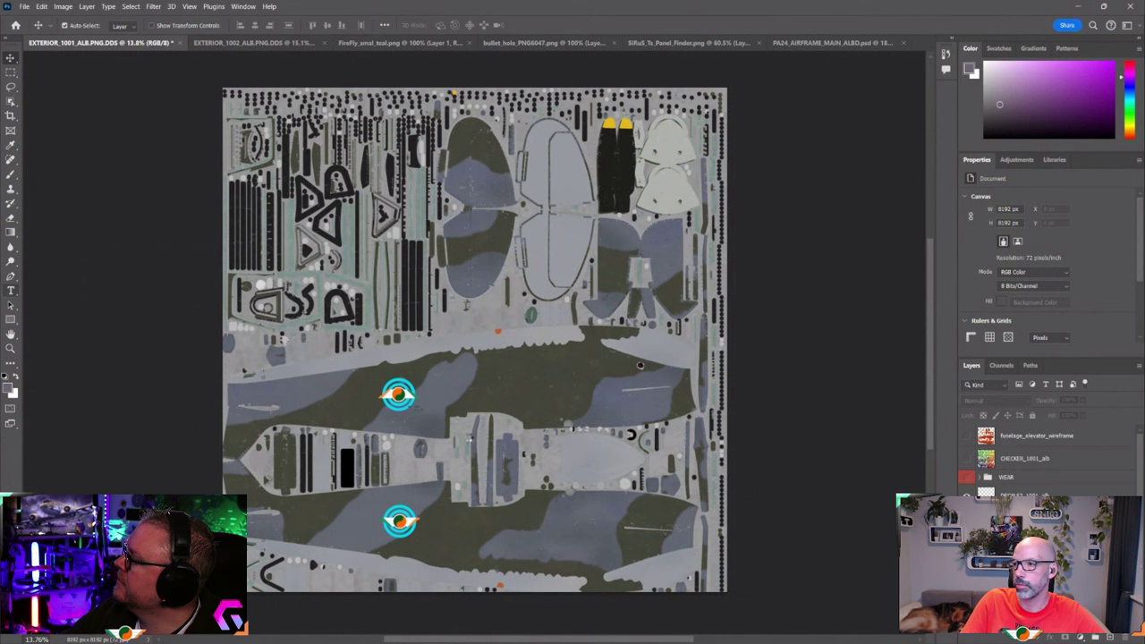
pyautogui.click(11, 291)
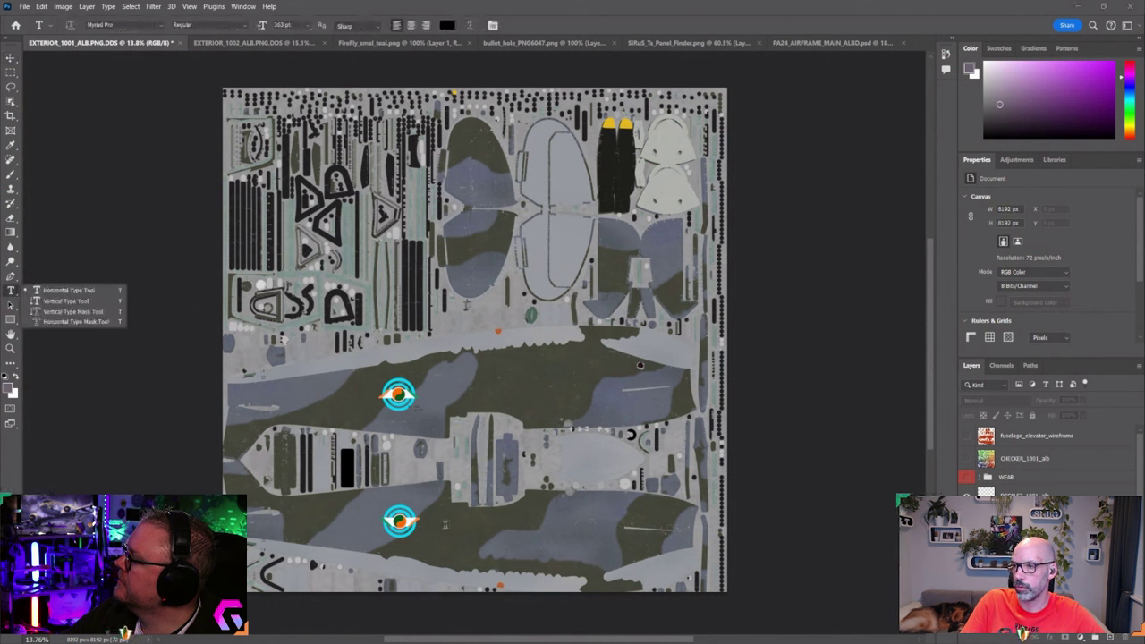
pyautogui.click(441, 525)
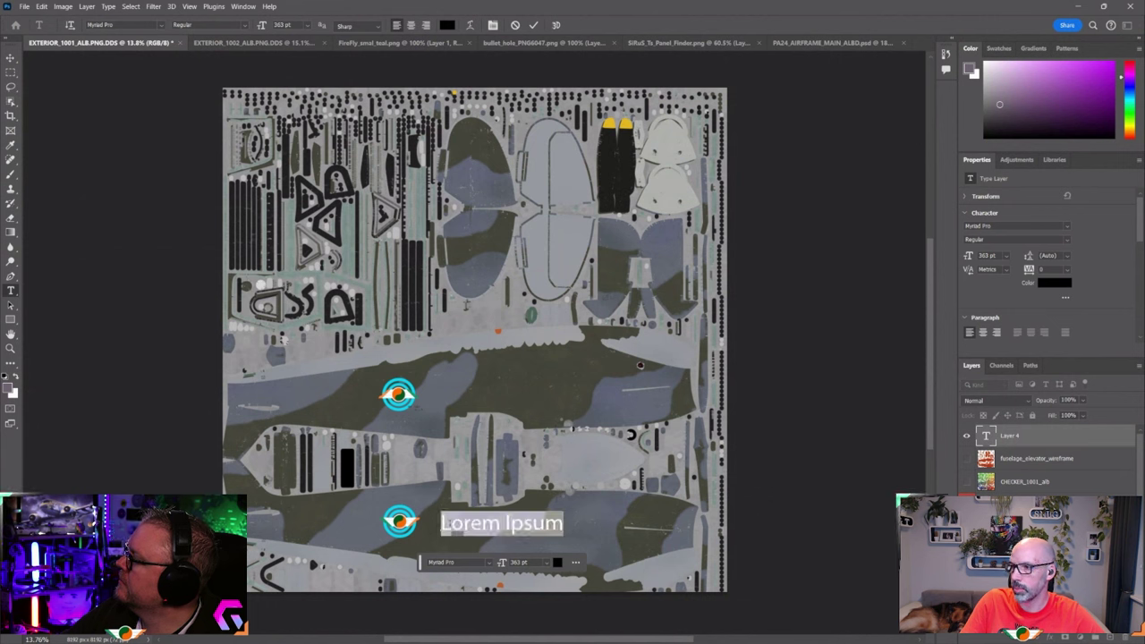
pyautogui.click(444, 526)
pyautogui.write('Mu')
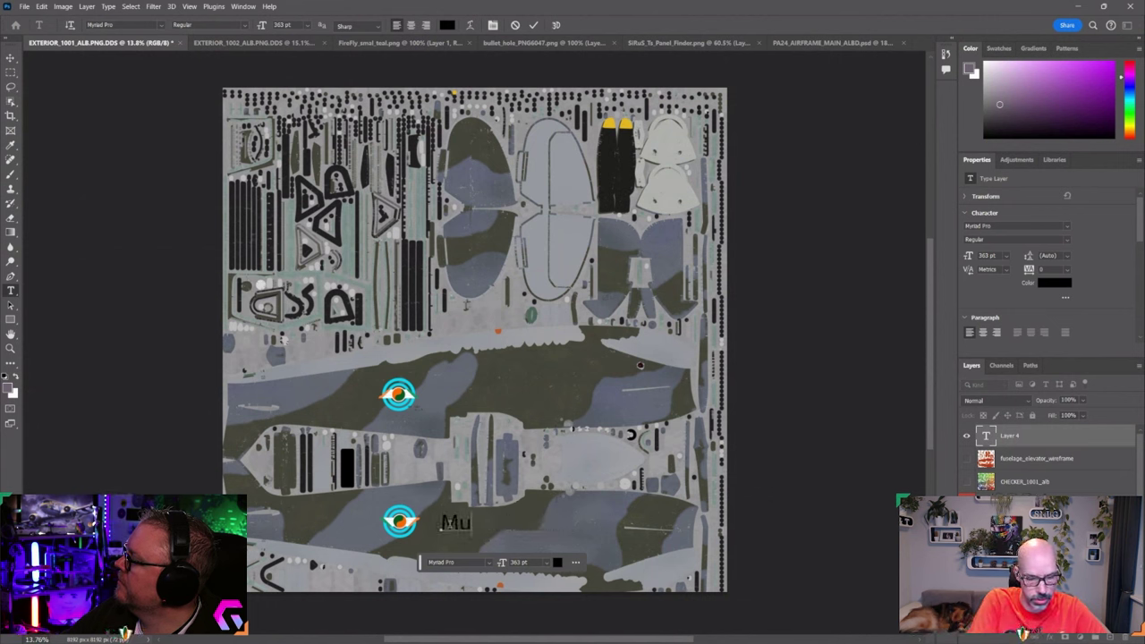
pyautogui.write('rph has grey hair')
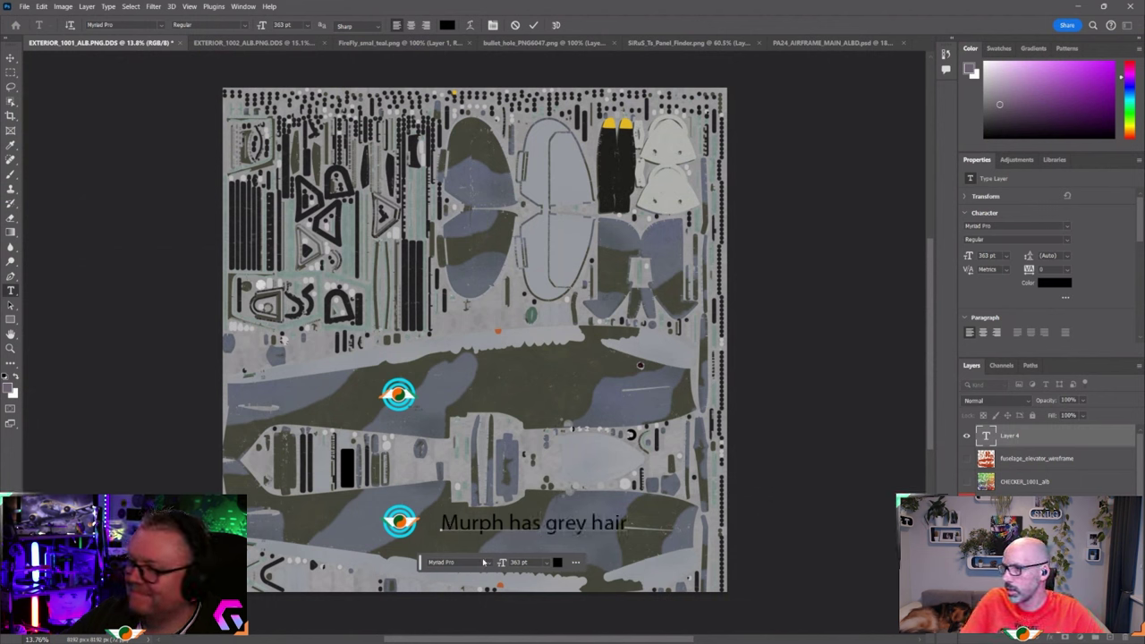
pyautogui.click(11, 58)
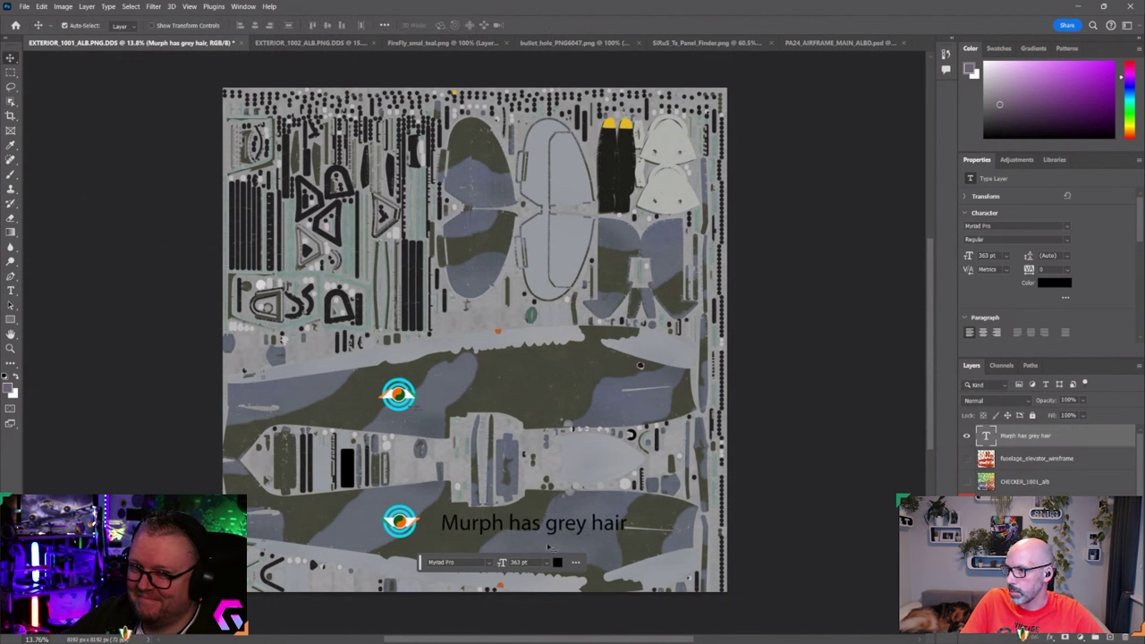
pyautogui.moveTo(520, 527); pyautogui.dragTo(506, 533)
pyautogui.click(164, 472)
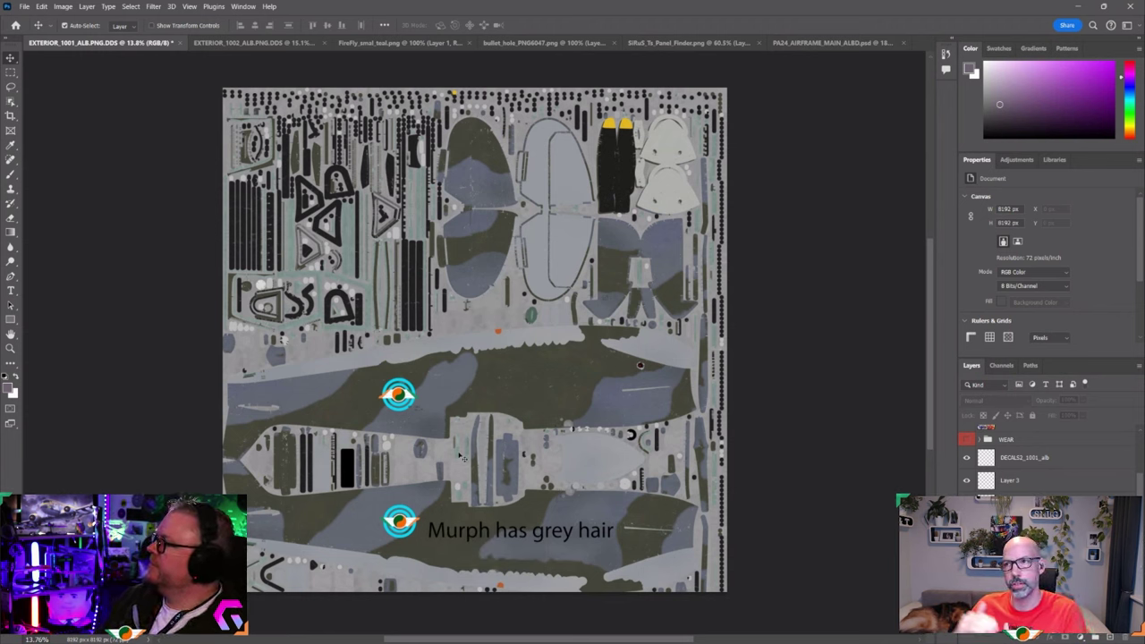
# - Duplicate the text beside the upper fuselage logo, and delete the duplicate layer
pyautogui.click(474, 535)
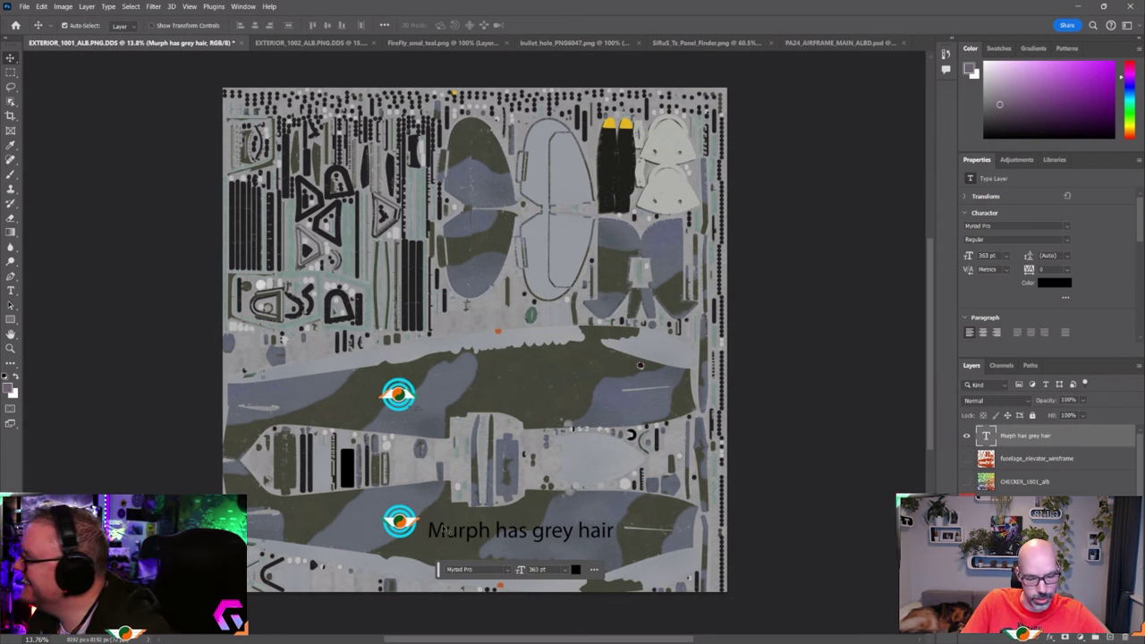
pyautogui.press('ctrl')
pyautogui.moveTo(440, 528); pyautogui.dragTo(394, 335)
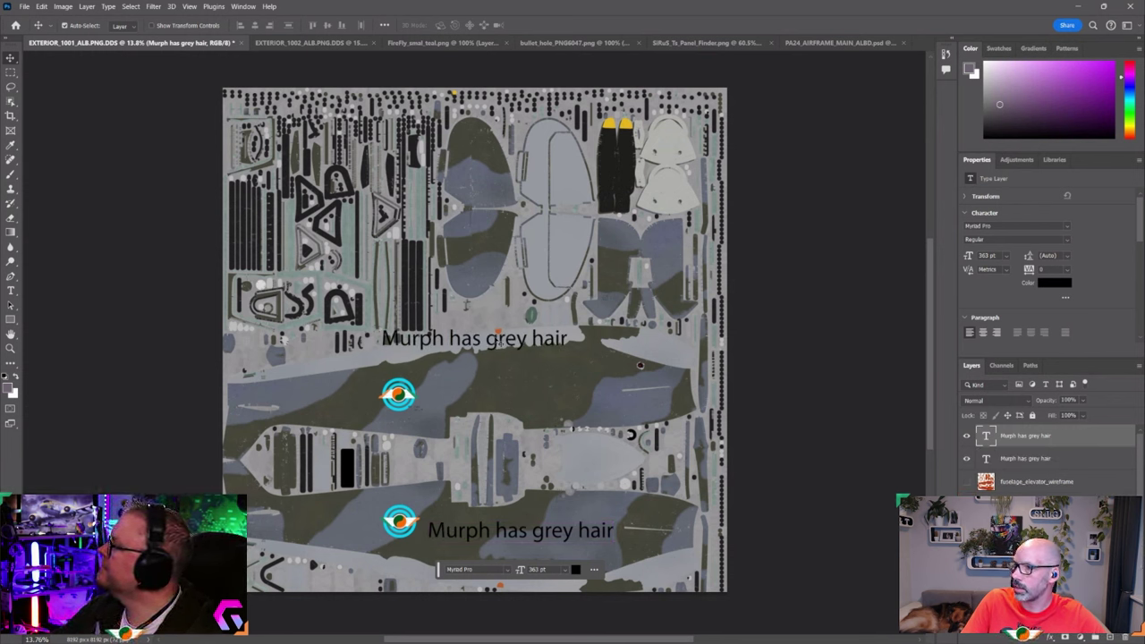
pyautogui.moveTo(508, 345); pyautogui.dragTo(521, 395)
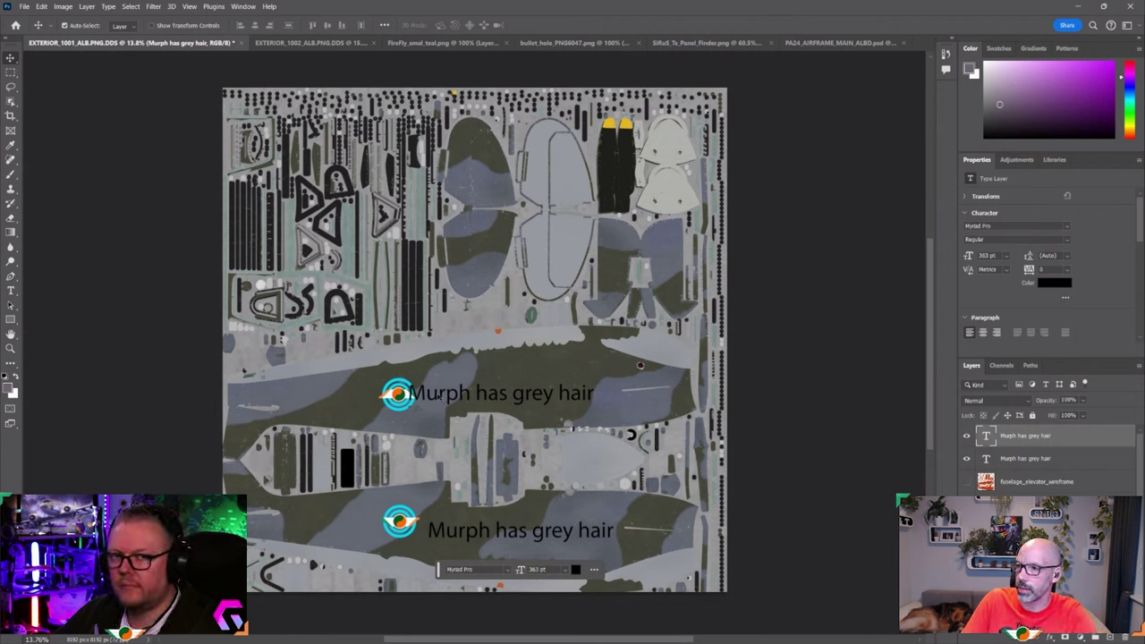
pyautogui.moveTo(451, 393); pyautogui.dragTo(479, 383)
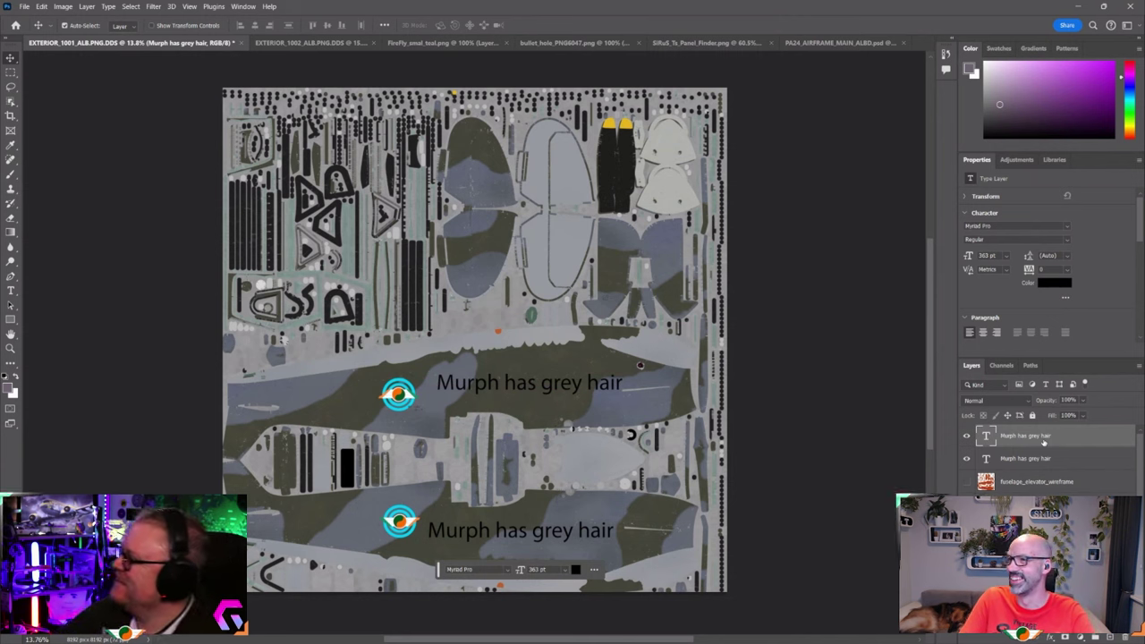
pyautogui.press('Delete')
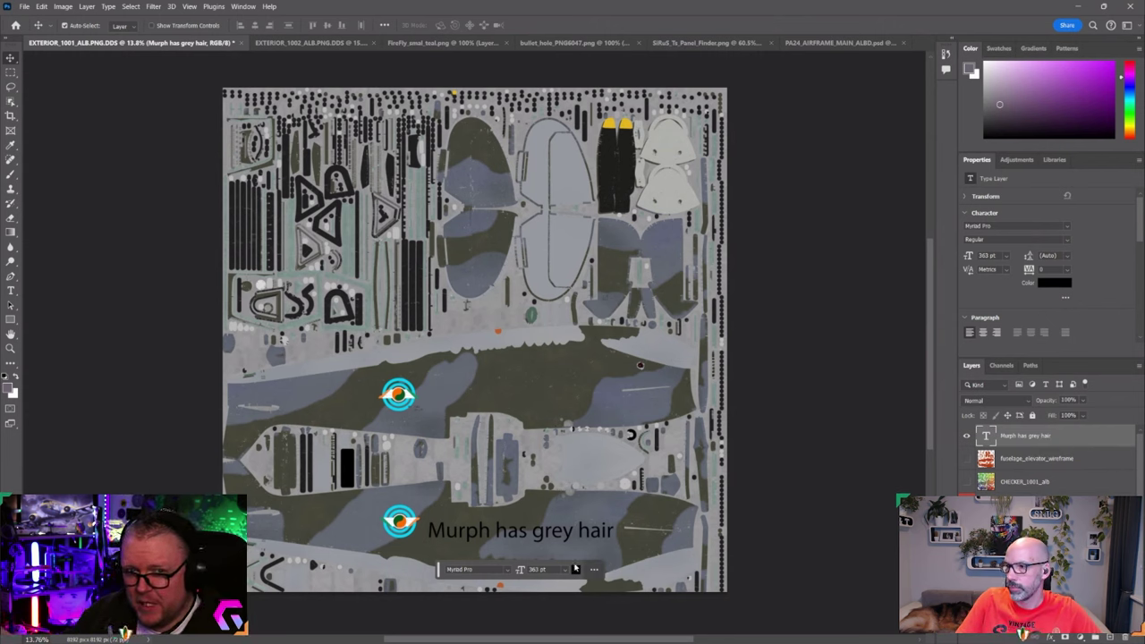
# - Examine the remaining text up close against the camouflage and paint scratches of the lower fuselage side
pyautogui.scroll(5, 569, 516)
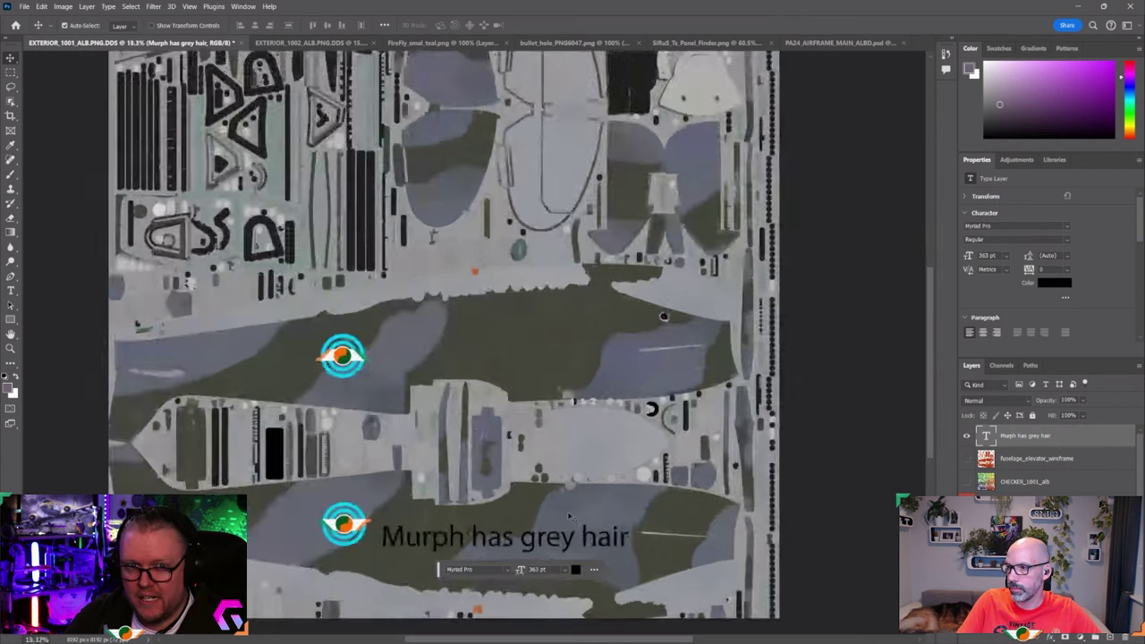
pyautogui.scroll(4, 461, 495)
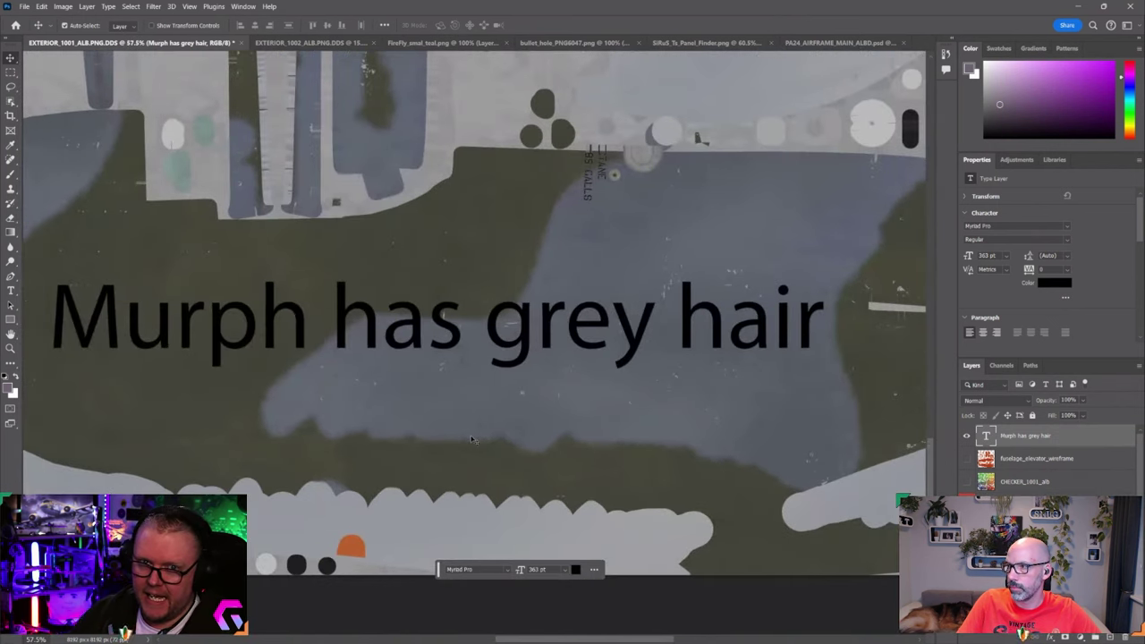
pyautogui.scroll(1, 469, 444)
pyautogui.hscroll(-1, 466, 450)
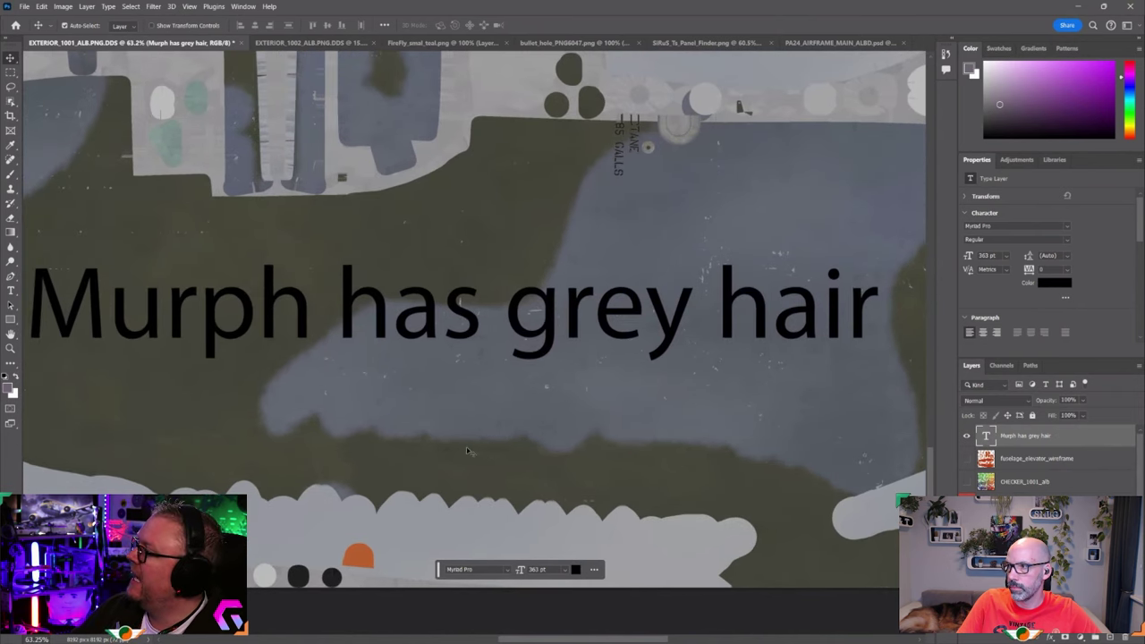
pyautogui.hscroll(-1, 466, 449)
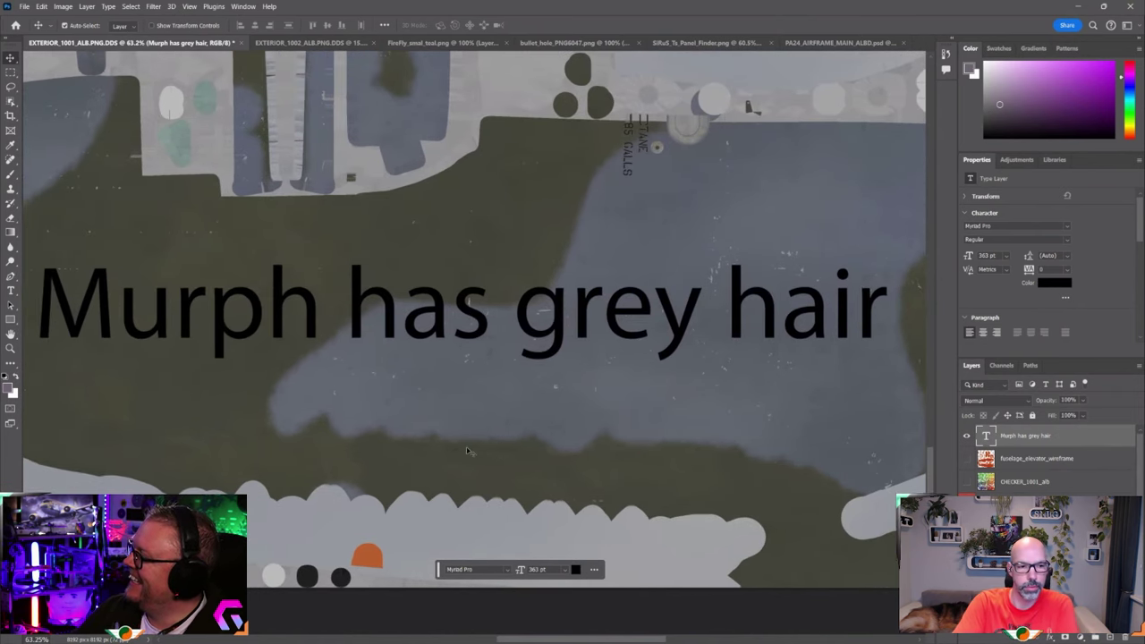